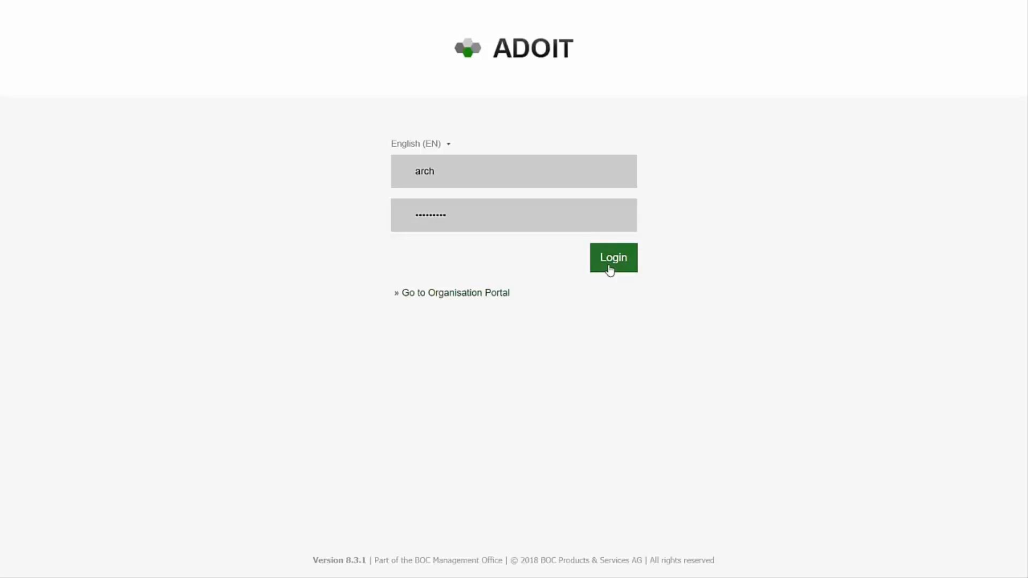
Log in with the prefilled credentials and open the Design & Document area.
left_click(629, 268)
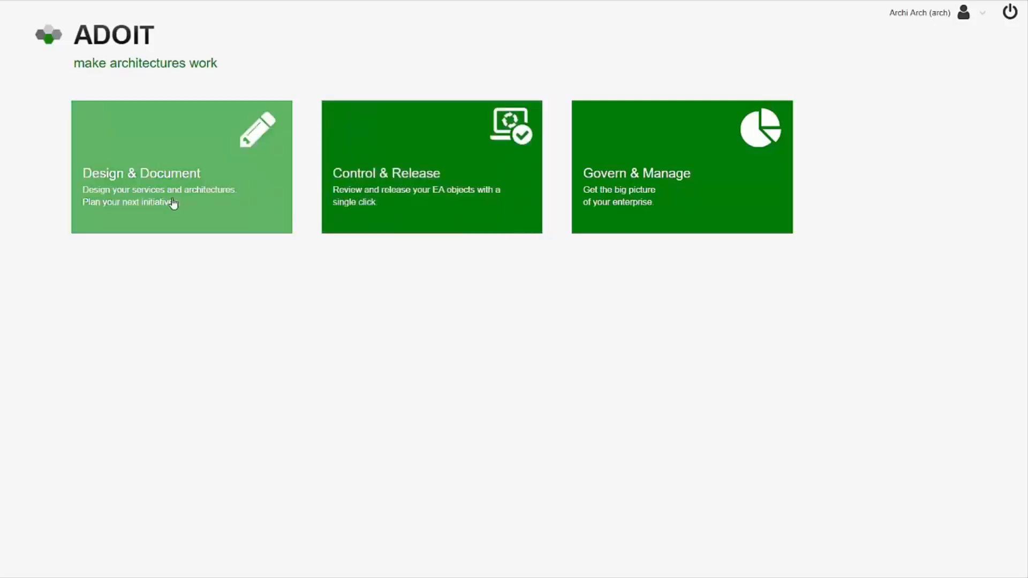
left_click(146, 199)
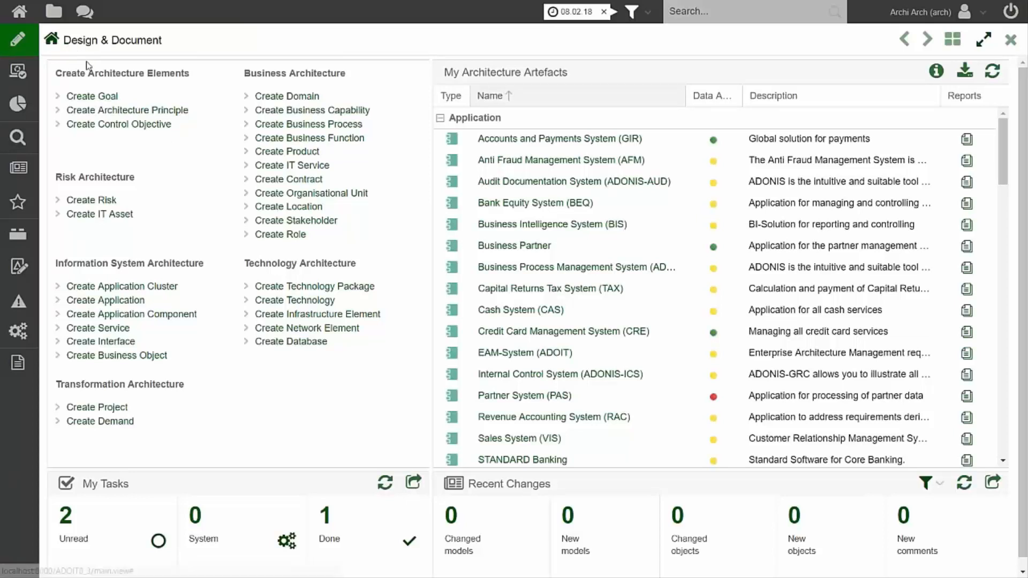
mouse_move(22, 78)
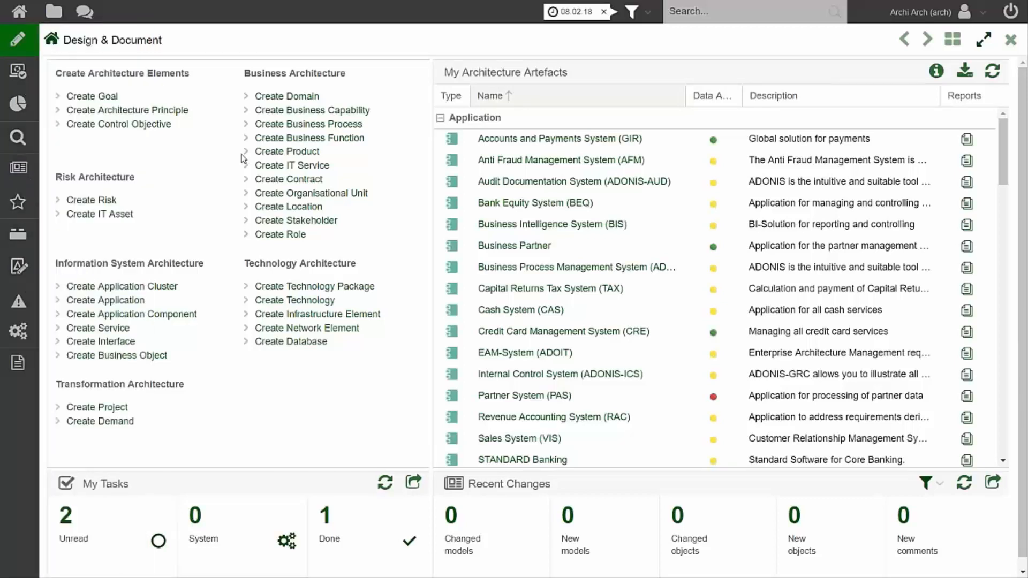
mouse_move(18, 181)
Show the explorer and look at its choice between Models and Objects.
left_click(53, 18)
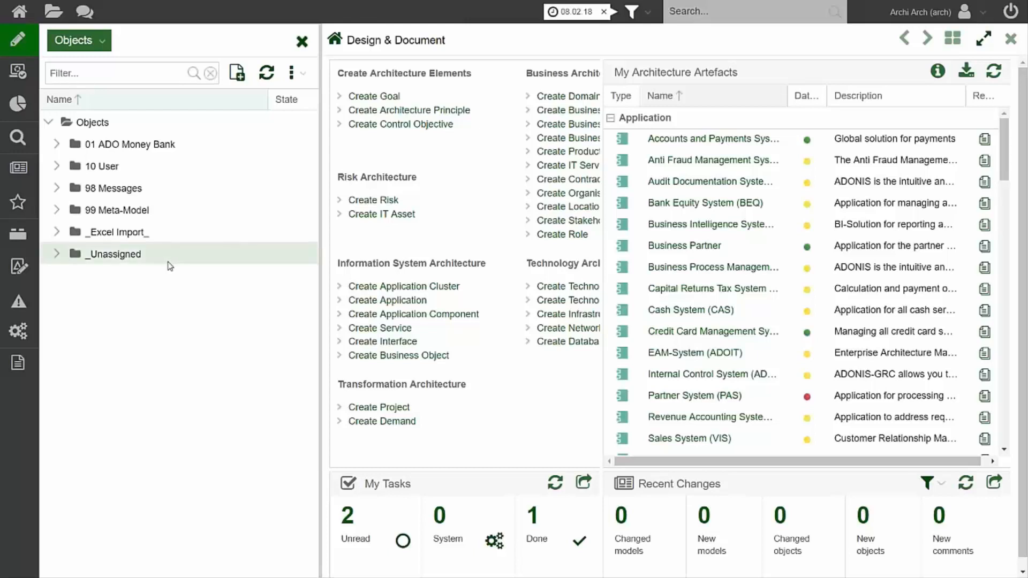
left_click(105, 45)
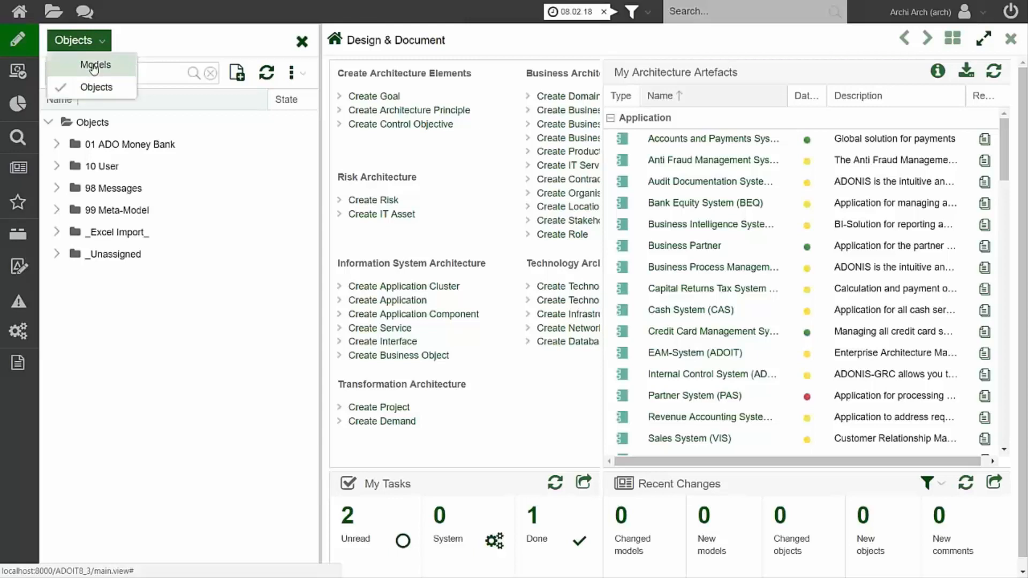
left_click(102, 47)
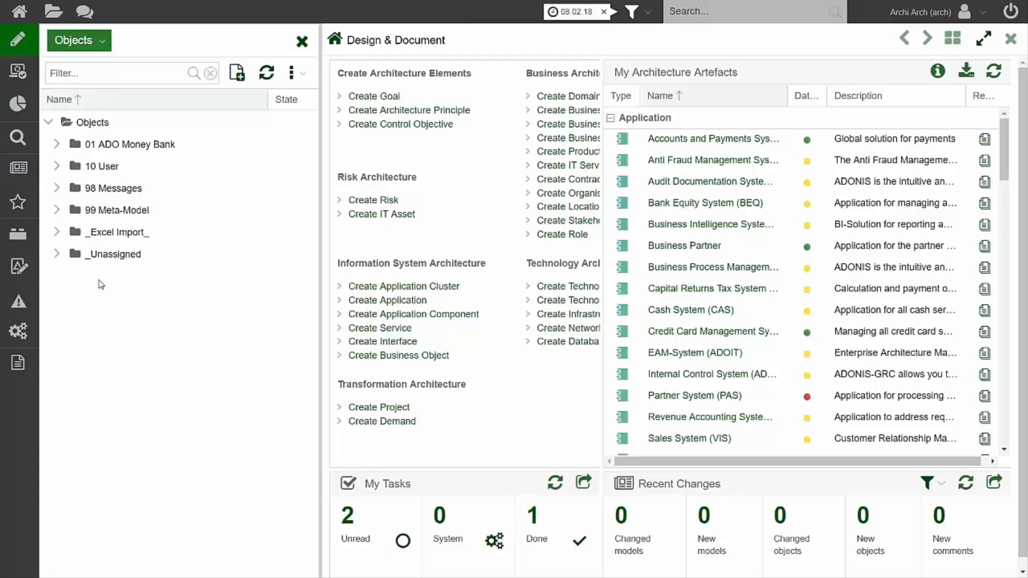
Look at the available filter types and the time filter's calendar, and remove the 08.02.2018 time filter.
left_click(648, 11)
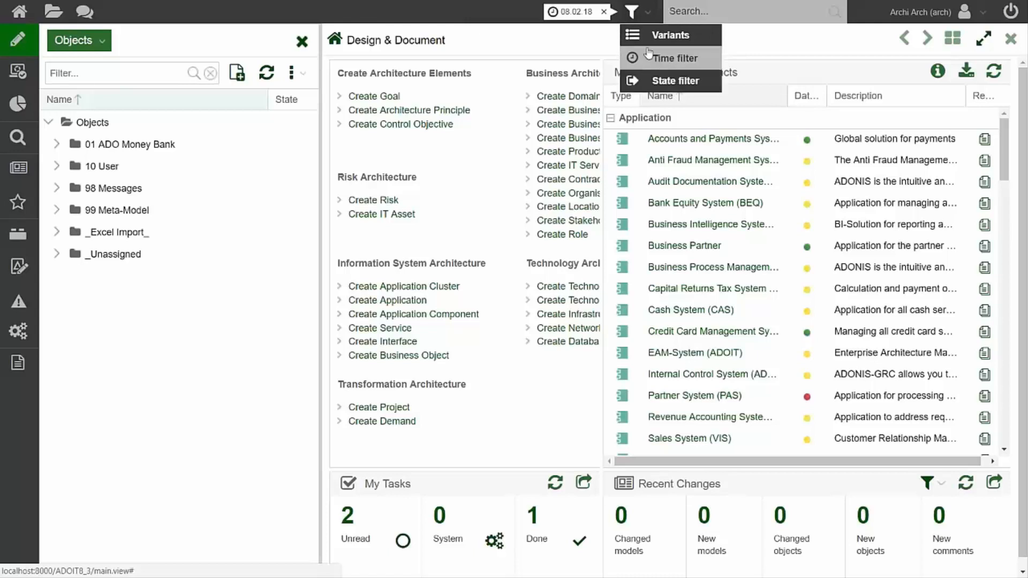
left_click(590, 14)
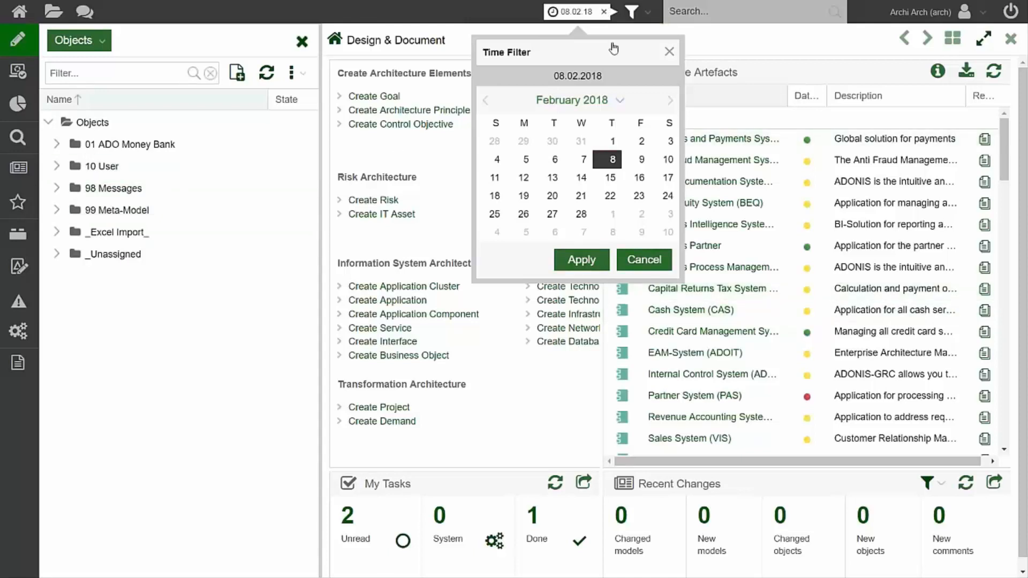
left_click(604, 11)
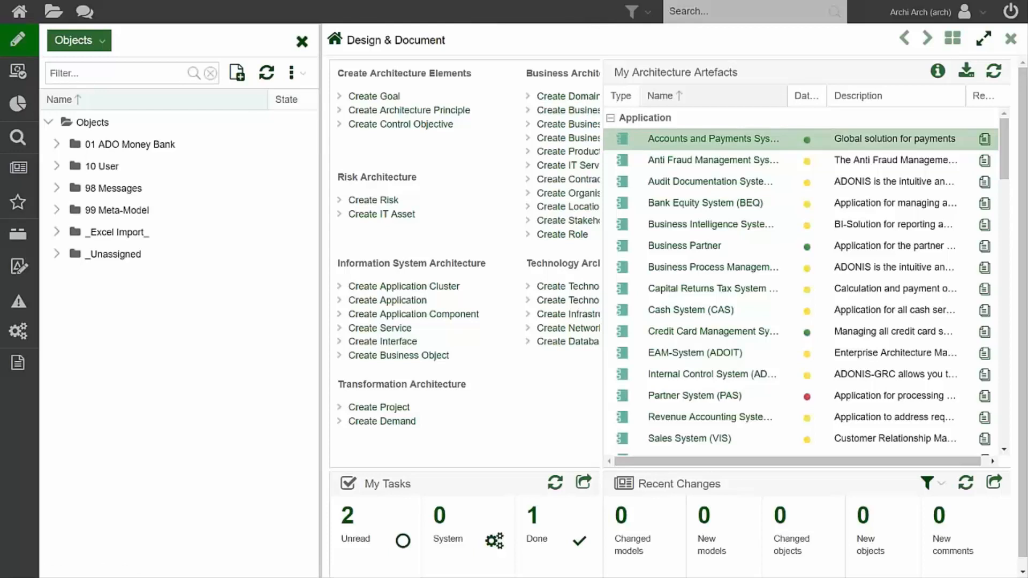
Switch the explorer to Models, open Meta-Model from the 99 Meta-Model folder, and close the explorer.
left_click(93, 45)
left_click(91, 64)
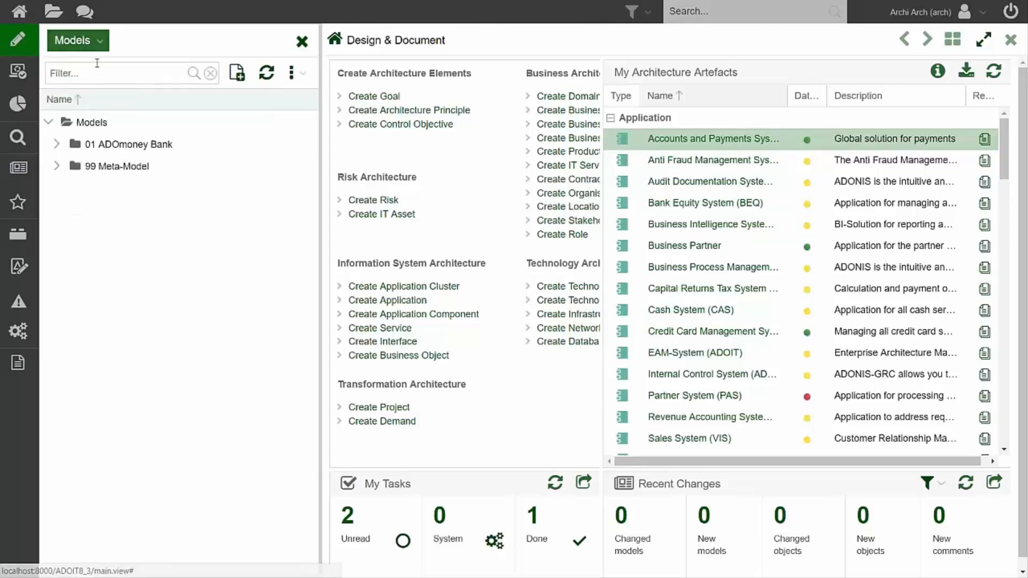
double_click(83, 165)
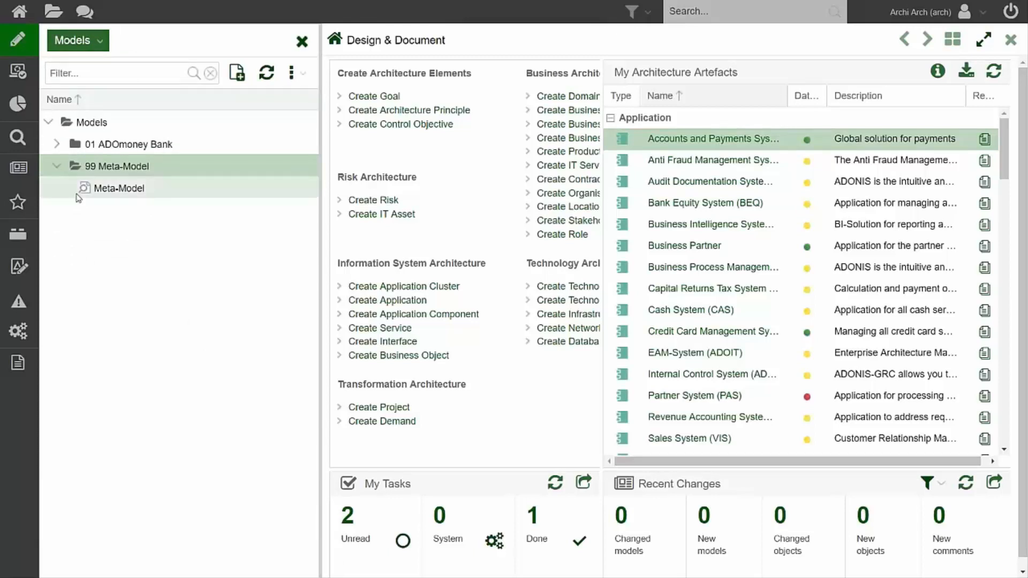
double_click(120, 189)
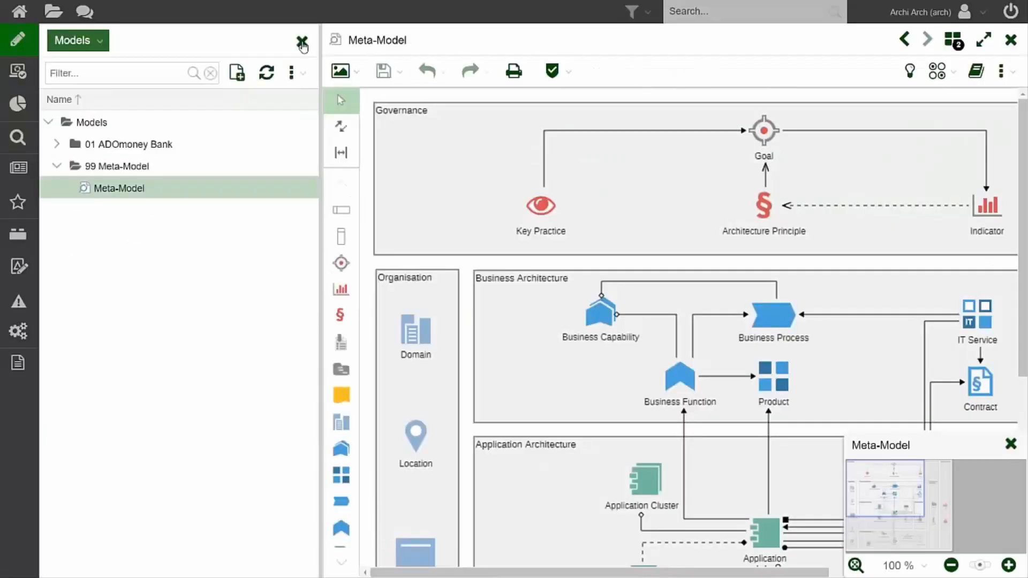
left_click(303, 42)
View the whole Meta-Model diagram, examine the Application Architecture area up close, and close the overview map.
left_click(951, 565)
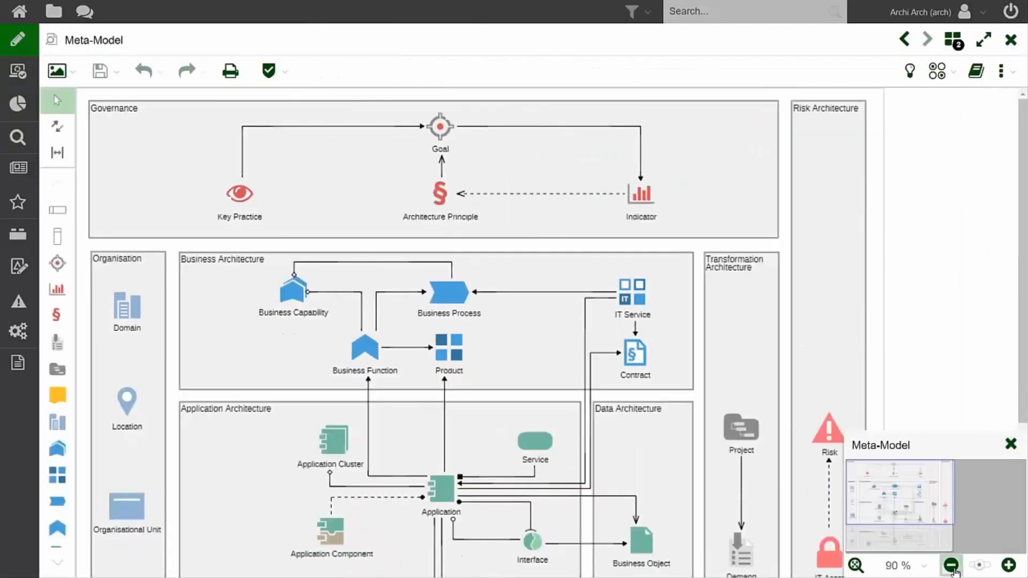
left_click(952, 566)
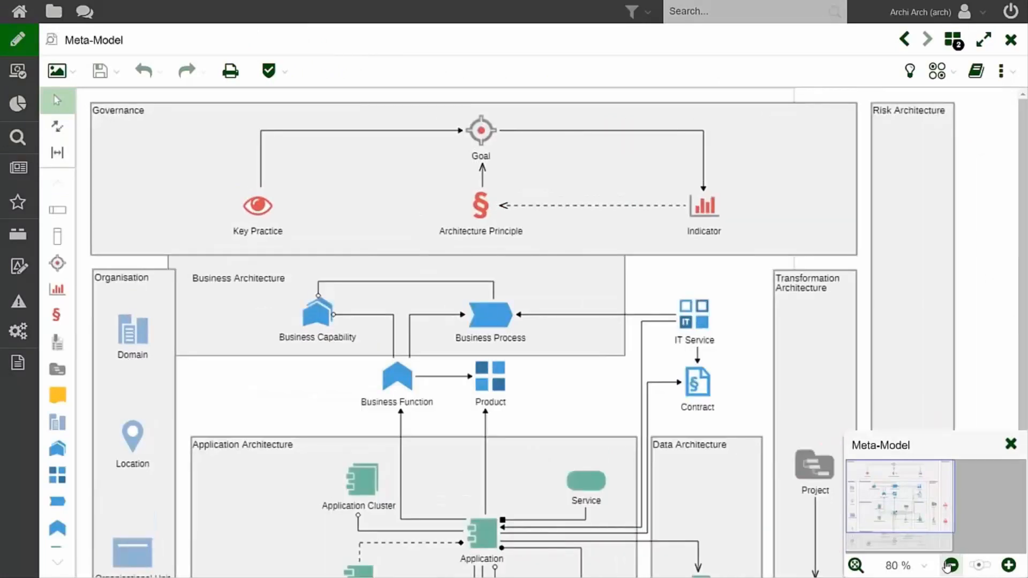
left_click(951, 566)
left_click(950, 566)
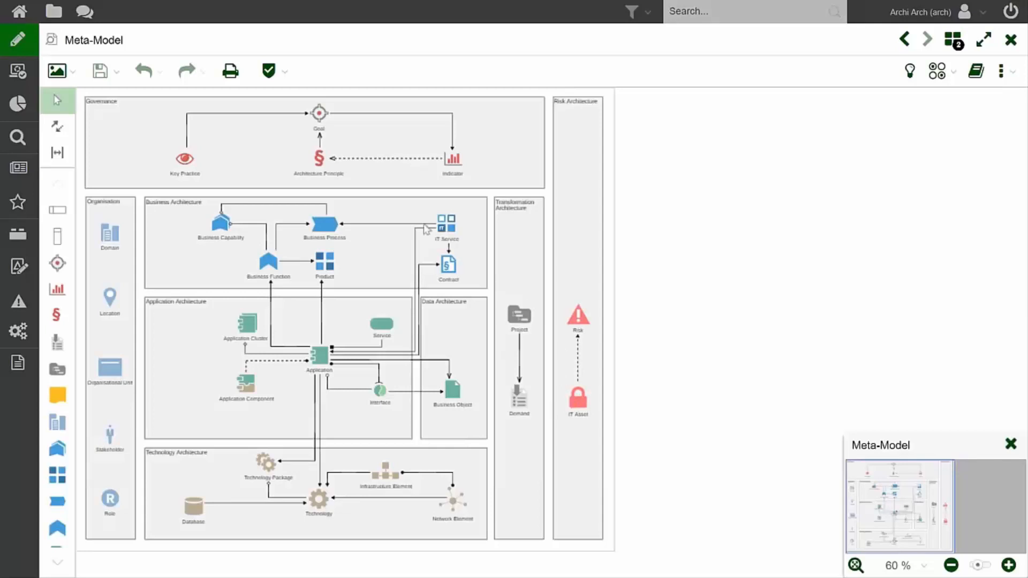
left_click_drag(206, 297, 461, 439)
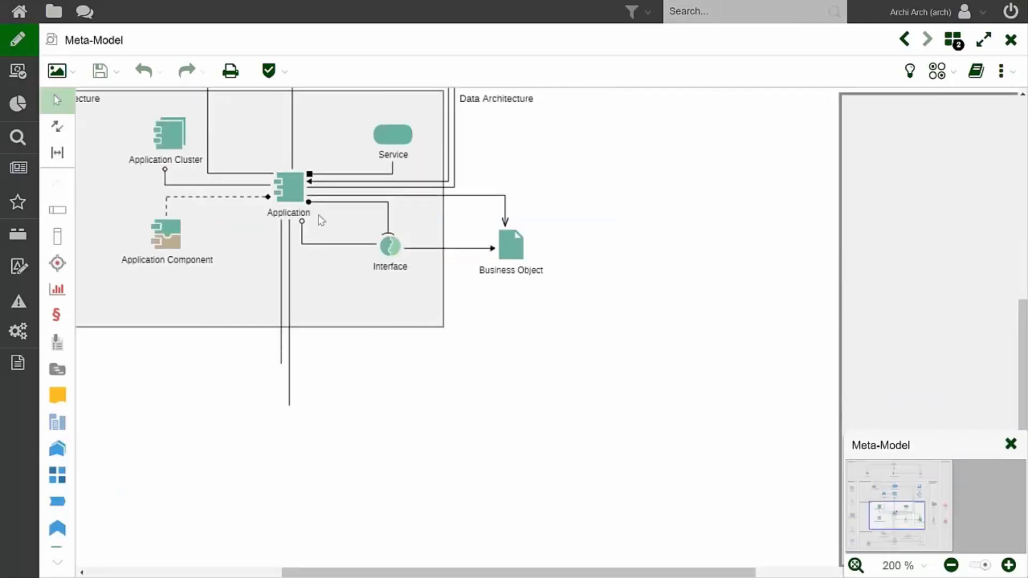
left_click_drag(882, 513, 881, 500)
left_click(1012, 447)
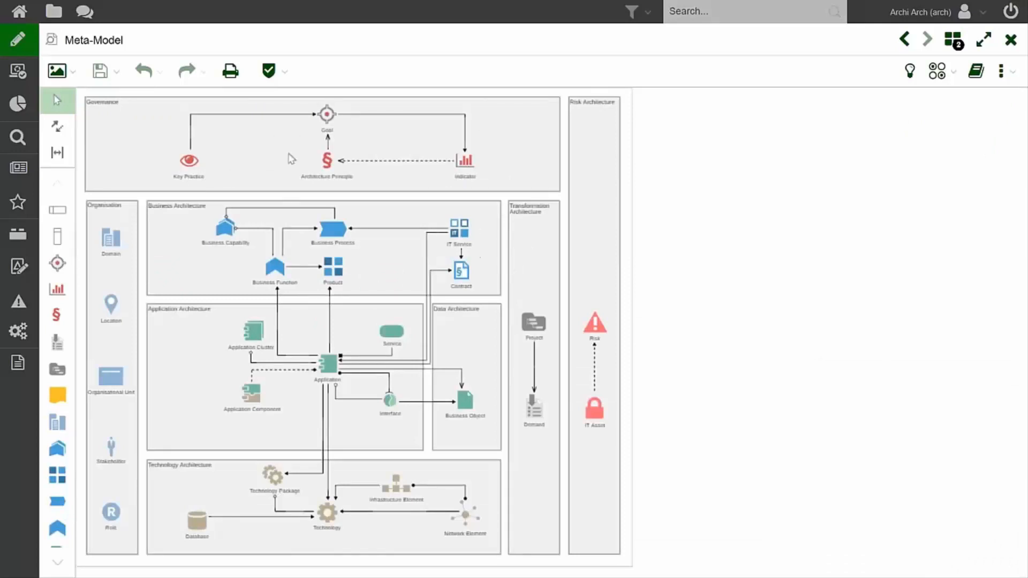
Examine the general information and system attributes in the Meta-Model's properties, and close the properties.
left_click(75, 74)
left_click(976, 77)
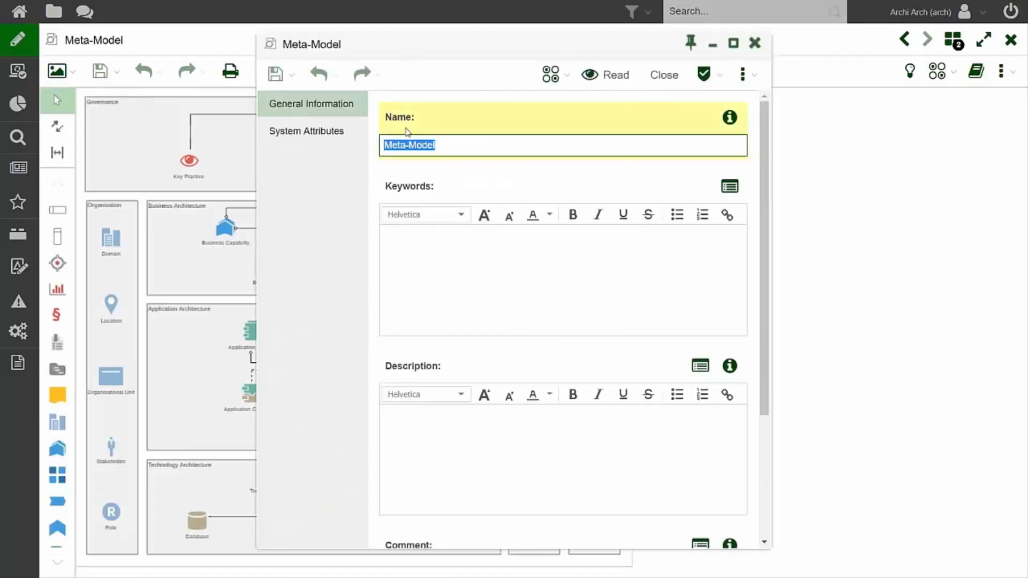
scroll(462, 321, "down", 4)
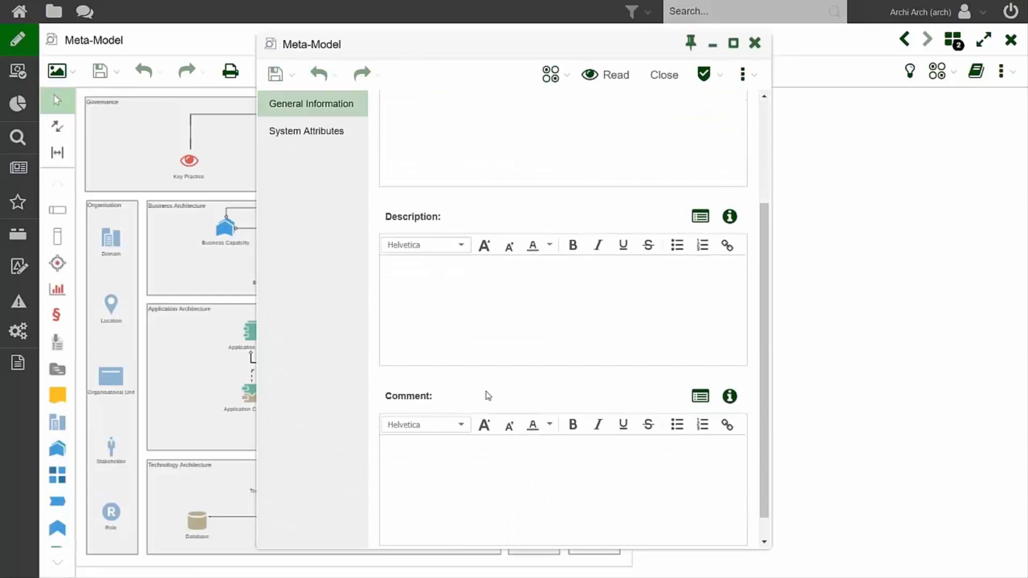
scroll(484, 396, "up", 4)
left_click(300, 134)
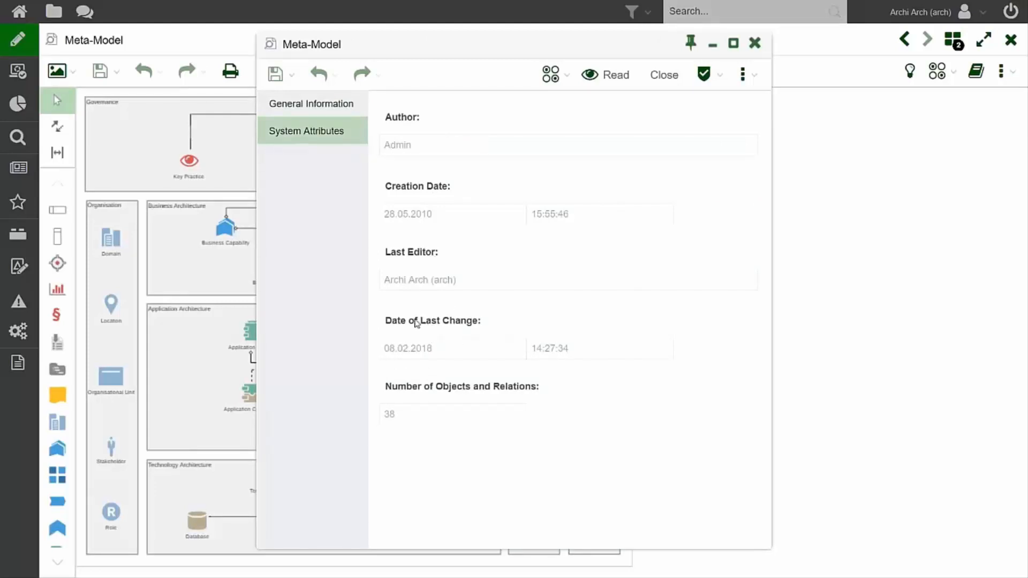
left_click(664, 75)
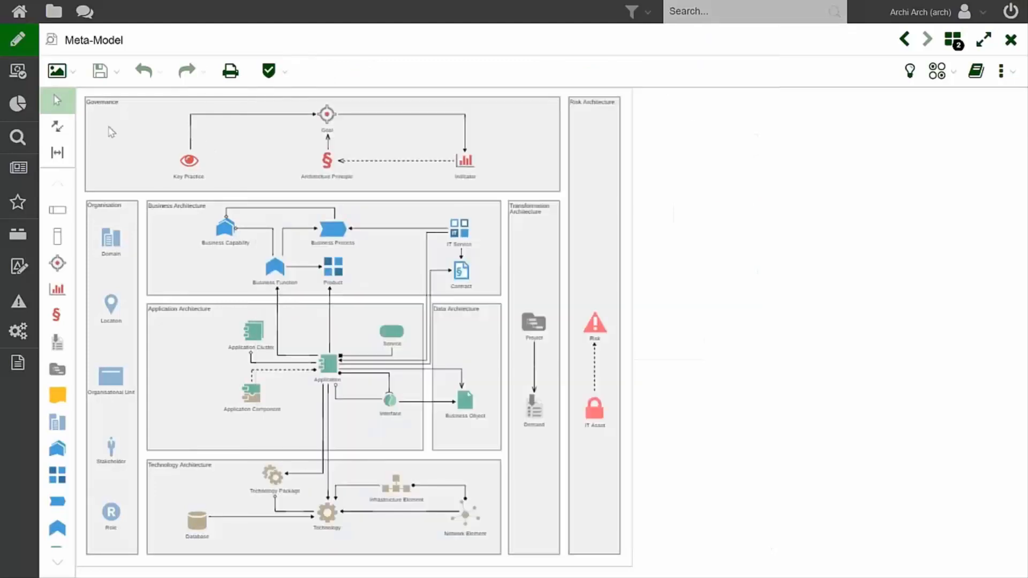
Look at the model's Graphic and Table display options, and log out of the session.
left_click(69, 78)
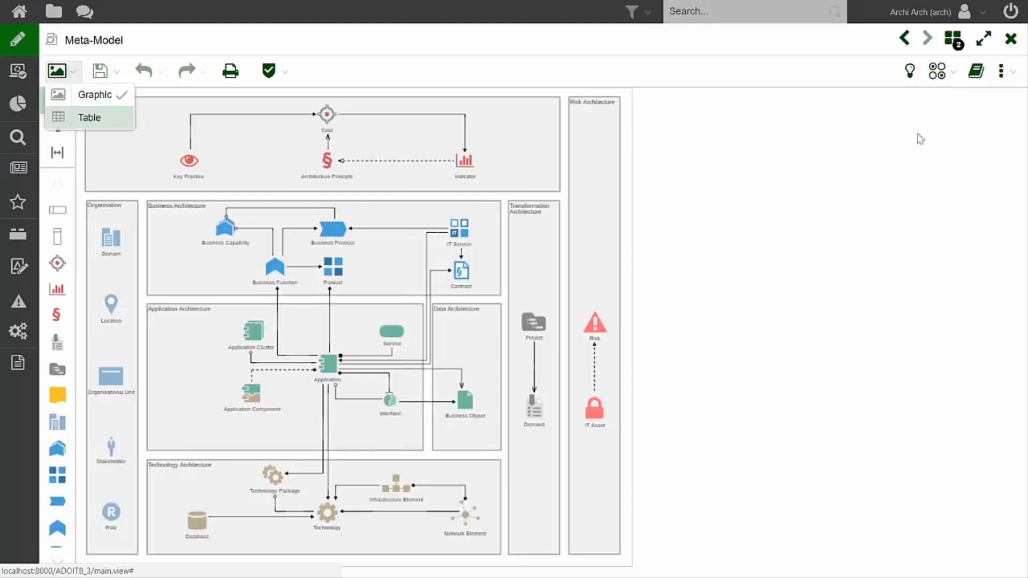
left_click(1016, 23)
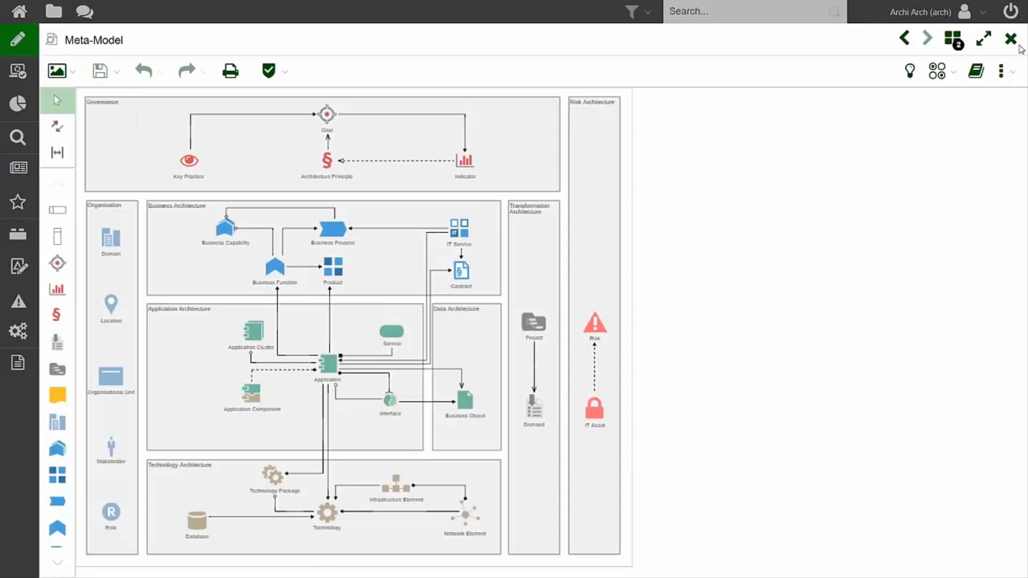
left_click(1010, 12)
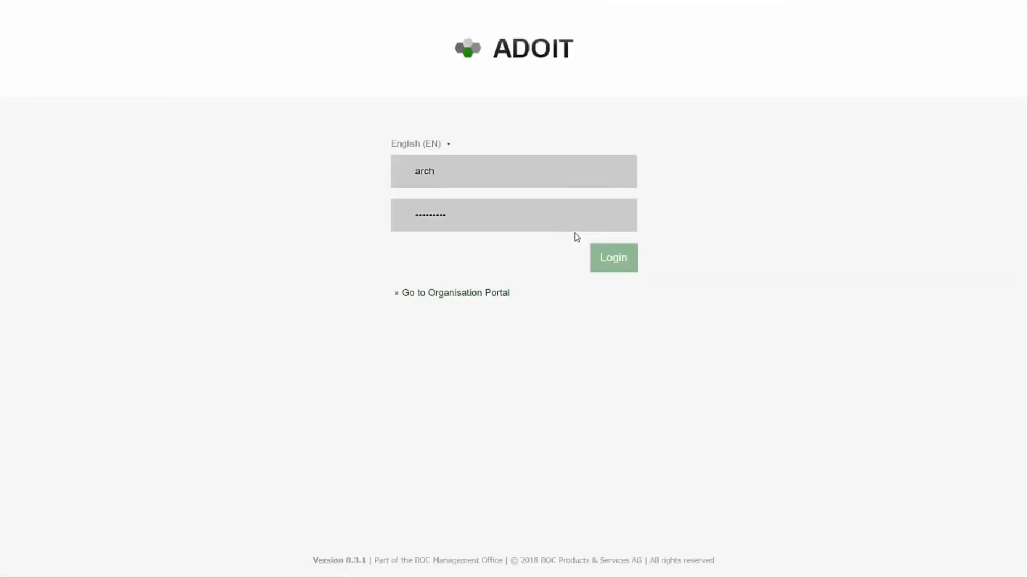
Switch to the slide presentation and advance to the next slide.
key("alt+Tab")
key("Right")
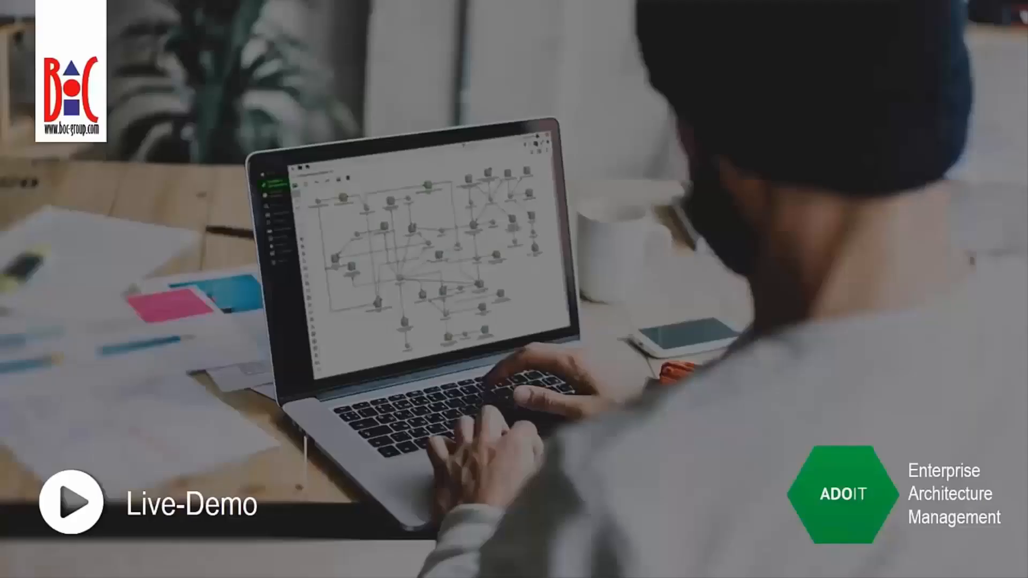
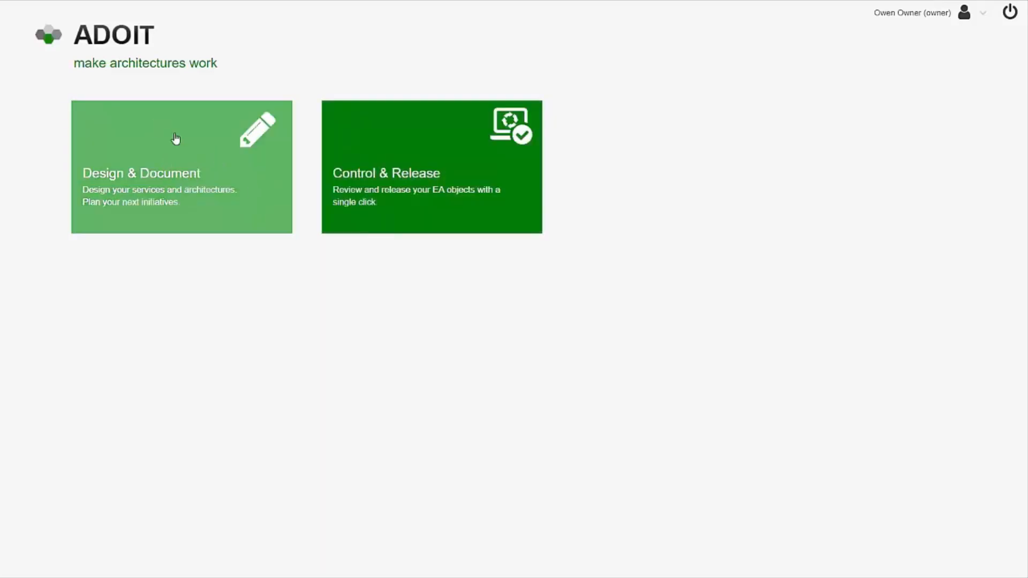
Filter the Design & Document object explorer for "business partner" and open the Business Partner application in the STANDARD Business Partner folder.
left_click(218, 177)
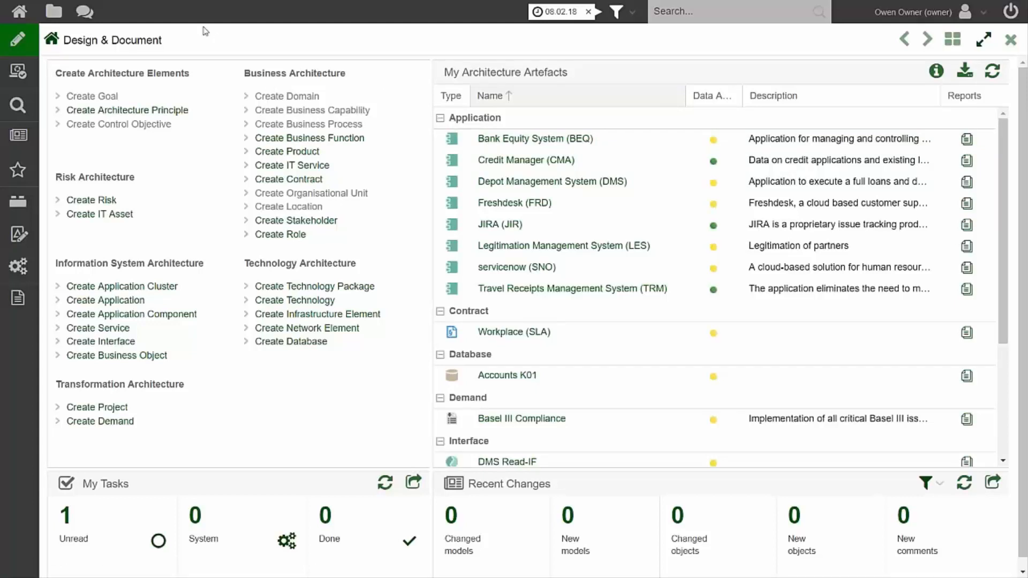
left_click(54, 13)
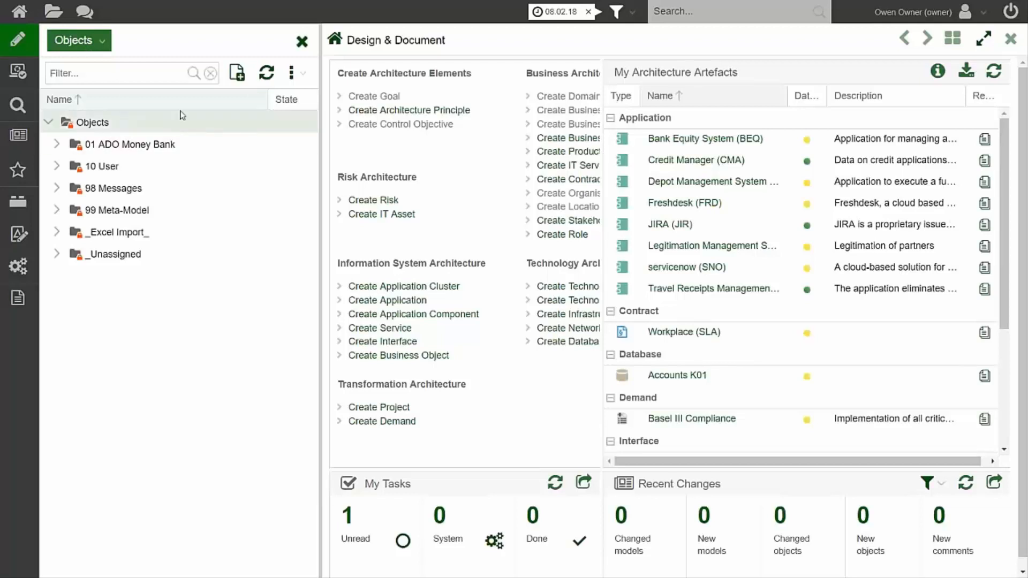
left_click(153, 75)
type("bus")
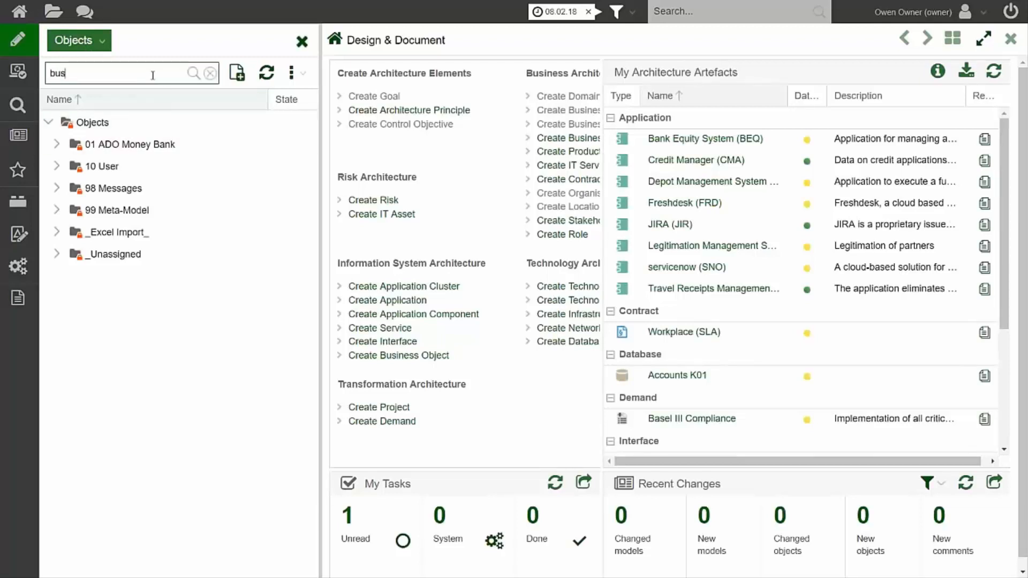
type("iness partner")
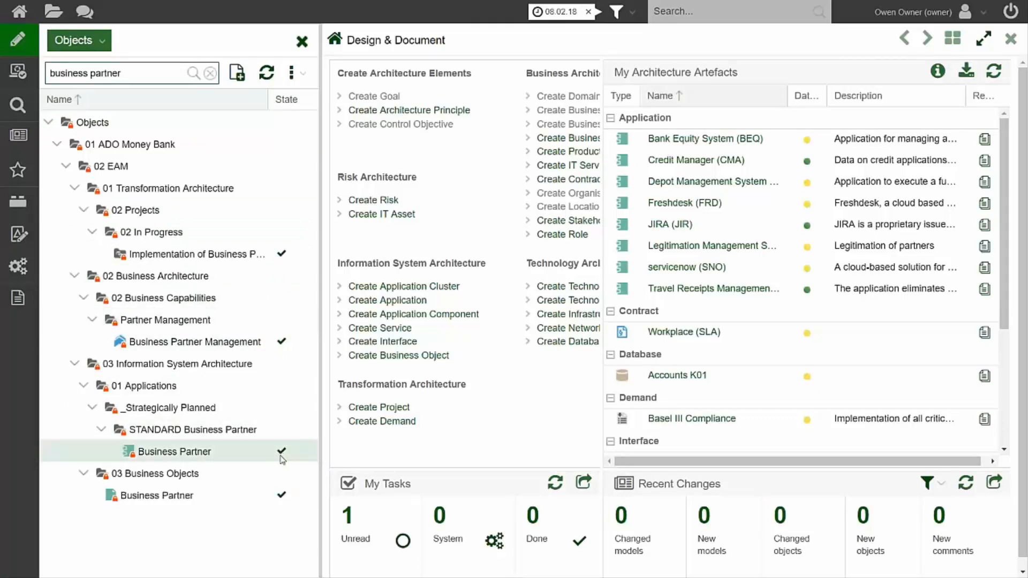
left_click(147, 453)
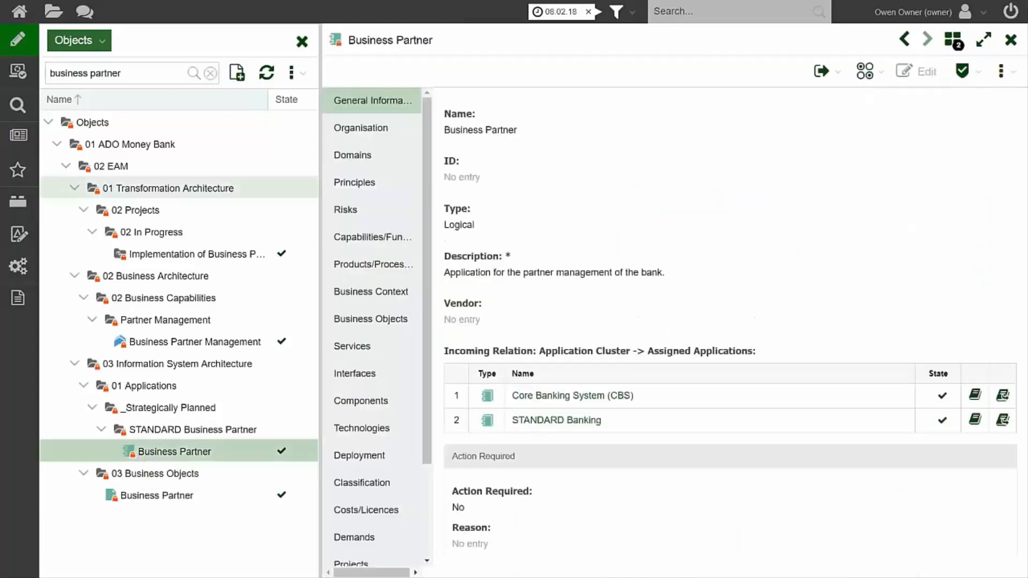
left_click_drag(320, 188, 247, 189)
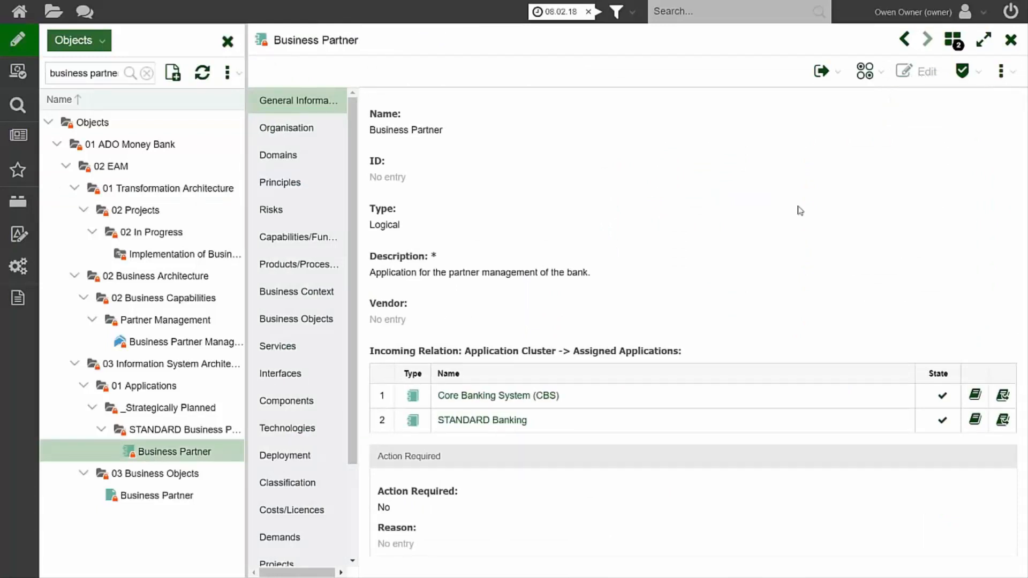
Examine the Business Partner application's Change History and return to its general information.
scroll(312, 389, "down", 3)
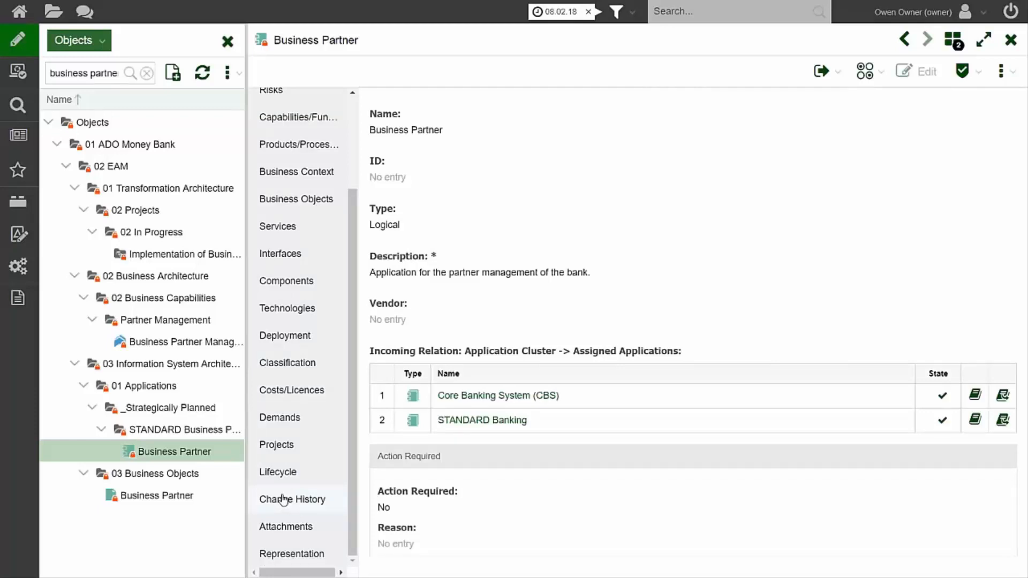
left_click(283, 500)
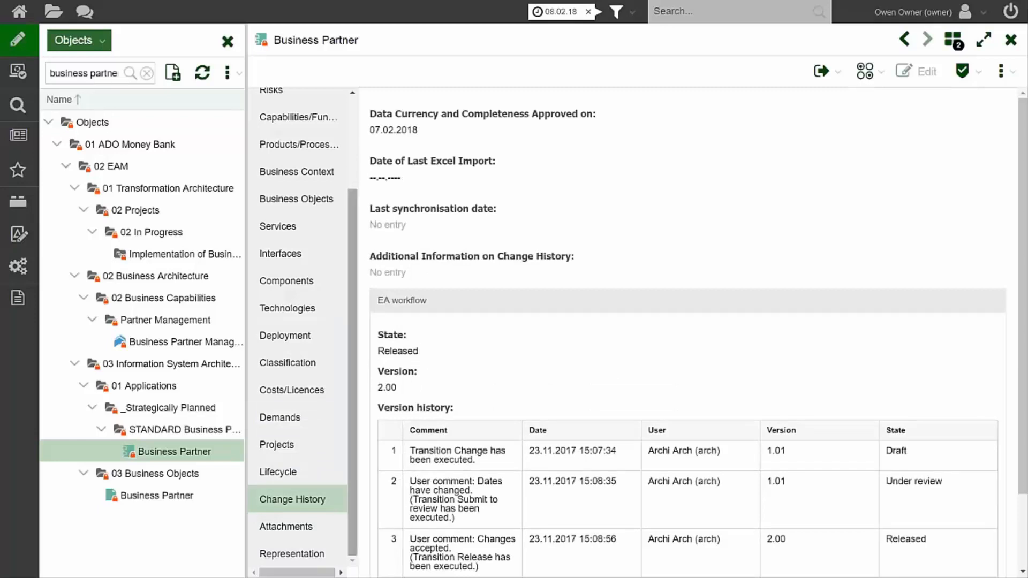
scroll(298, 321, "up", 3)
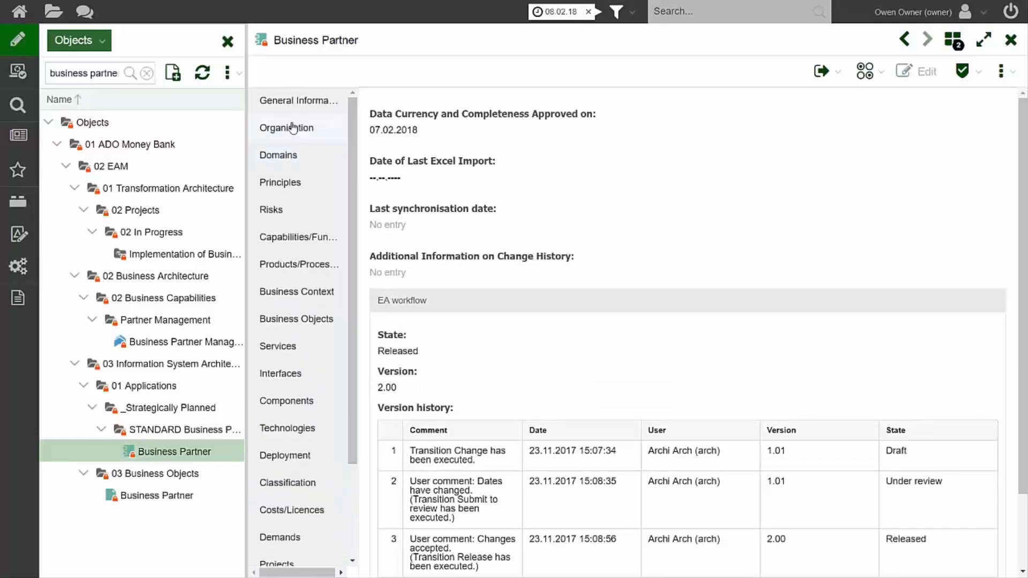
left_click(286, 103)
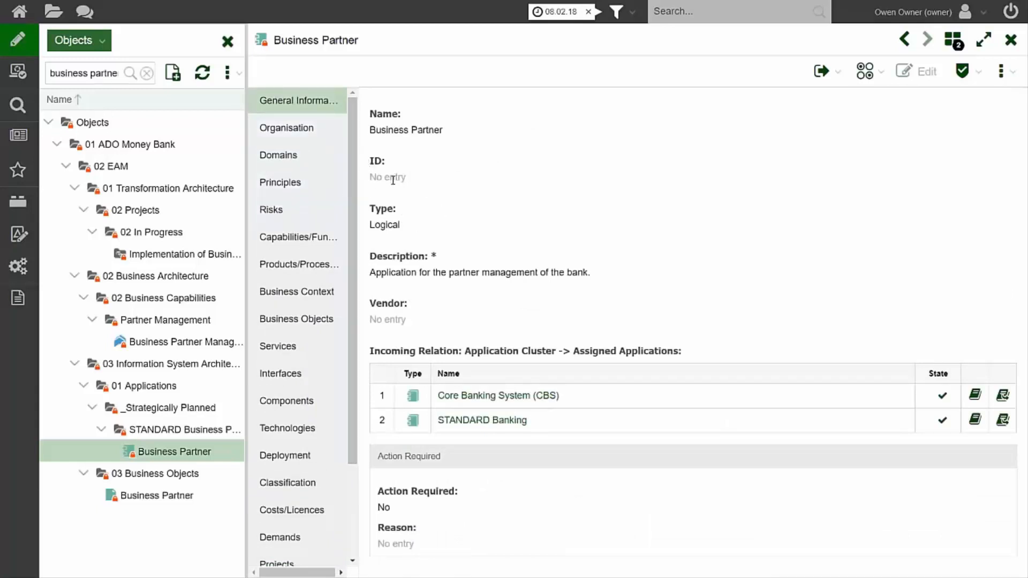
Execute the Change transition on Business Partner with the comment "Responsibilities have changed and therefore need to be included in the documentation".
left_click(839, 79)
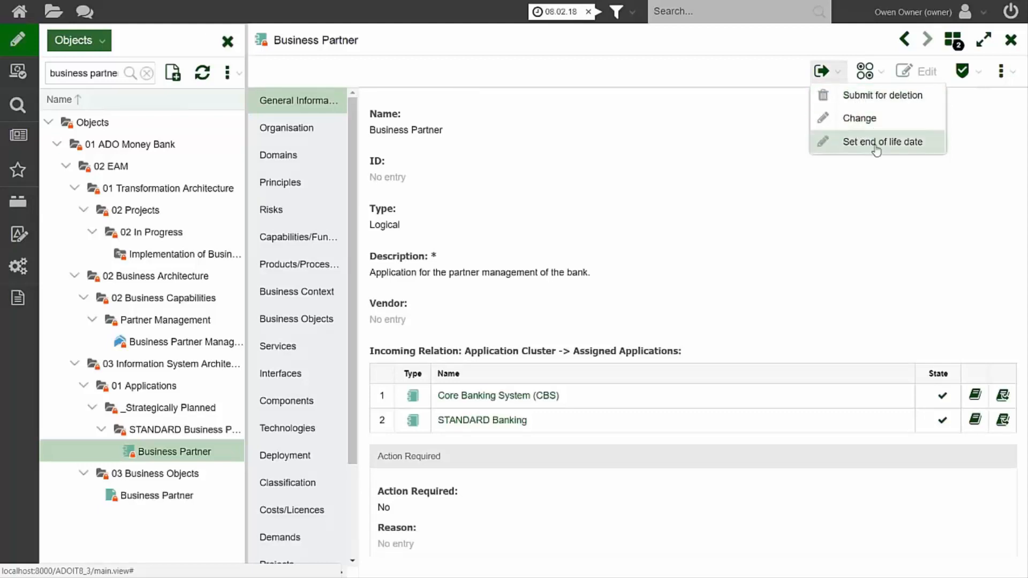
left_click(860, 118)
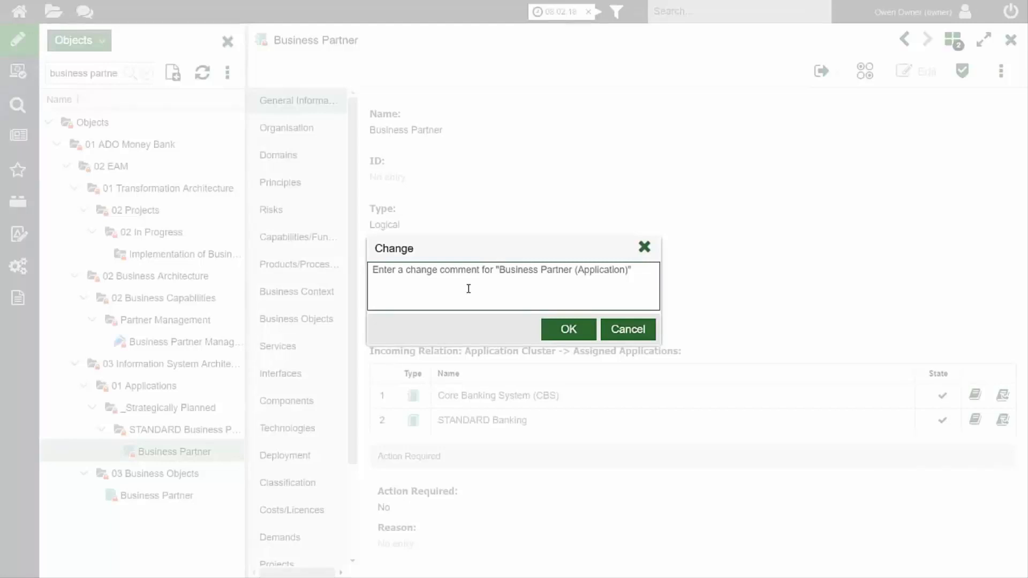
type("Resp")
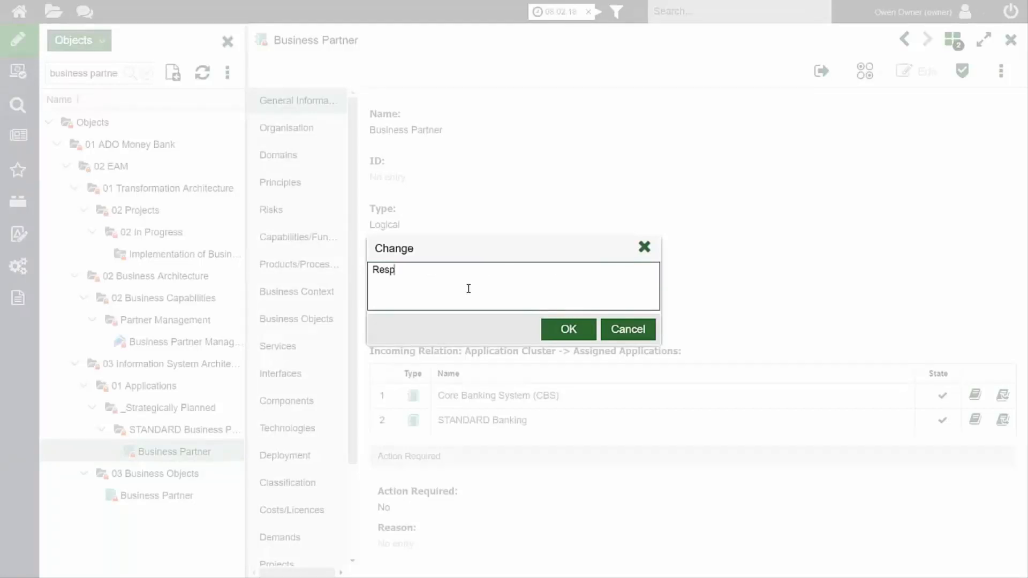
type("onsibilities have changed and th")
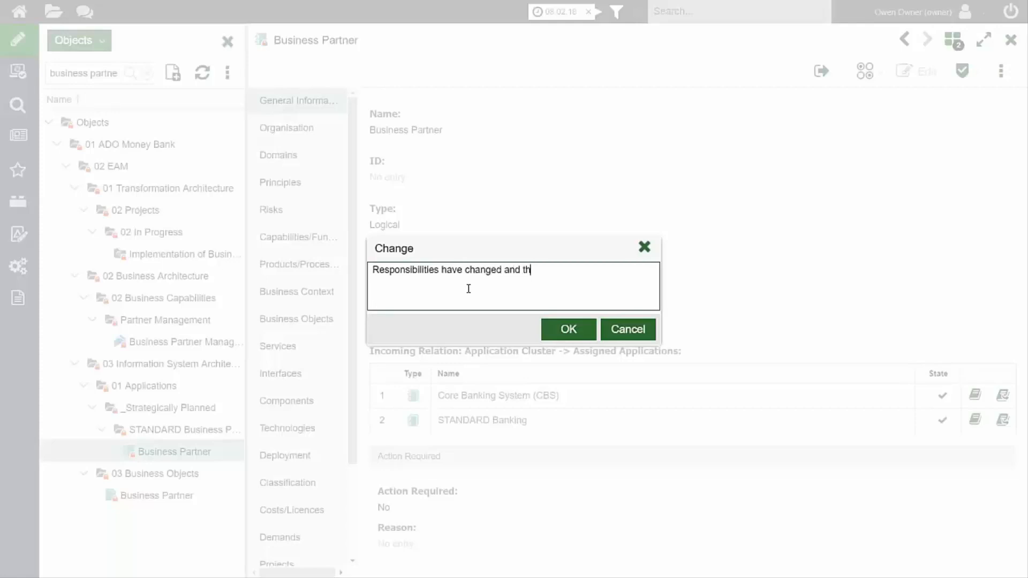
type("refore need ")
type("to")
type("e")
type(" be inclu")
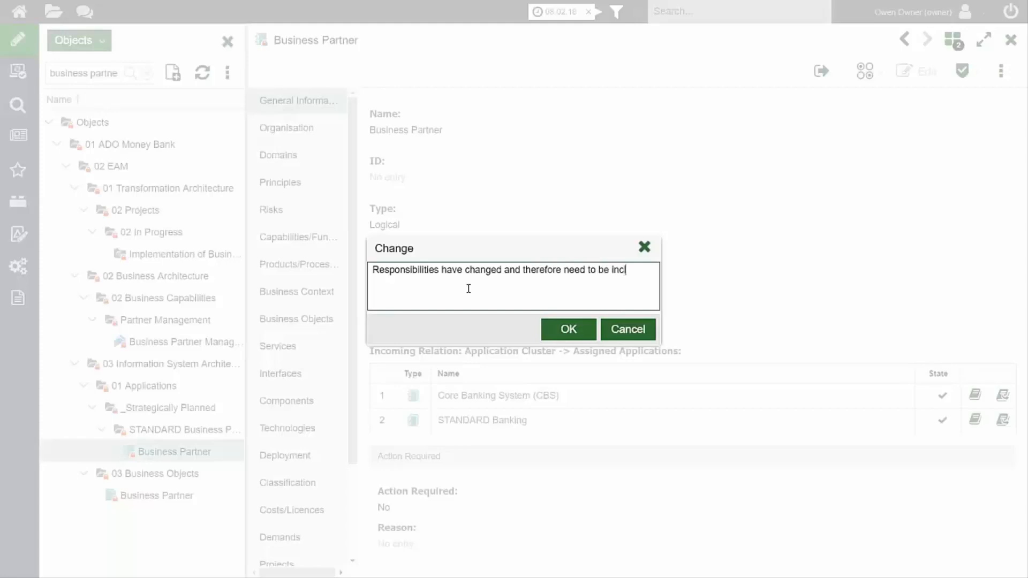
type("in the documenttaid")
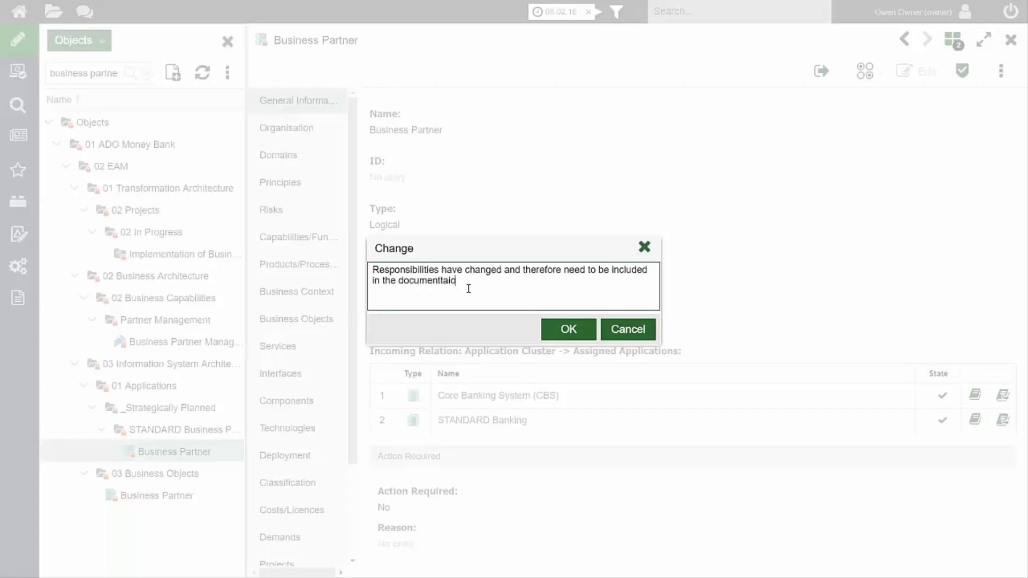
key("BackSpace")
key("BackSpace")
key("BackSpace")
key("BackSpace")
key("BackSpace")
type("tation")
left_click(569, 330)
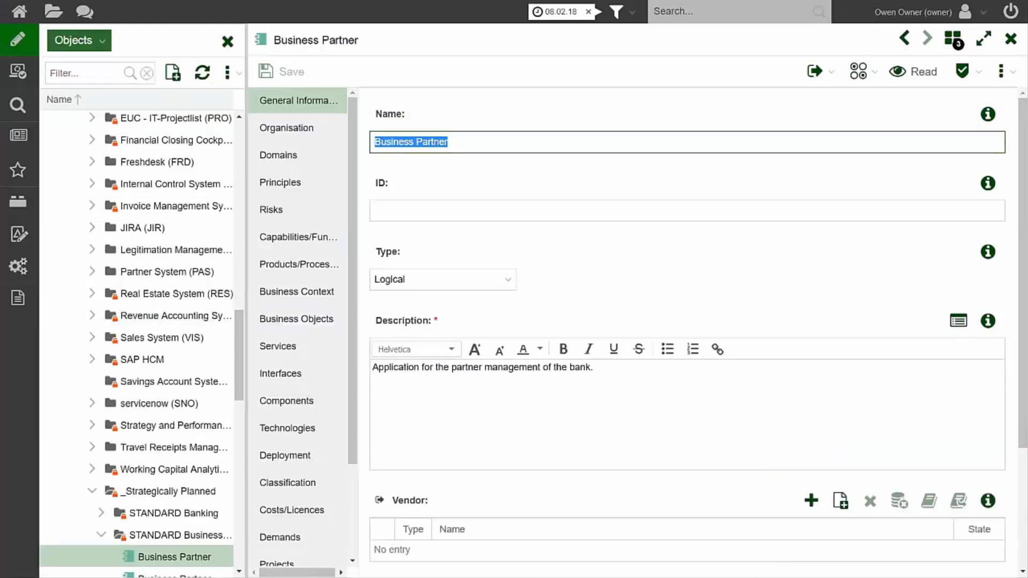
Widen the object explorer to show the State column for the Business Partner entries under STANDARD Business Partner.
left_click_drag(240, 324, 285, 348)
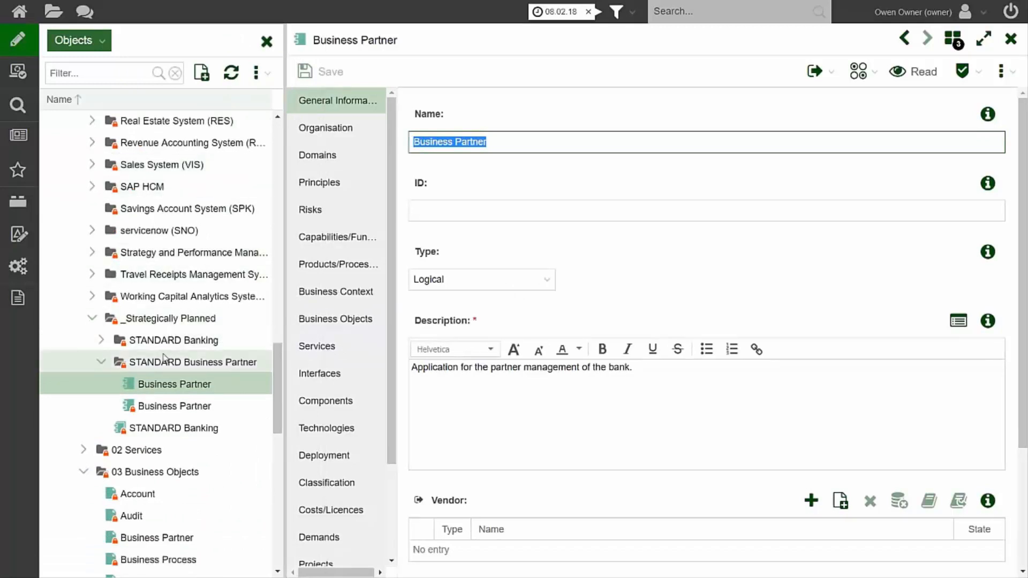
scroll(165, 359, "down", 3)
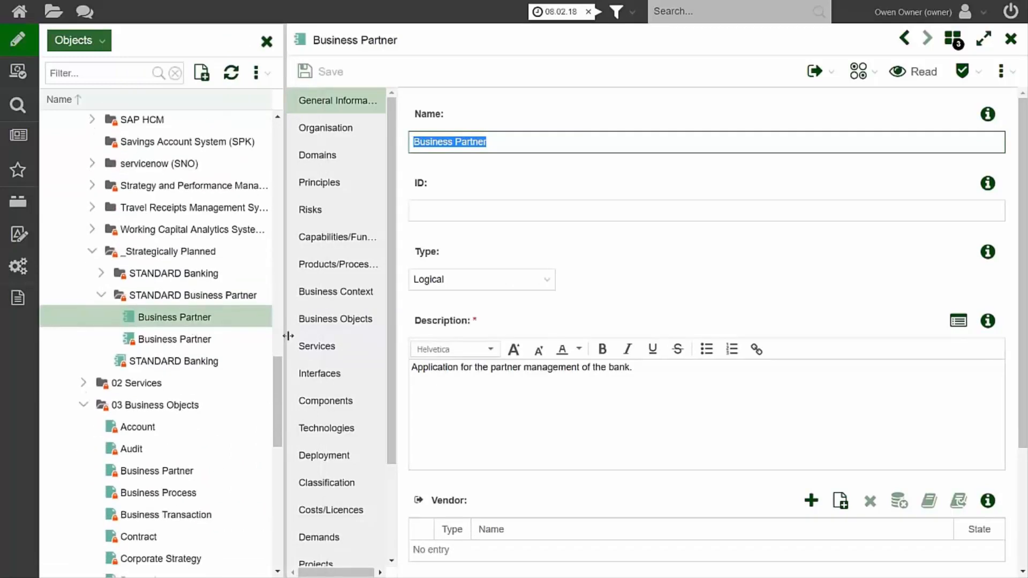
left_click_drag(287, 335, 370, 335)
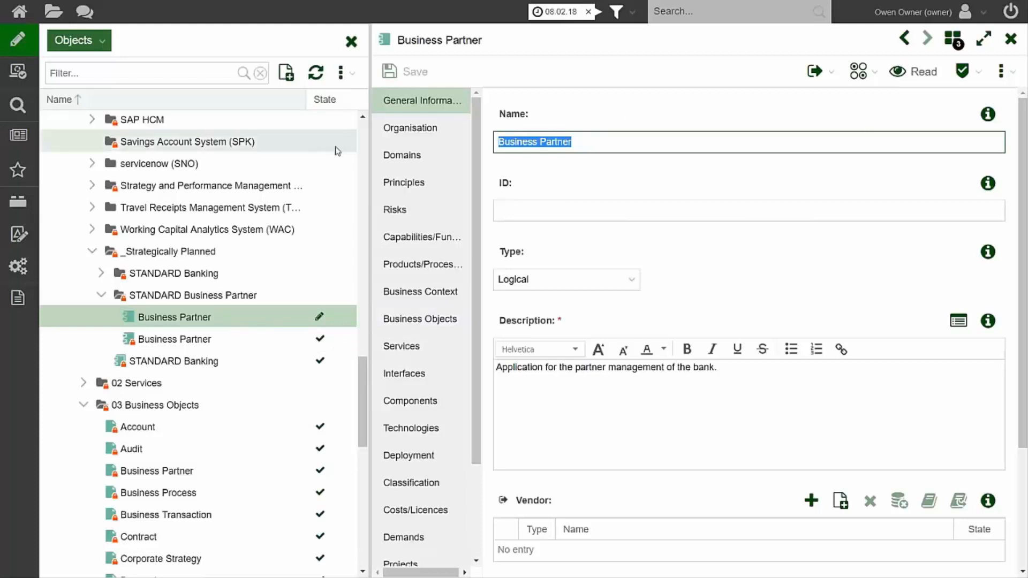
Remove the existing stakeholder from the Responsible Person relation in the Business Partner draft's Organisation chapter.
left_click(390, 128)
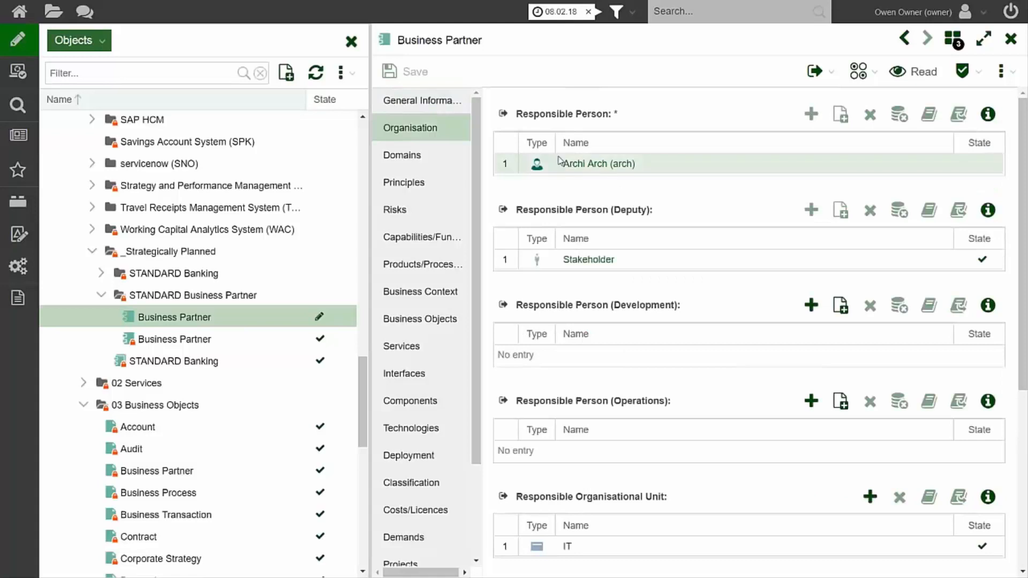
left_click(851, 167)
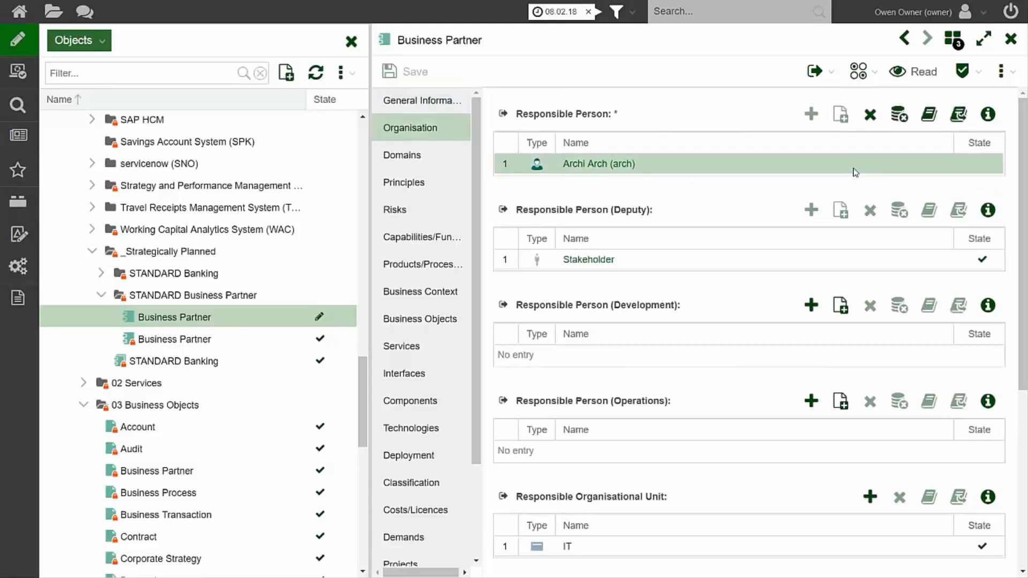
left_click(869, 115)
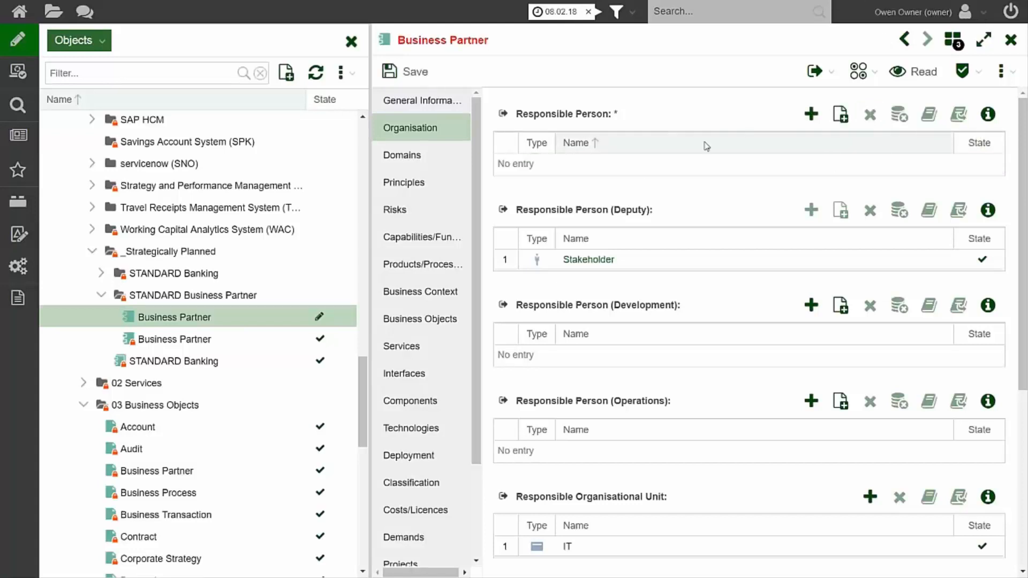
Assign the owner user from the 10 User folder as the draft's Responsible Person and save the application.
left_click(810, 116)
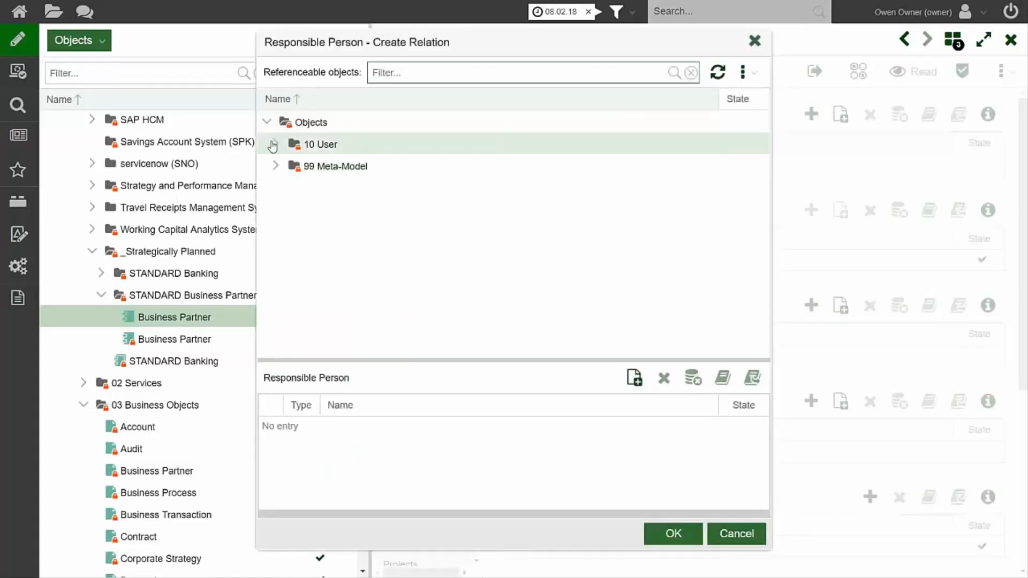
left_click(273, 145)
left_click(313, 182)
double_click(343, 194)
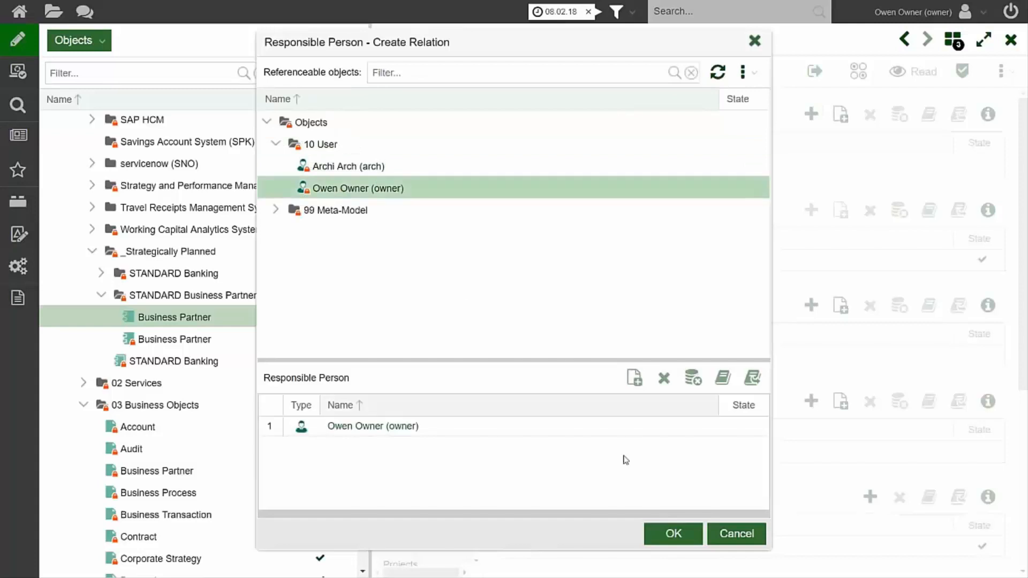
left_click(669, 534)
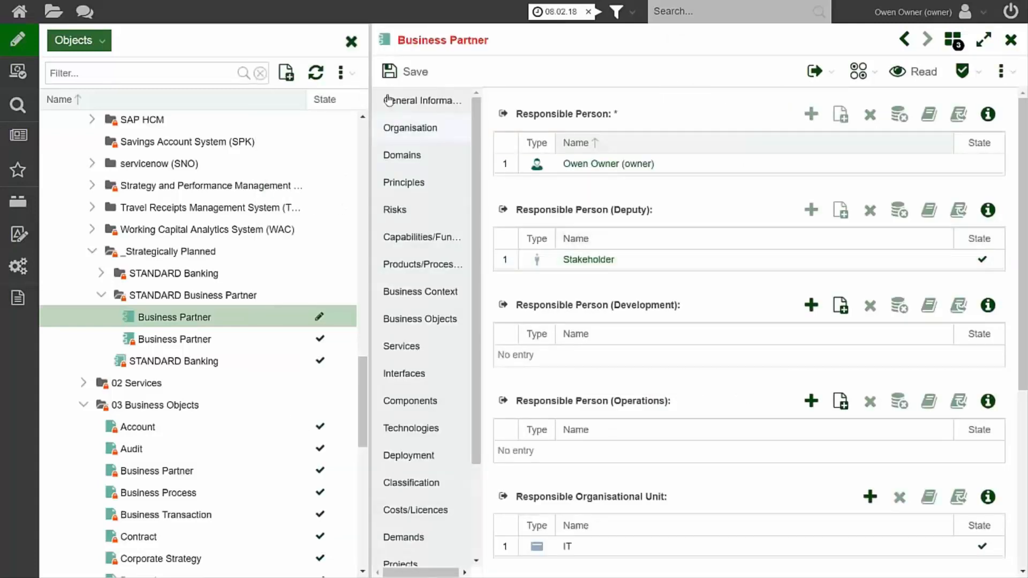
left_click(410, 75)
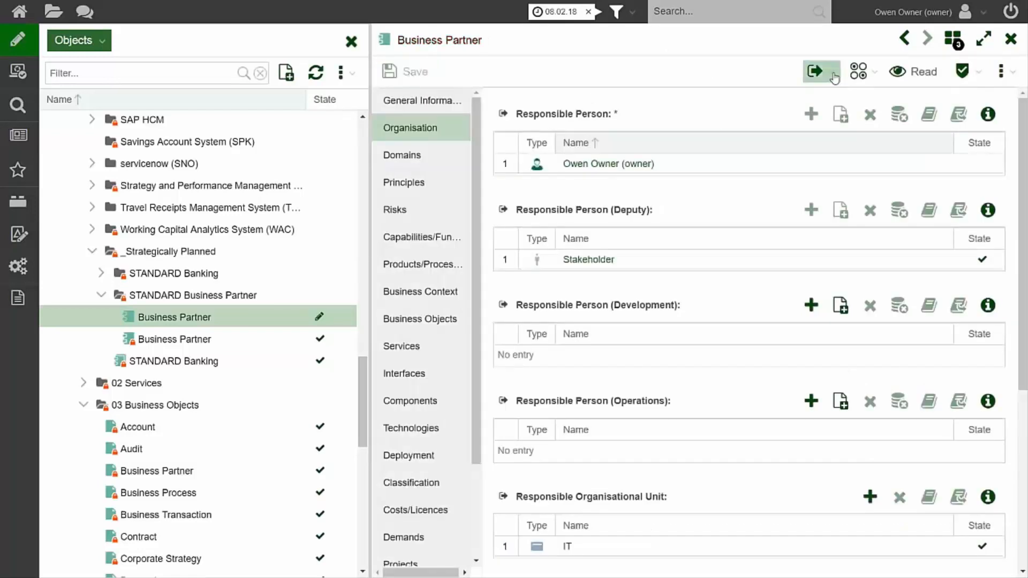
Submit the Business Partner draft to review with a comment that the owner user is registered as the new responsible.
left_click(834, 78)
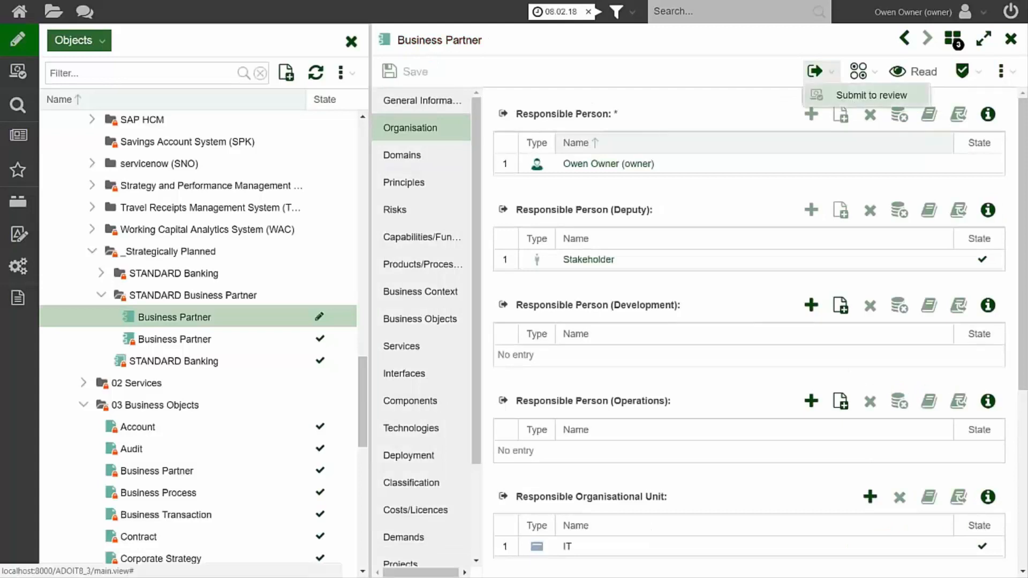
left_click(854, 98)
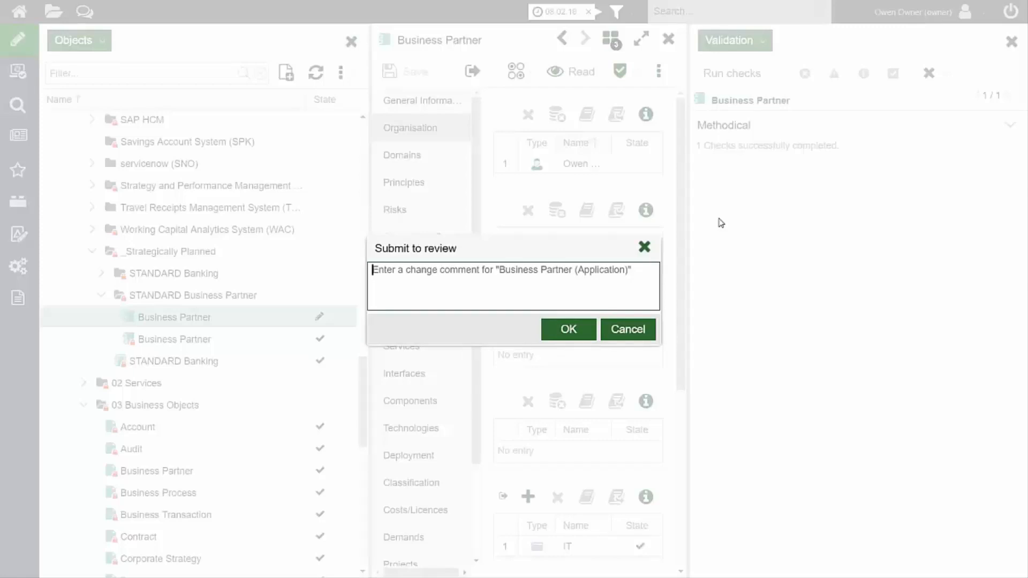
type("Owen")
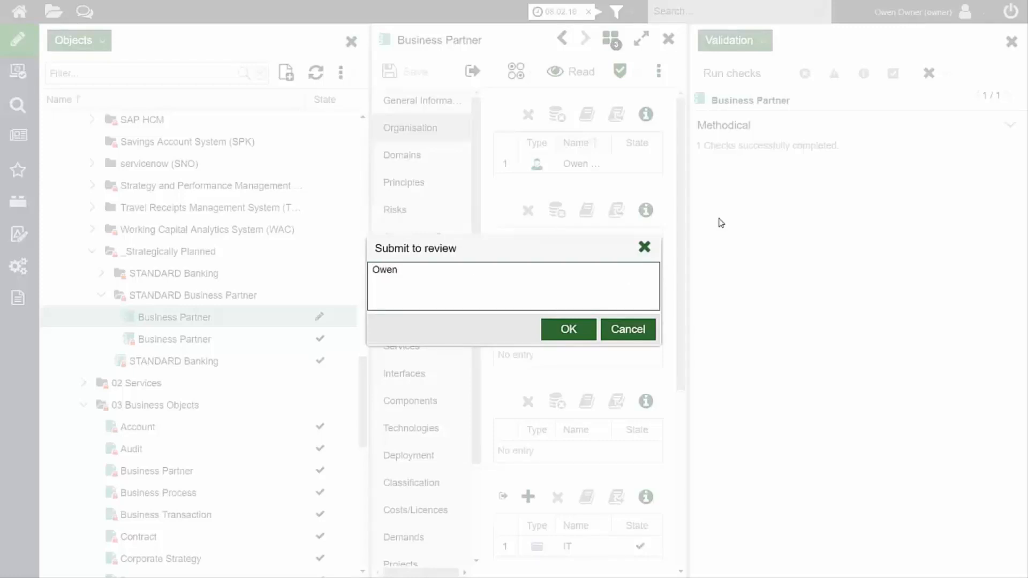
type(" Owr")
type("er")
type(" as")
key("BackSpace")
type("registered as the new res")
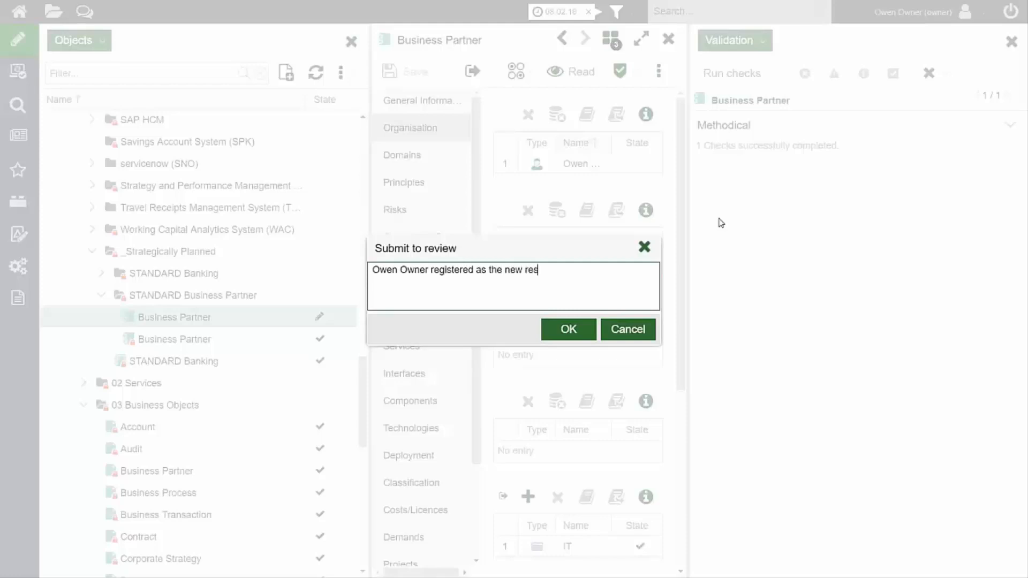
type("ponsible")
left_click(568, 331)
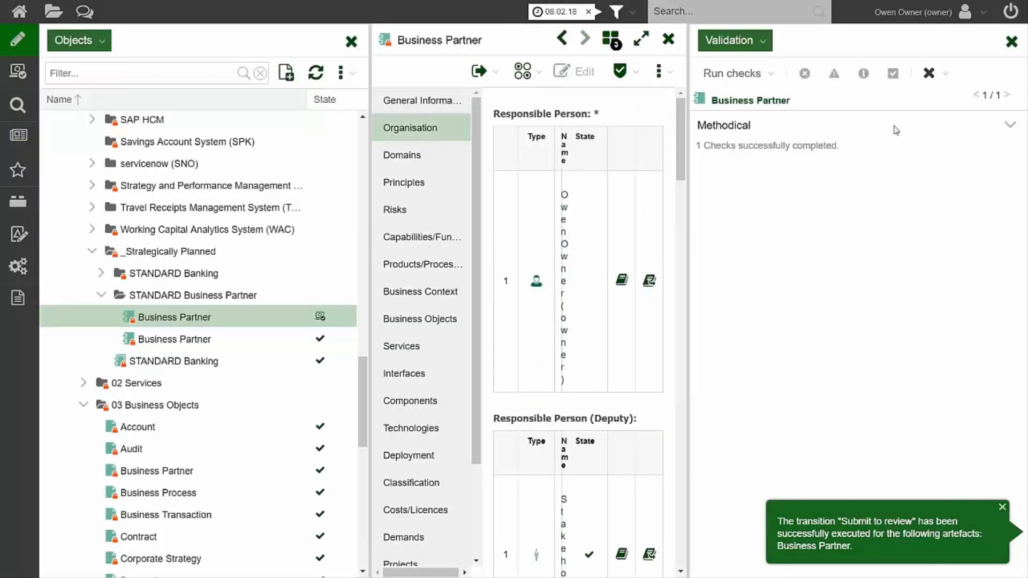
Close the validation results and return to the Design & Document start page.
left_click(1010, 43)
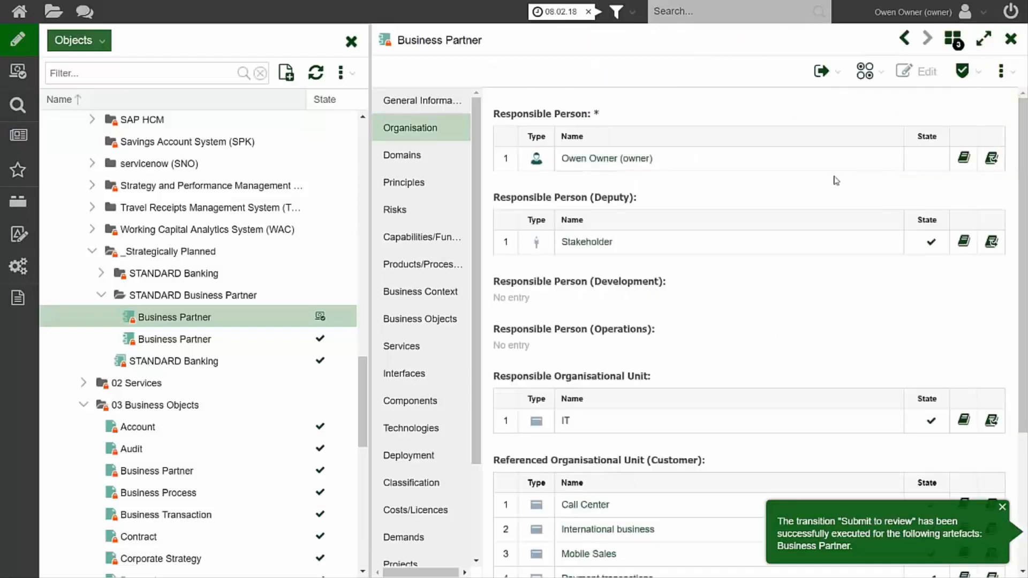
mouse_move(18, 72)
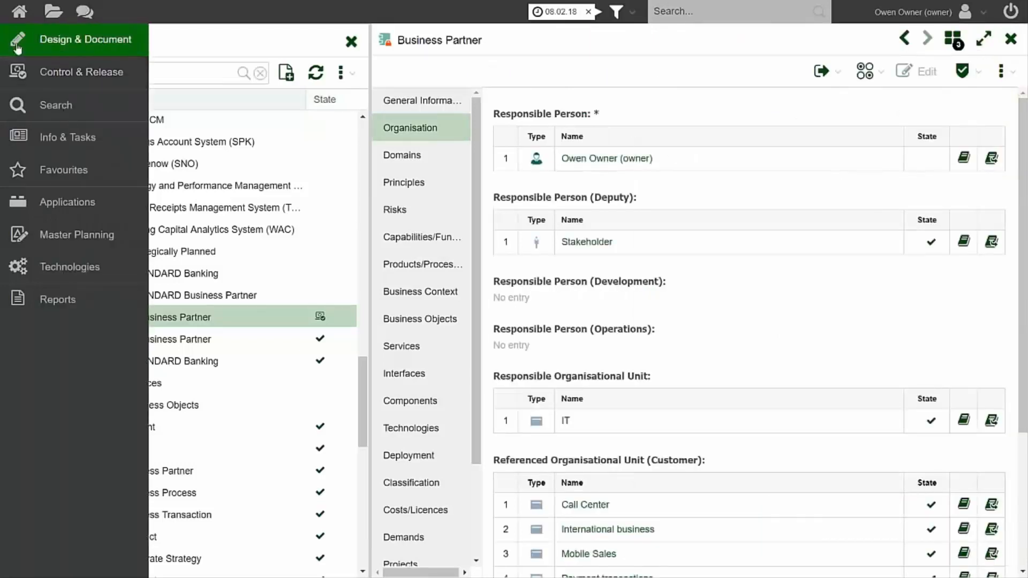
left_click(17, 41)
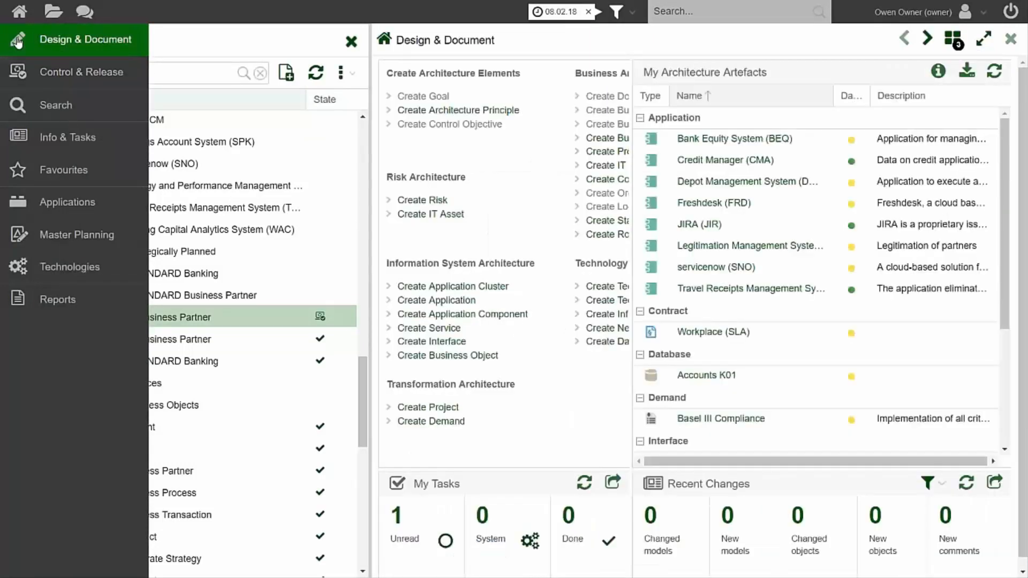
Refresh the My Architecture Artefacts list with the object catalogue closed, and reopen the catalogue to check the submitted Business Partner's state.
left_click(351, 42)
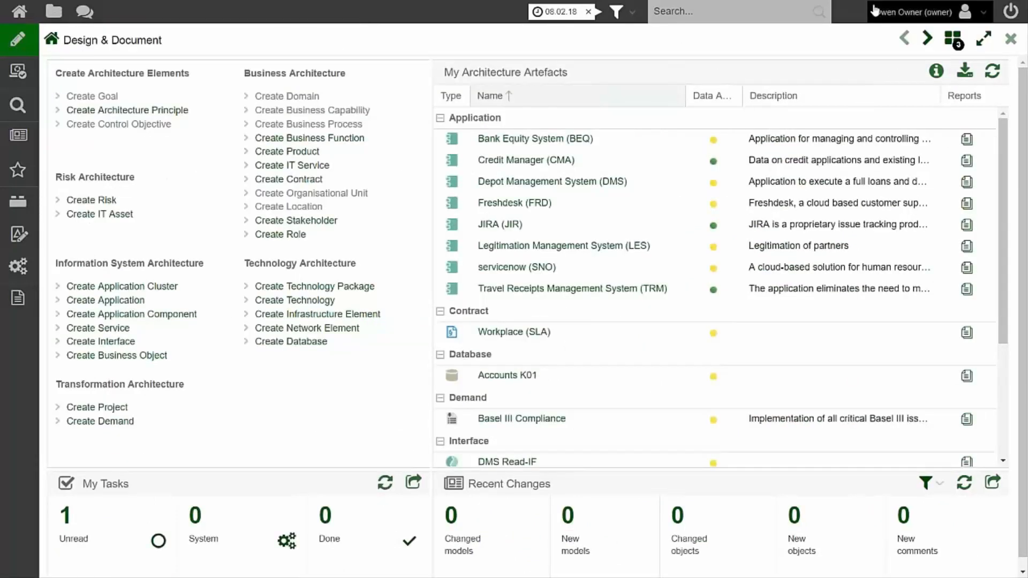
left_click(992, 72)
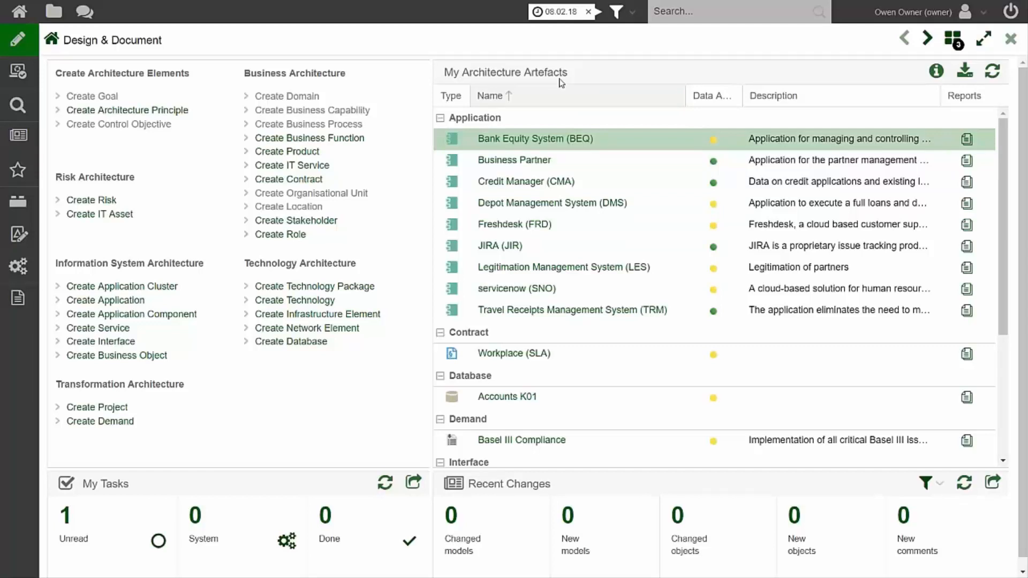
left_click(55, 19)
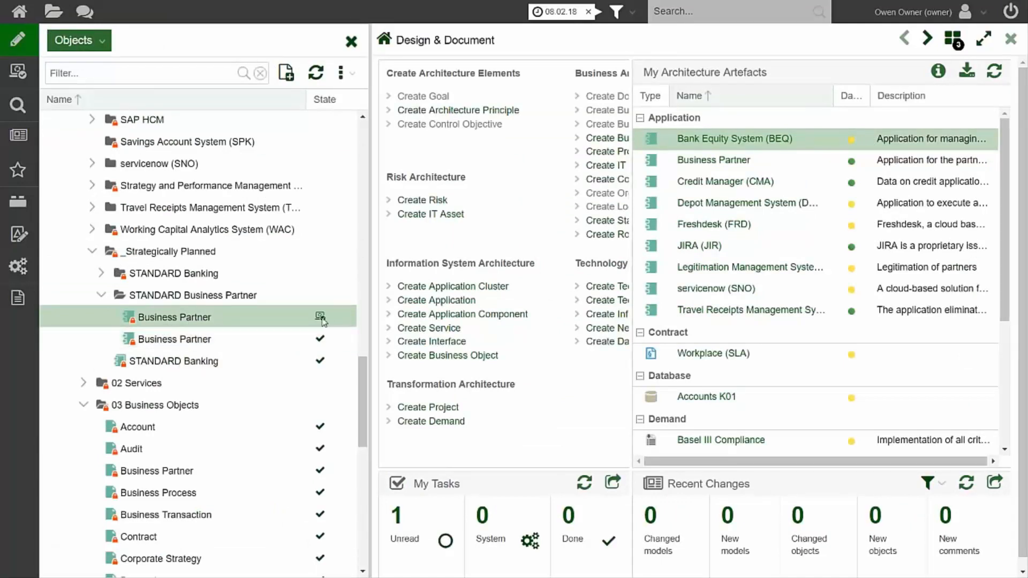
mouse_move(320, 319)
Filter the object catalogue by "partner" and select the Partner System (PAS) application.
left_click(134, 74)
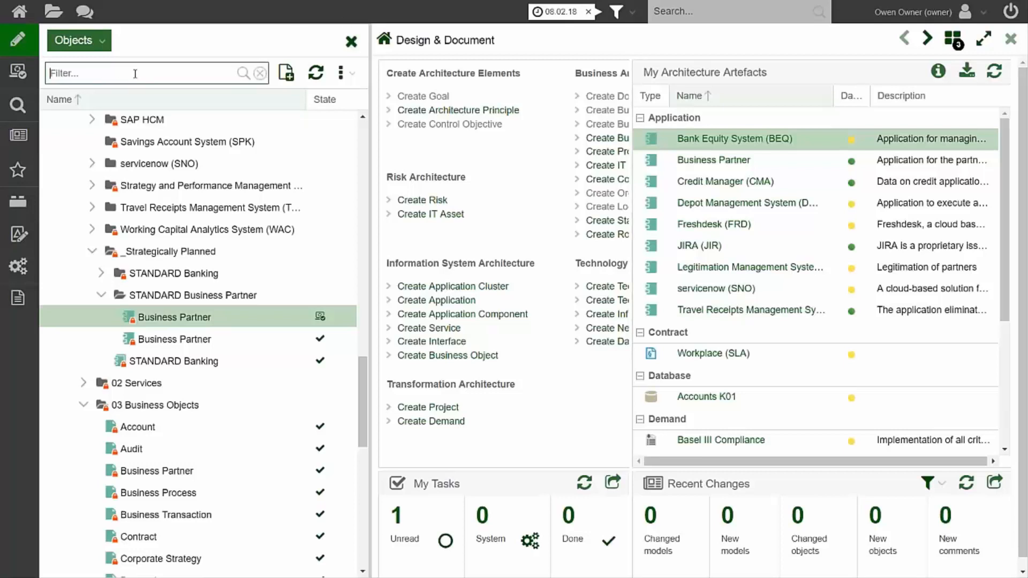
type("partner")
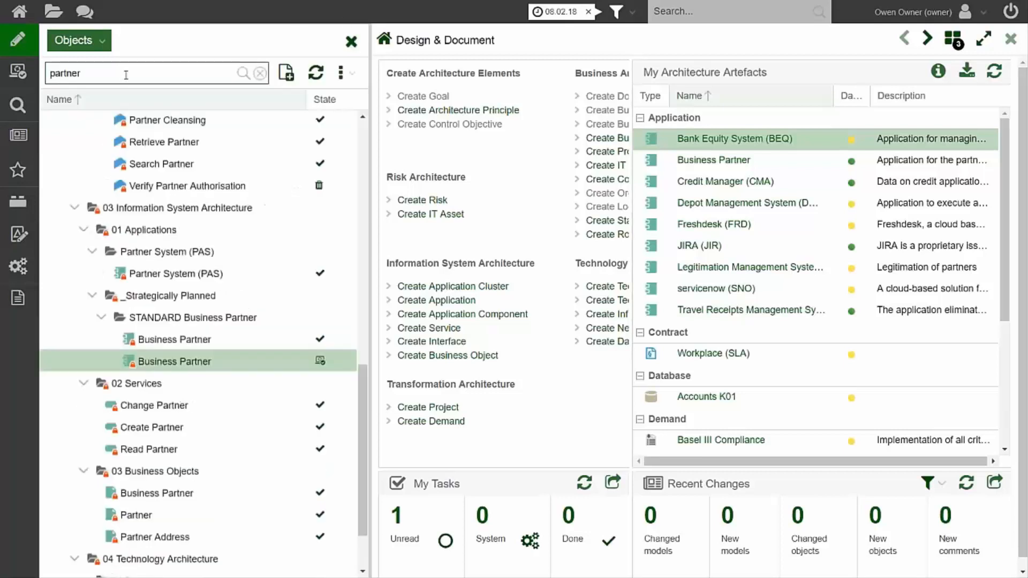
scroll(365, 370, "down", 3)
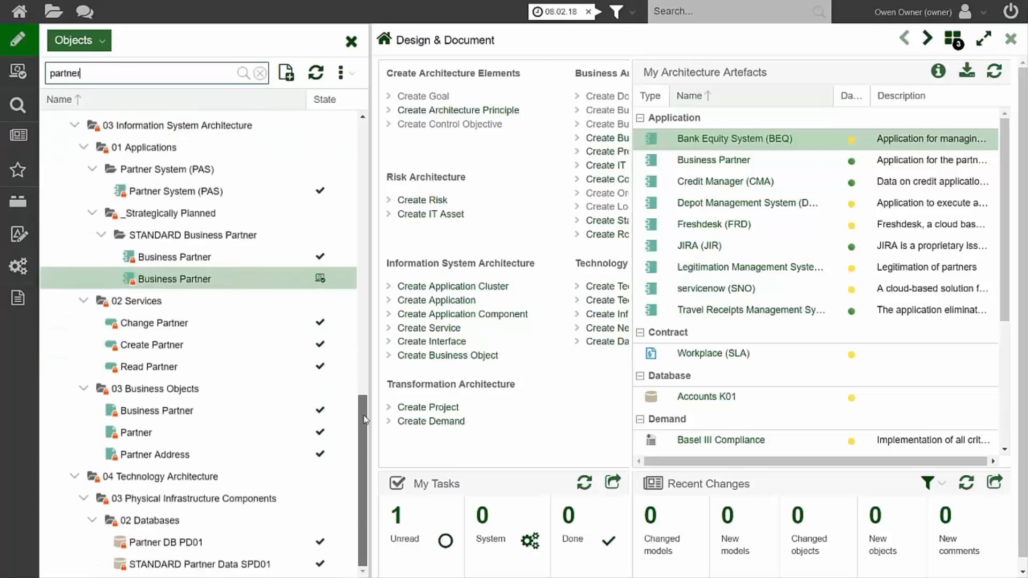
scroll(362, 378, "up", 4)
left_click(195, 298)
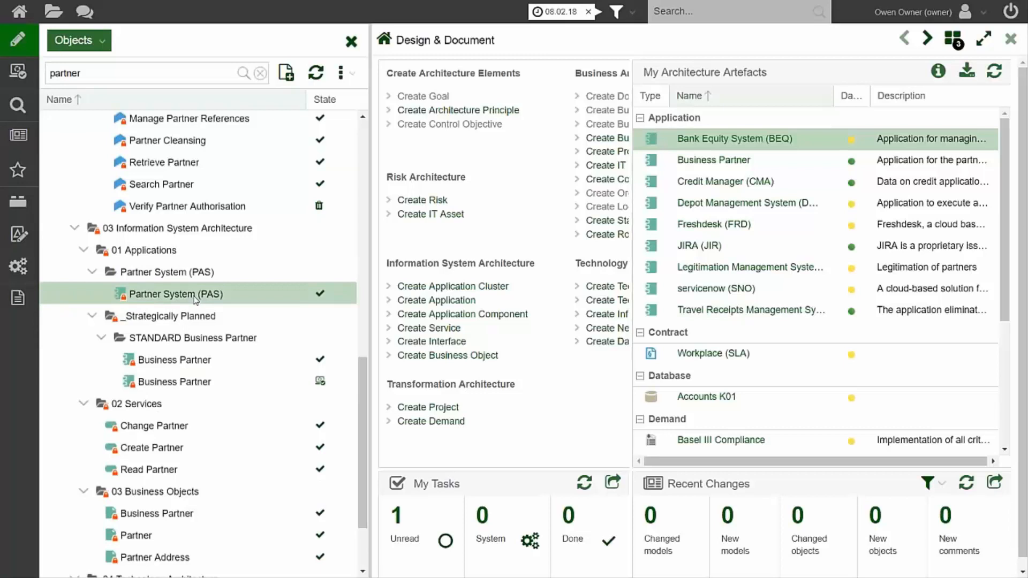
Submit the Partner System (PAS) application for deletion with the change comment "No longer required".
right_click(195, 300)
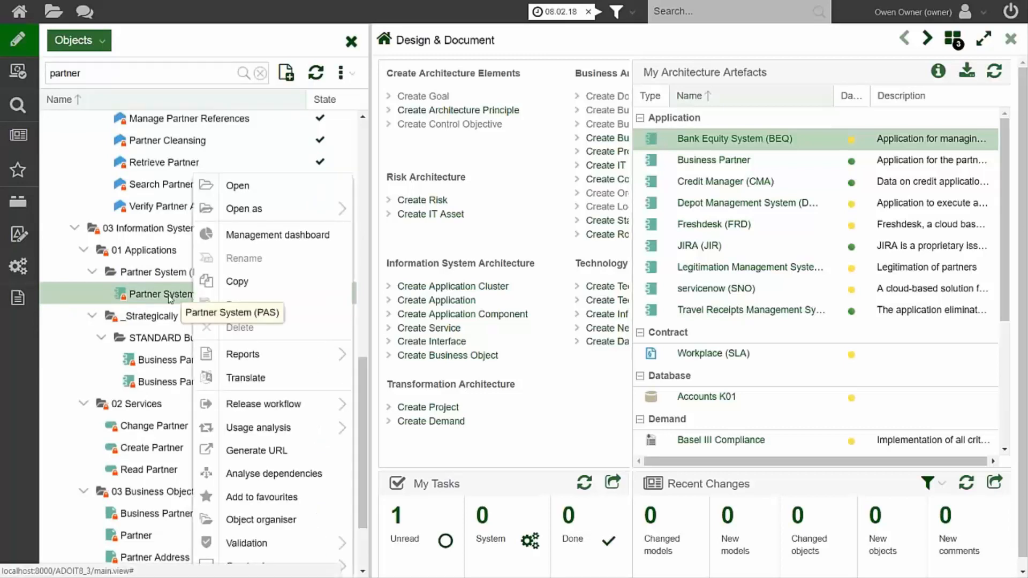
mouse_move(311, 412)
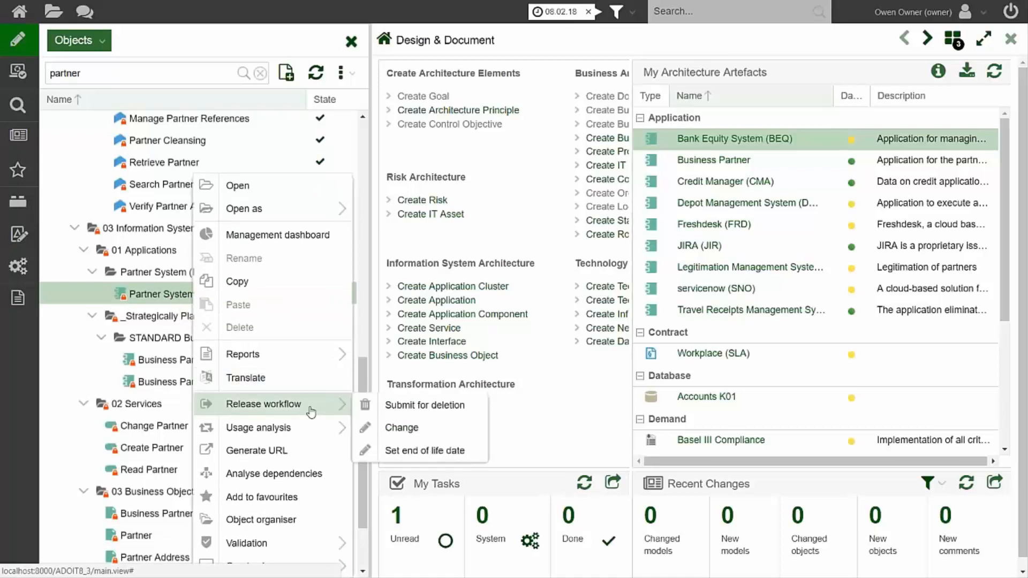
left_click(426, 407)
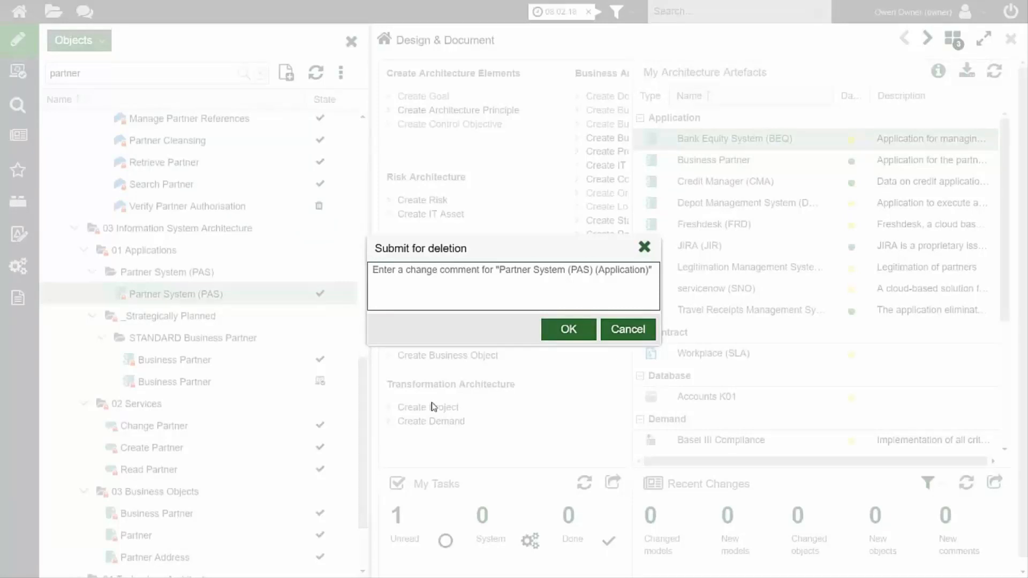
type("Now")
key("BackSpace")
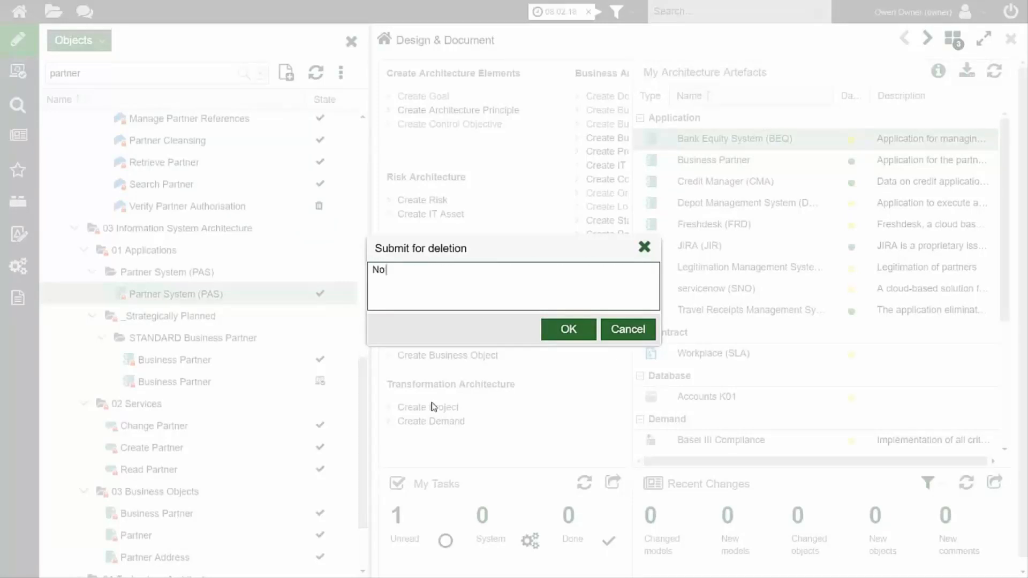
type("longer required")
left_click(569, 330)
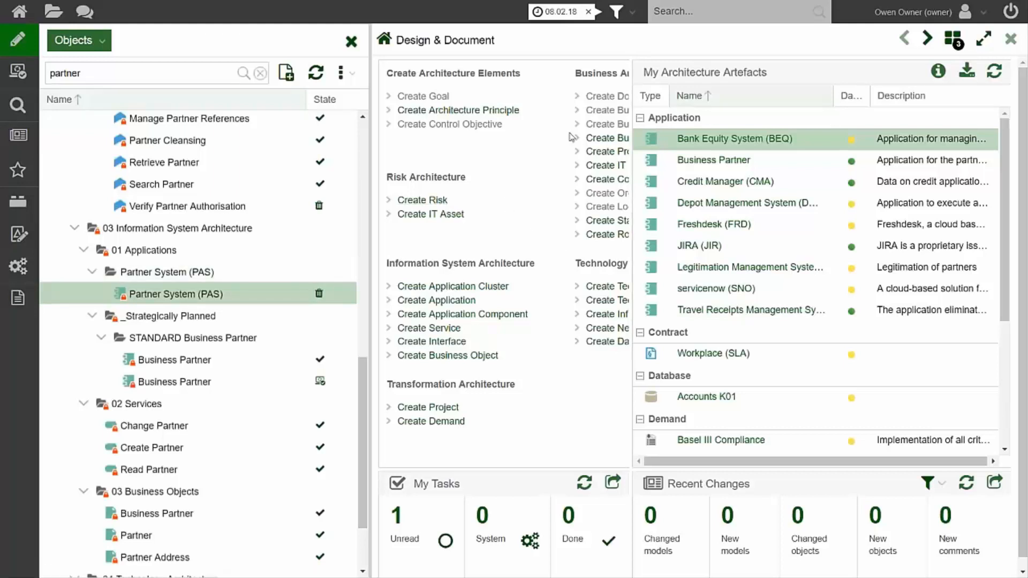
Remove the 08.02.18 date filter and apply an extended workflow state filter for Under review and To be deleted.
left_click(588, 12)
left_click(478, 331)
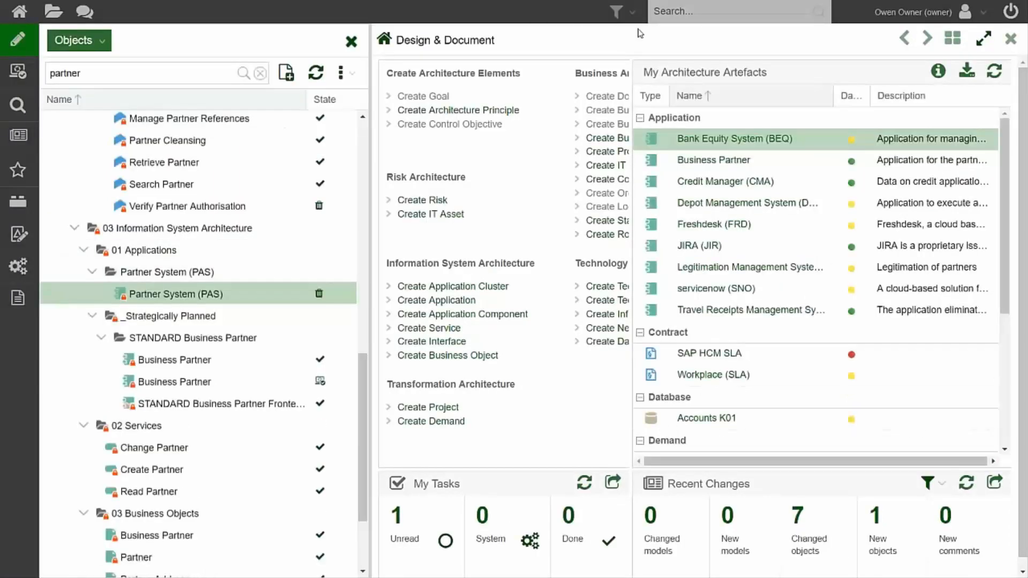
left_click(630, 12)
left_click(651, 81)
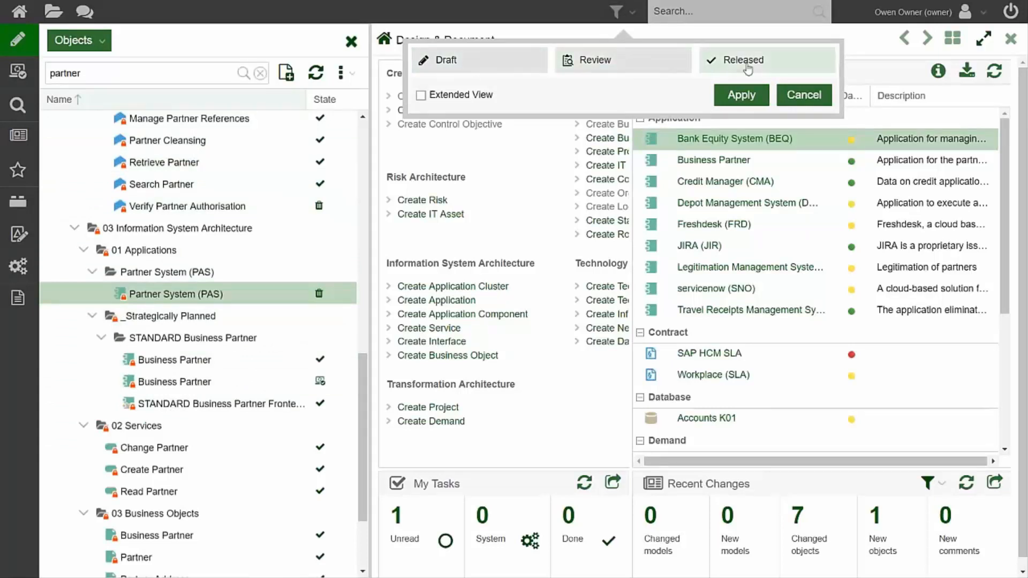
left_click(421, 95)
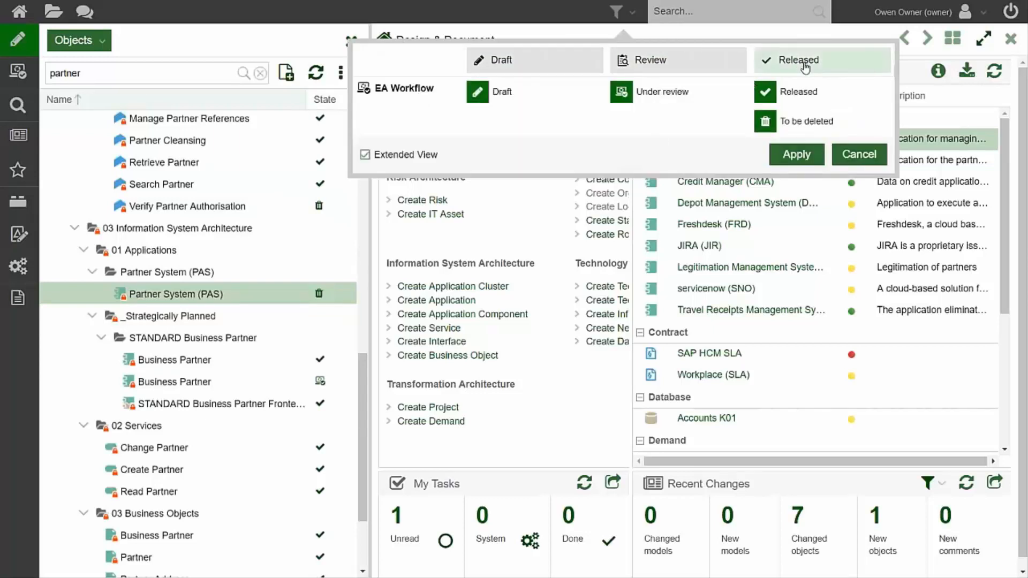
left_click(794, 123)
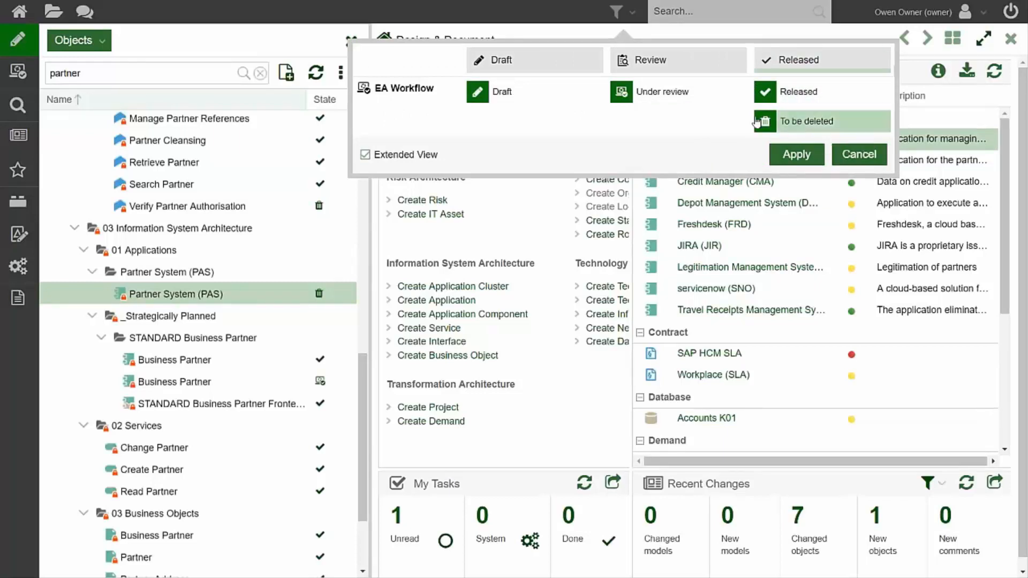
left_click(658, 93)
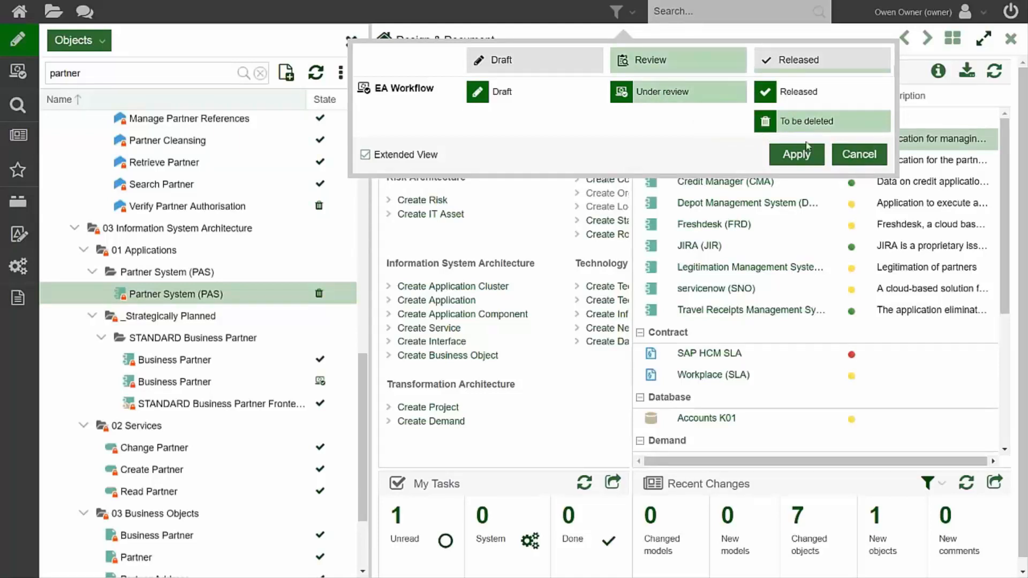
left_click(796, 156)
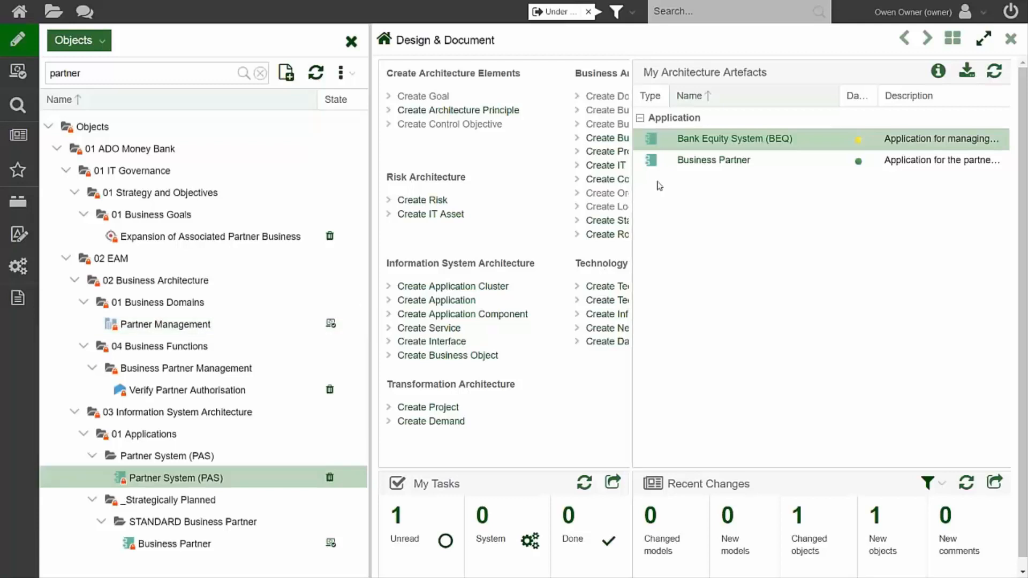
Log out, log in with the saved arch account, and open the Control & Release area.
left_click(1011, 15)
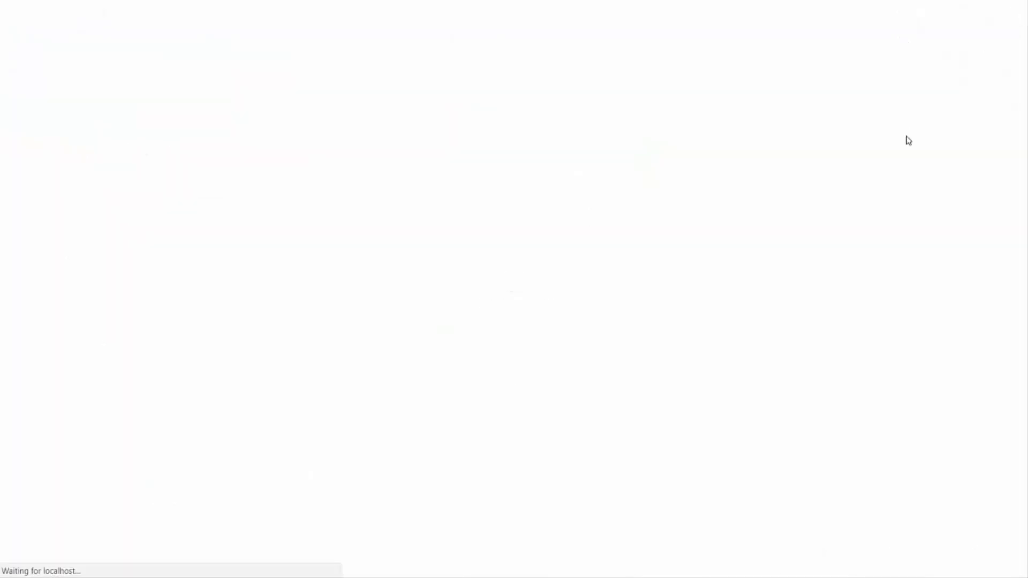
left_click(468, 170)
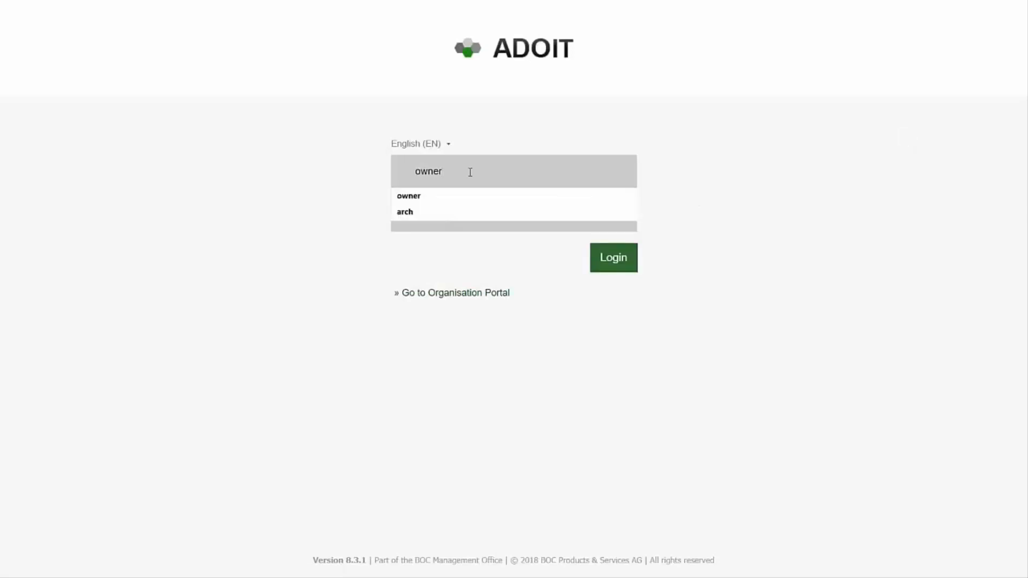
left_click(455, 214)
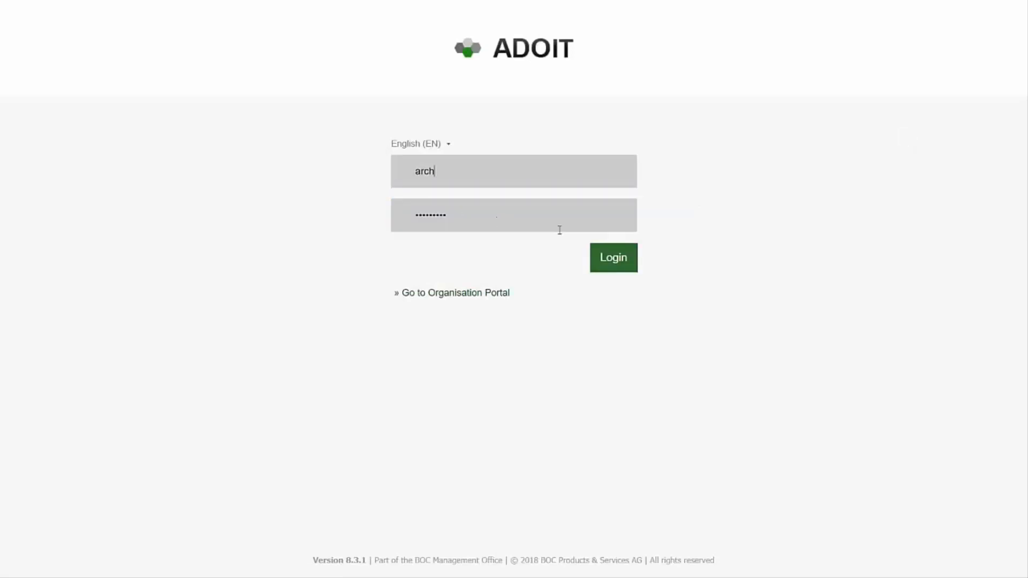
left_click(611, 266)
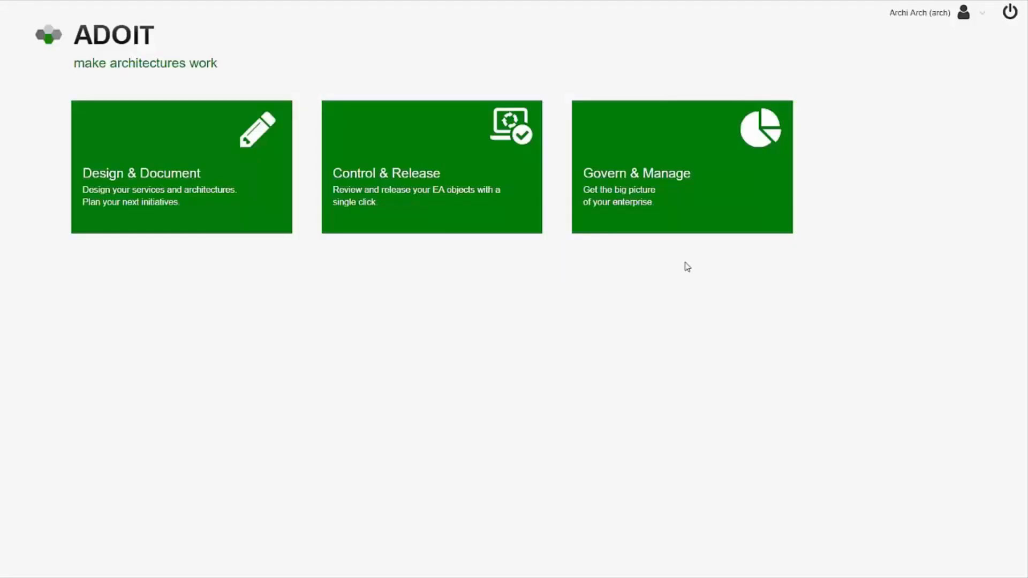
left_click(509, 232)
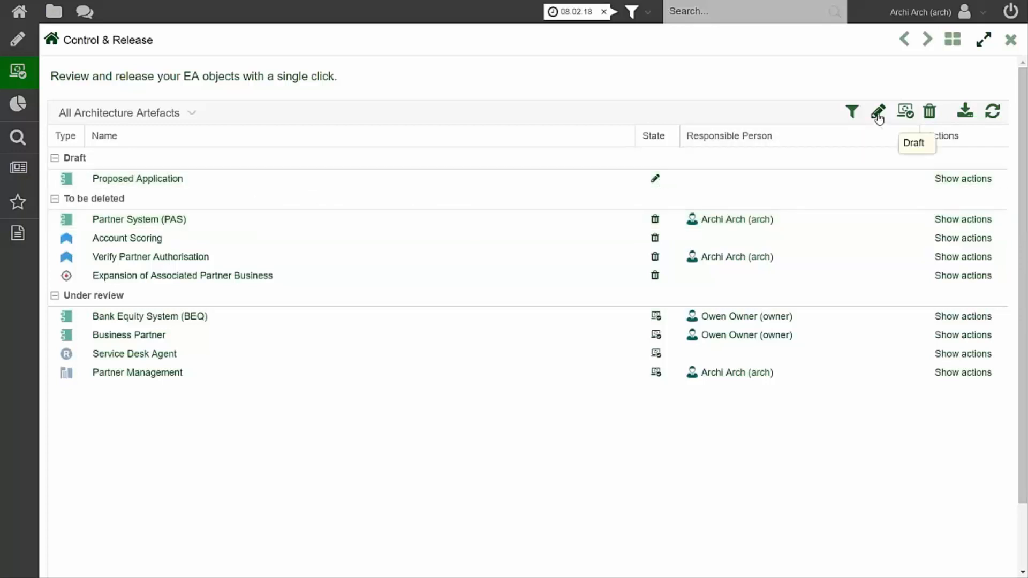
Hide the Under review and Draft artefacts in the Control & Release list, and restore both groups.
left_click(904, 114)
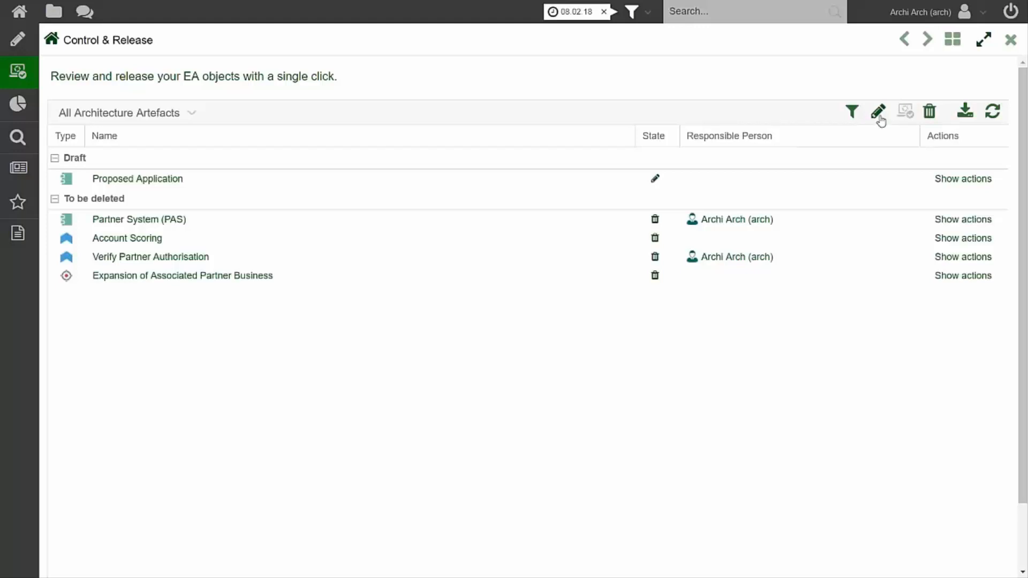
left_click(878, 115)
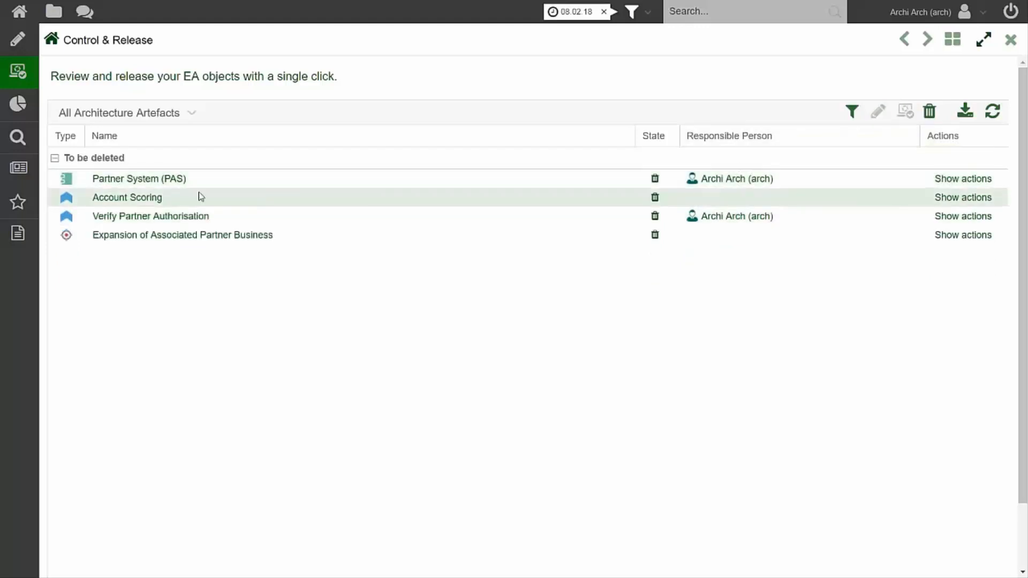
left_click(878, 111)
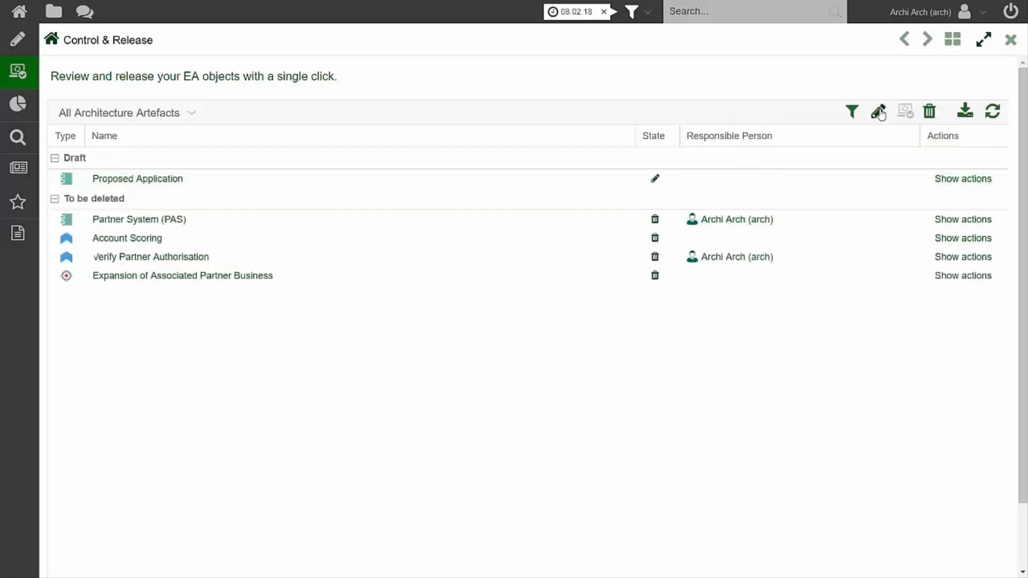
left_click(905, 111)
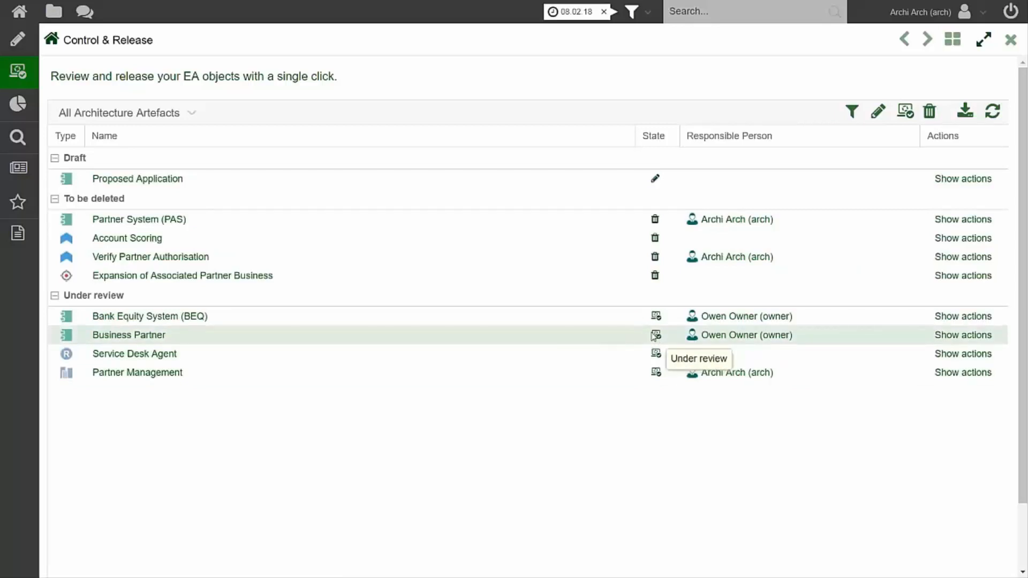
Reveal the release actions for the Business Partner under review and examine the version history in its Change History chapter.
left_click(969, 341)
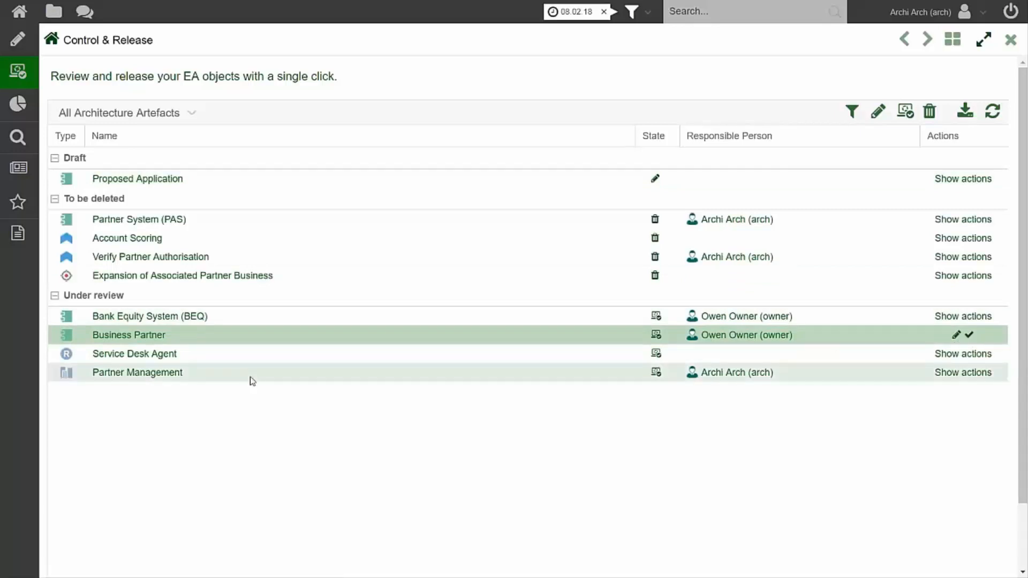
left_click(113, 337)
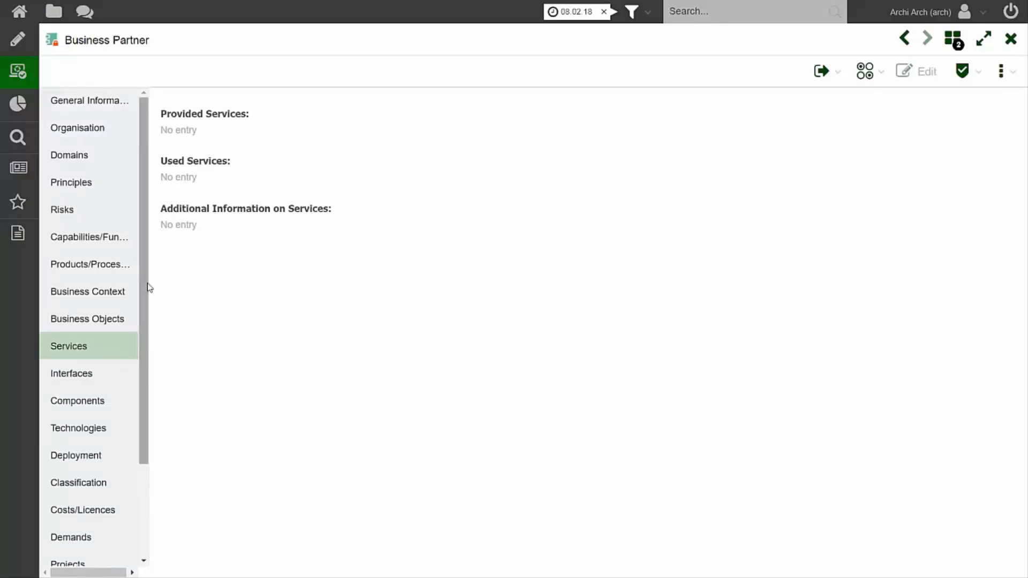
scroll(142, 332, "down", 1)
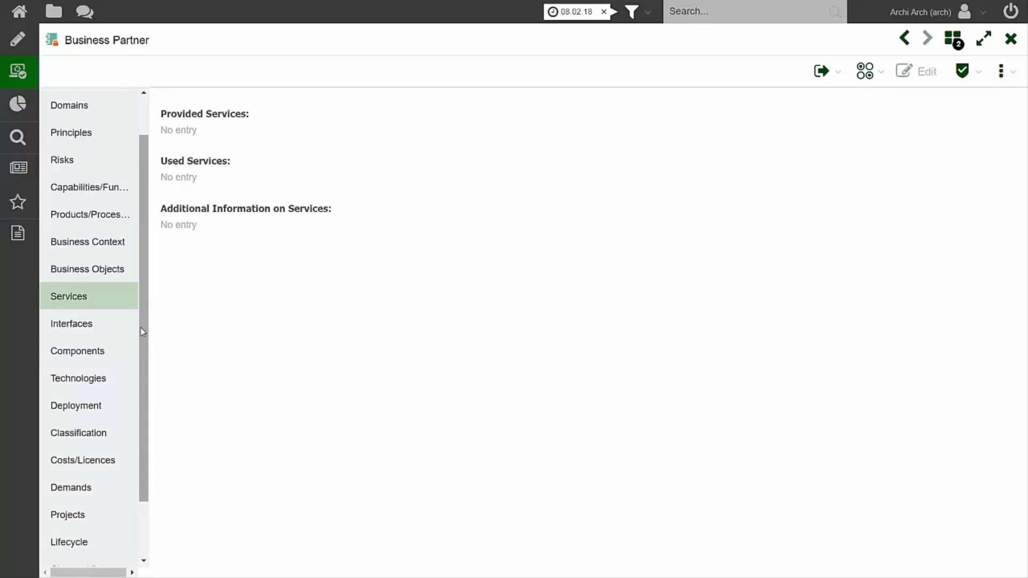
scroll(108, 472, "down", 2)
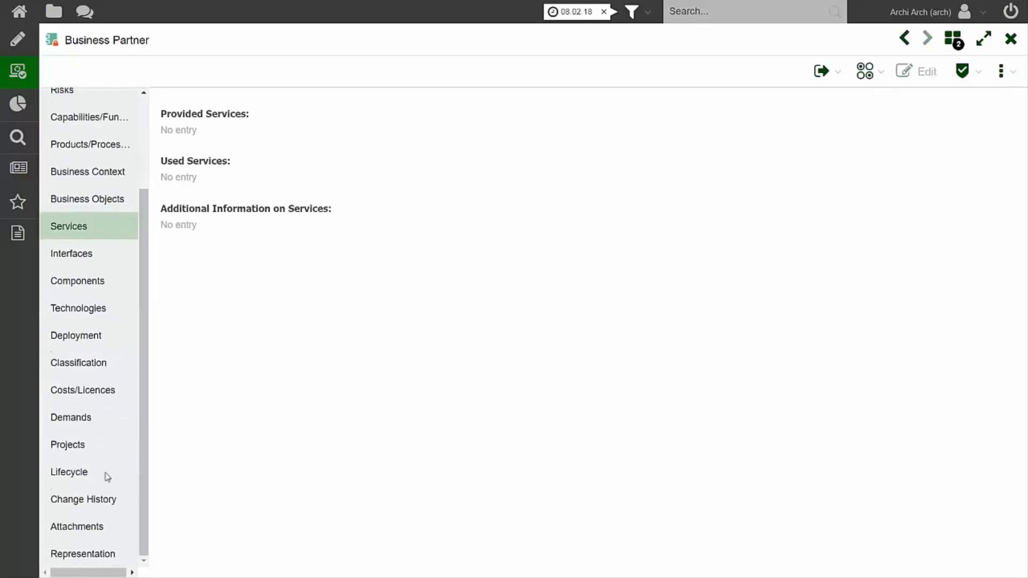
left_click(97, 500)
scroll(168, 342, "down", 2)
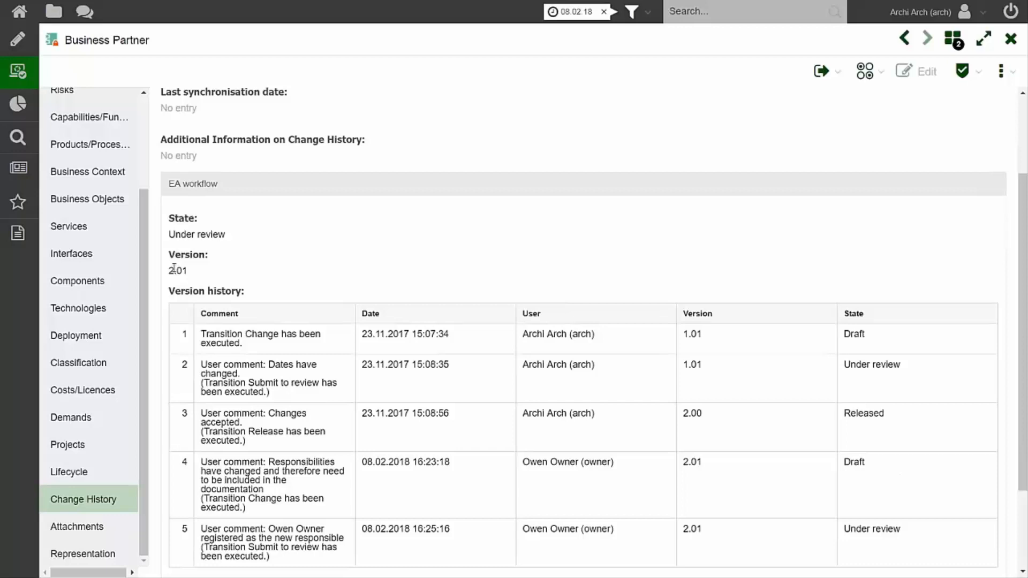
scroll(177, 273, "down", 1)
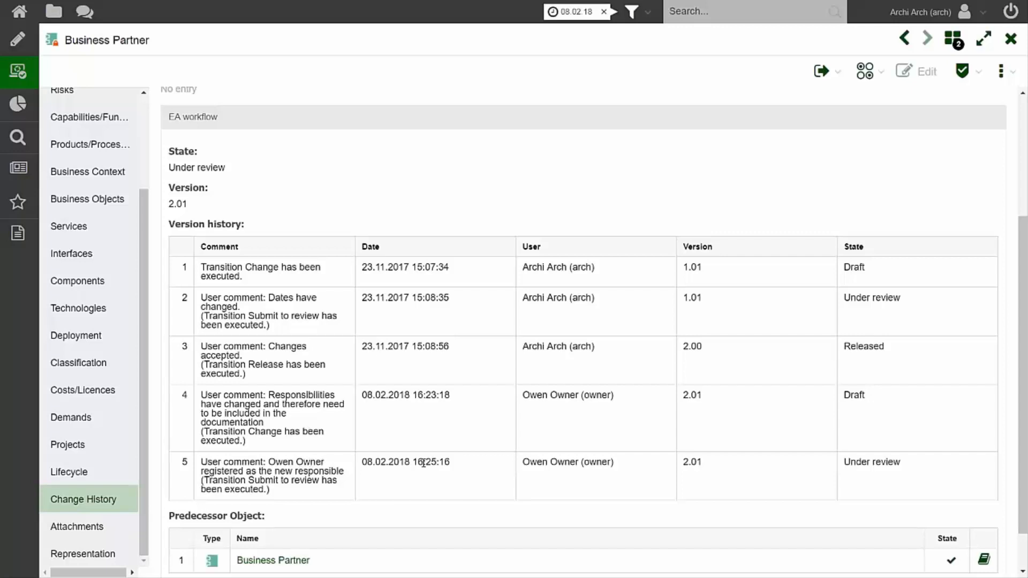
scroll(470, 321, "up", 1)
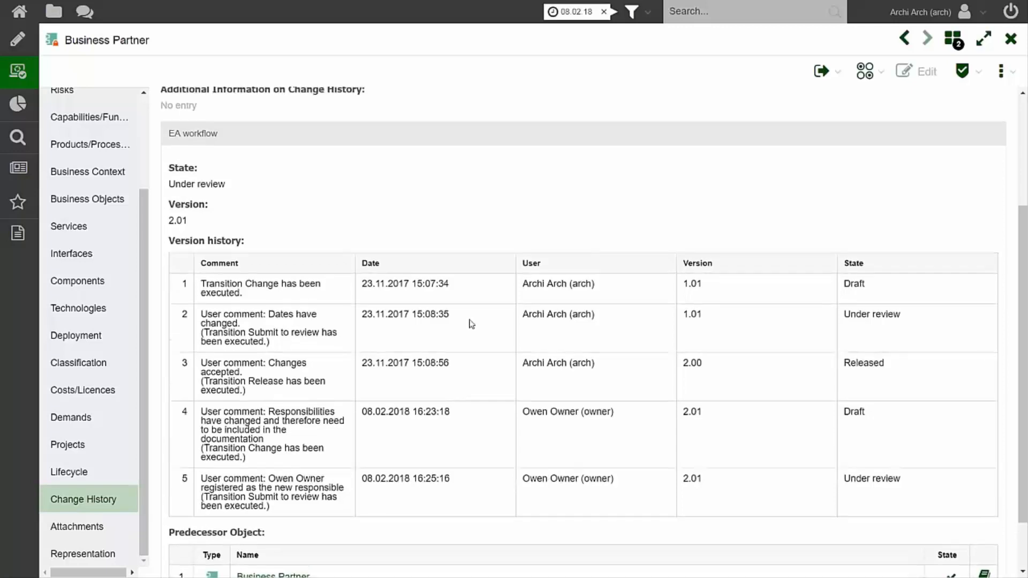
scroll(466, 321, "down", 3)
scroll(409, 314, "up", 1)
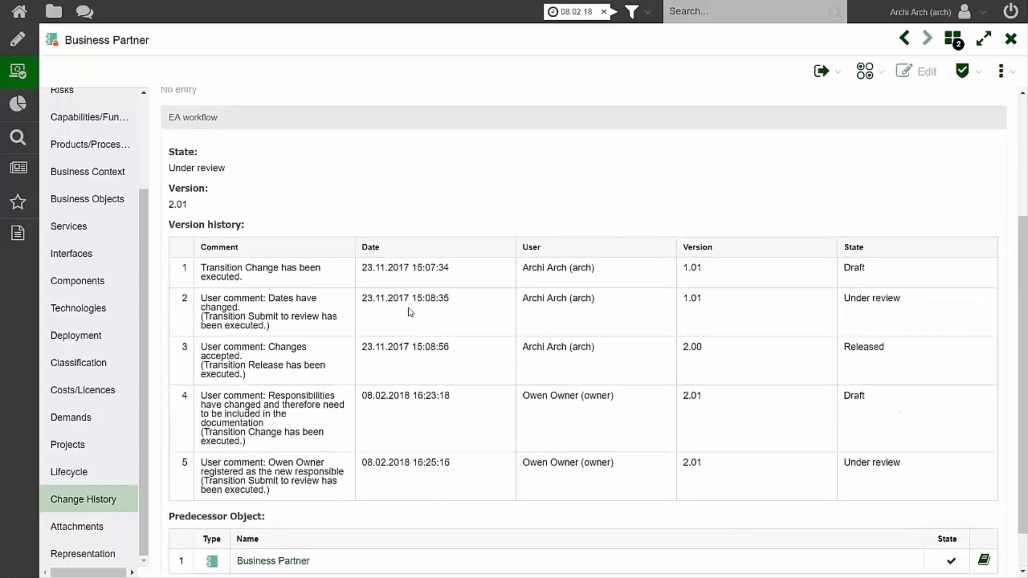
Examine the predecessor object and the version history of the Business Partner application under review.
scroll(407, 268, "down", 1)
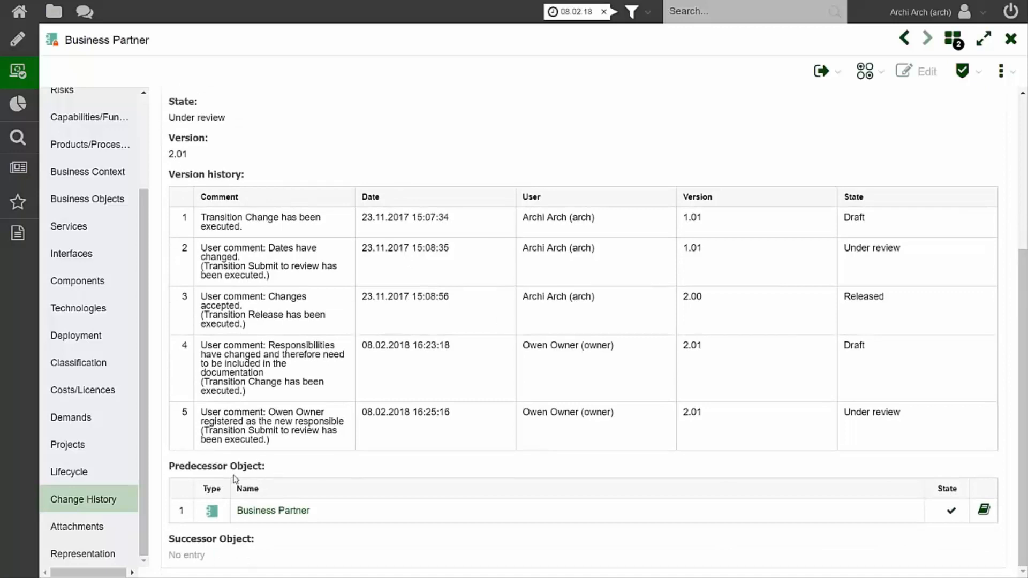
mouse_move(236, 472)
mouse_move(179, 129)
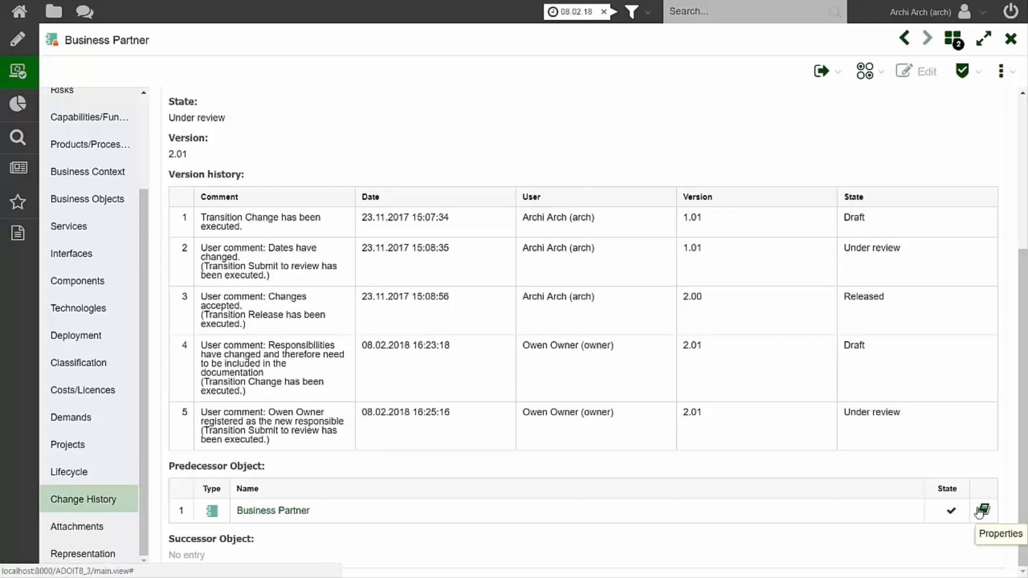
scroll(448, 399, "up", 3)
scroll(448, 400, "up", 2)
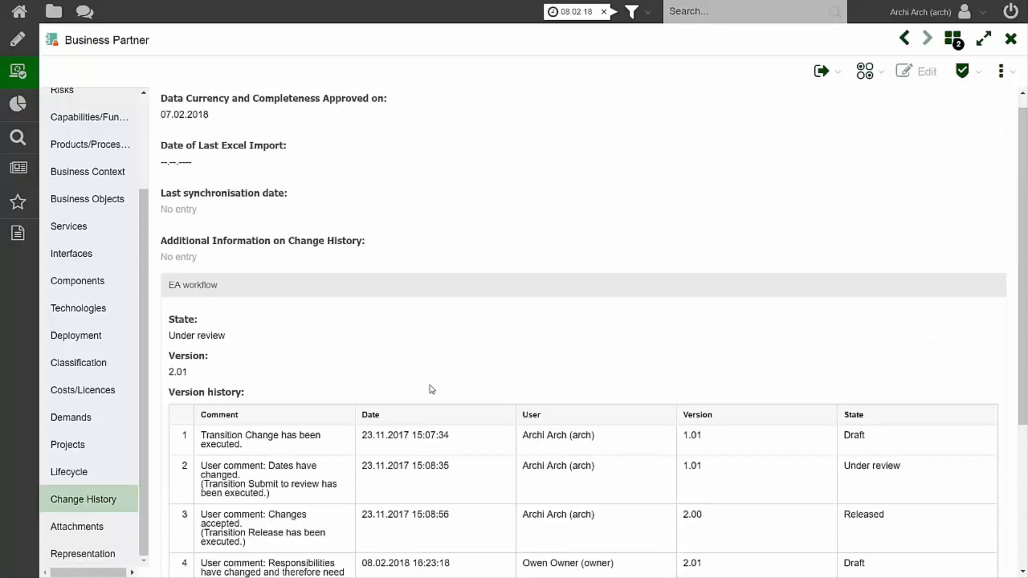
scroll(427, 386, "down", 2)
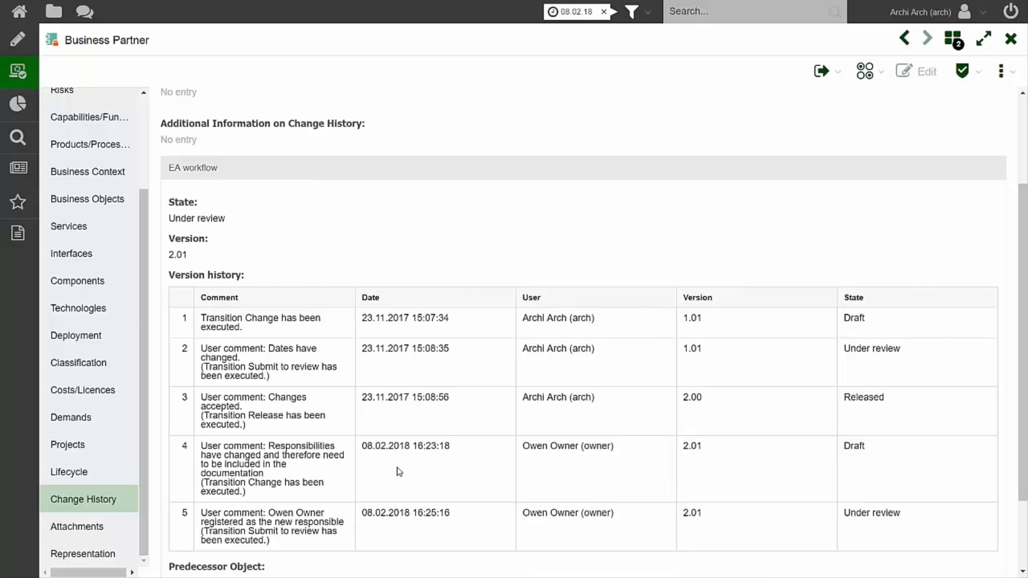
Release the Business Partner application with the comment "Changes are valid and the object will be released" and close the validation results.
left_click(842, 75)
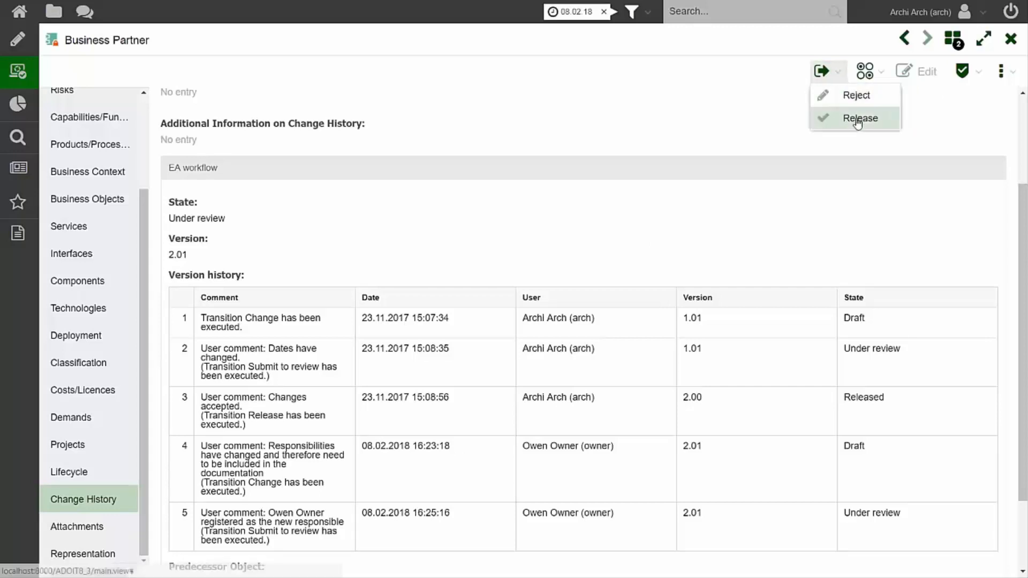
left_click(858, 121)
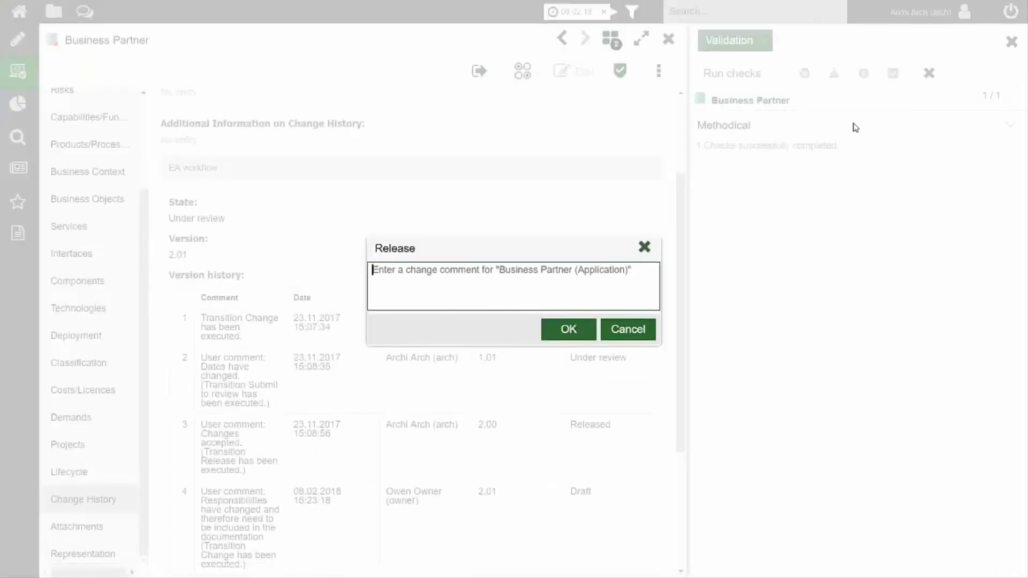
type("Changes are ")
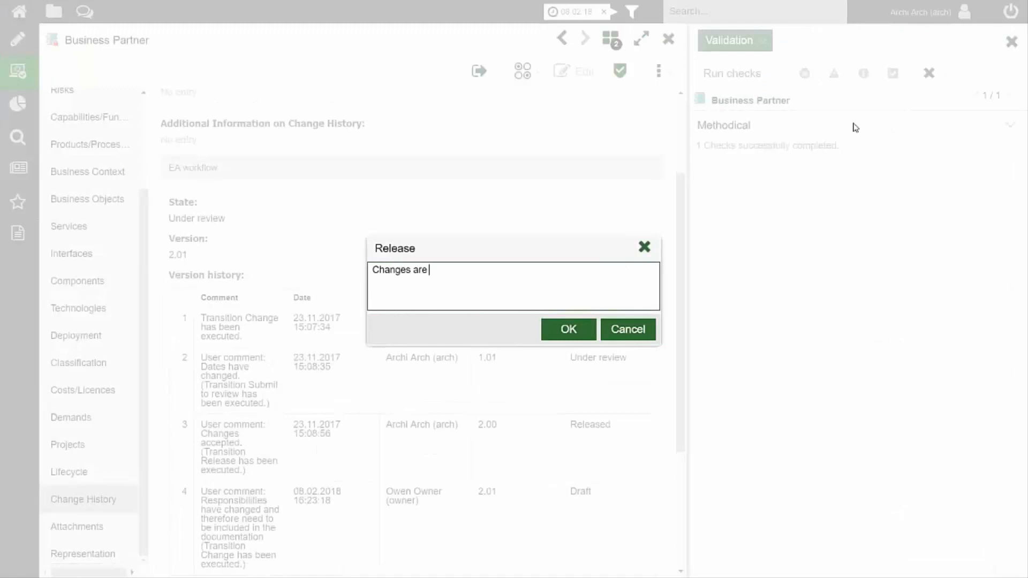
type("valid and the object ")
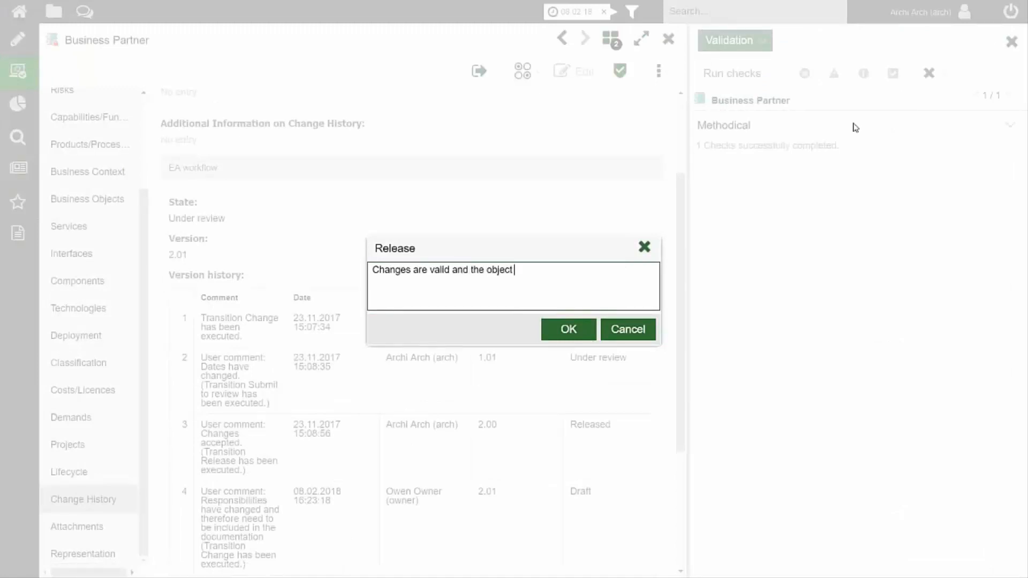
type("will be released")
left_click(569, 328)
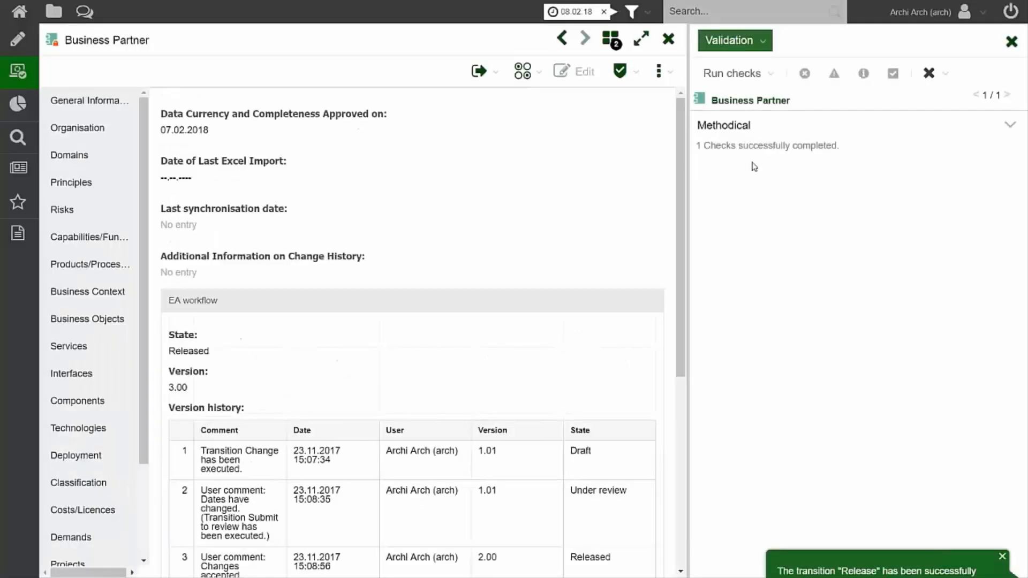
left_click(1011, 43)
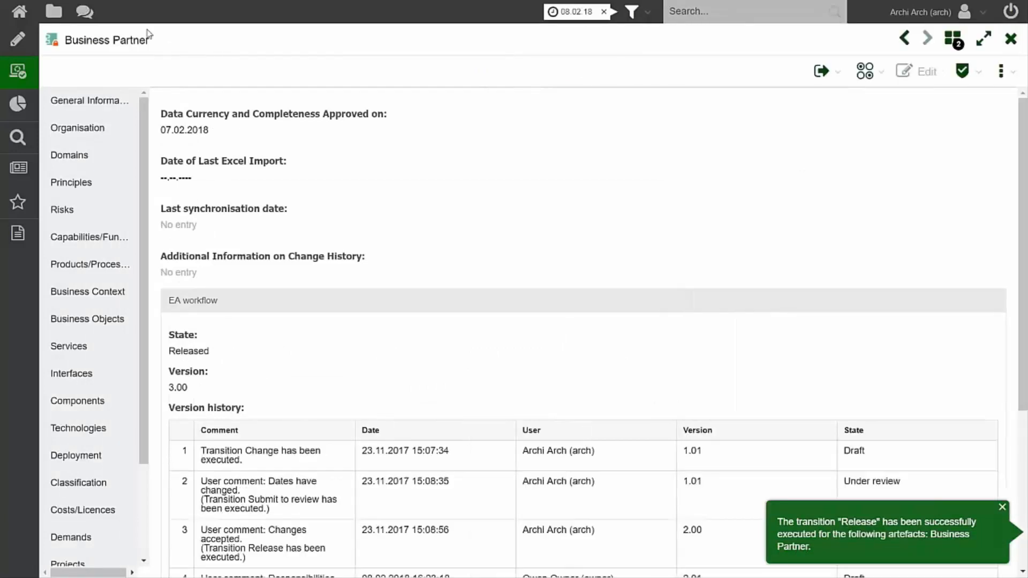
Filter the object catalogue for "business partner" and locate the Business Partner application in the STANDARD Business Partner folder.
left_click(54, 12)
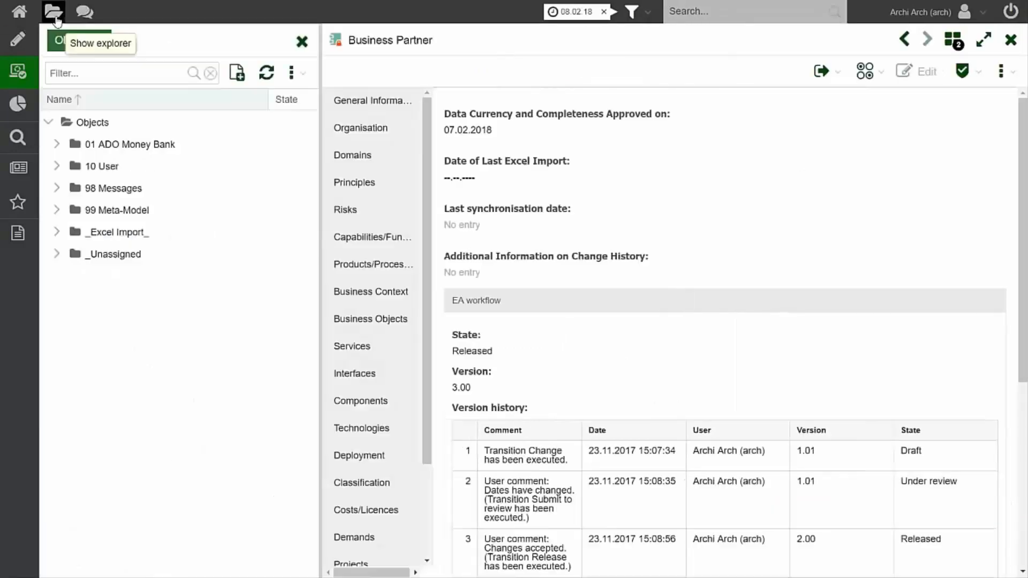
left_click(78, 74)
type("busine")
type("ss partner")
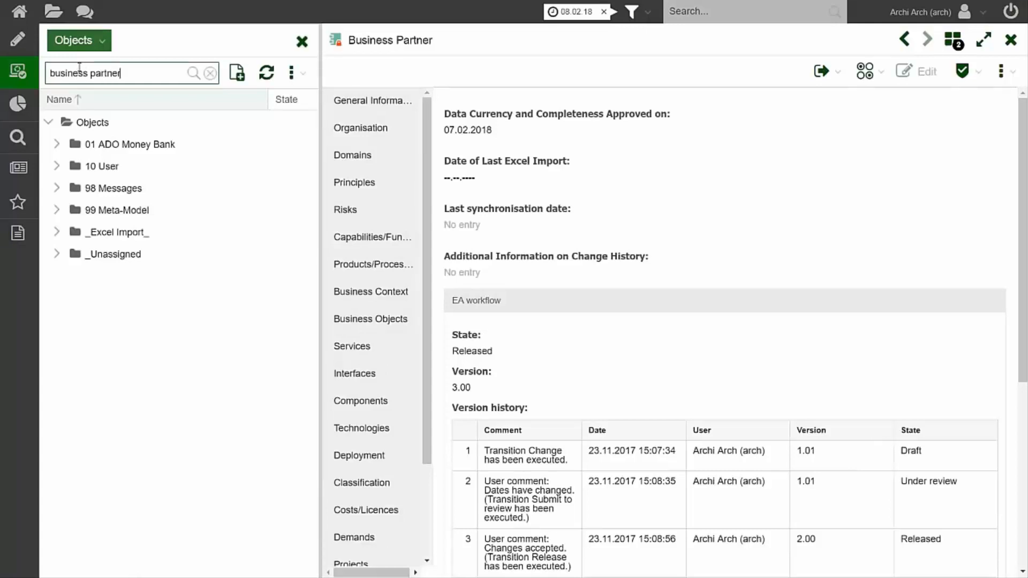
key("Return")
right_click(116, 345)
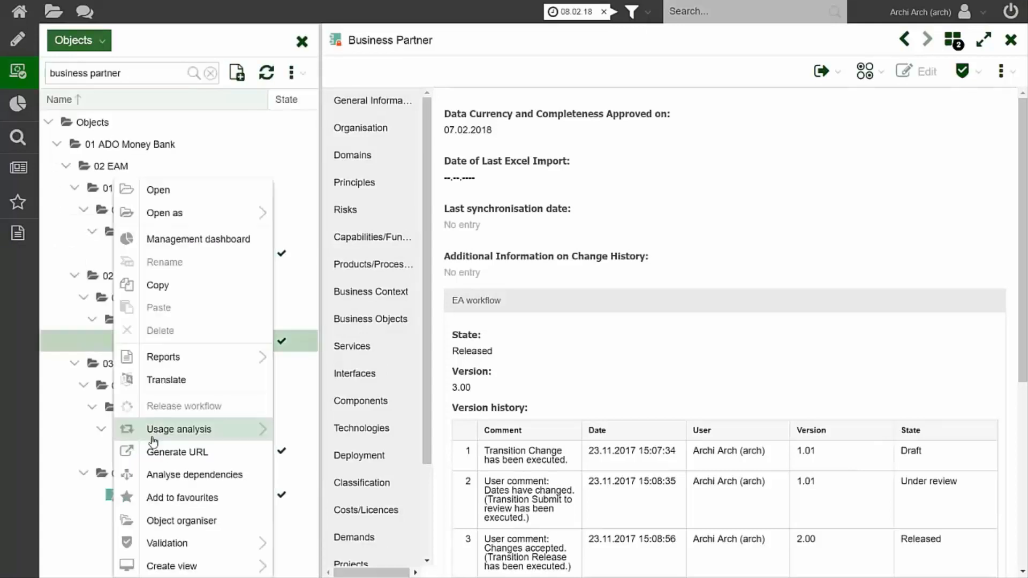
left_click(296, 459)
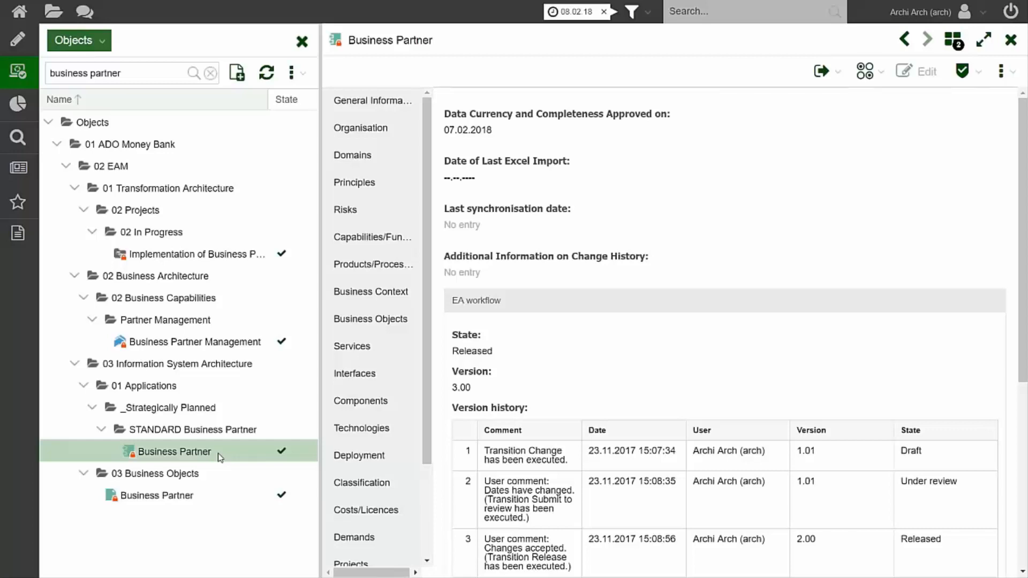
Review the state, version, version history and predecessor entry of the released Business Partner application.
scroll(474, 300, "down", 2)
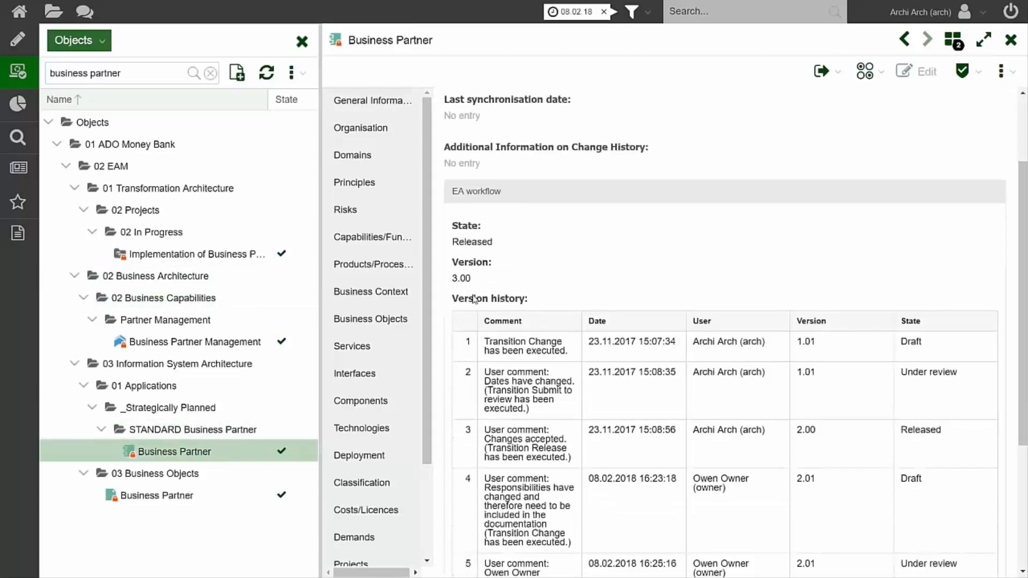
scroll(474, 300, "down", 2)
scroll(465, 273, "up", 2)
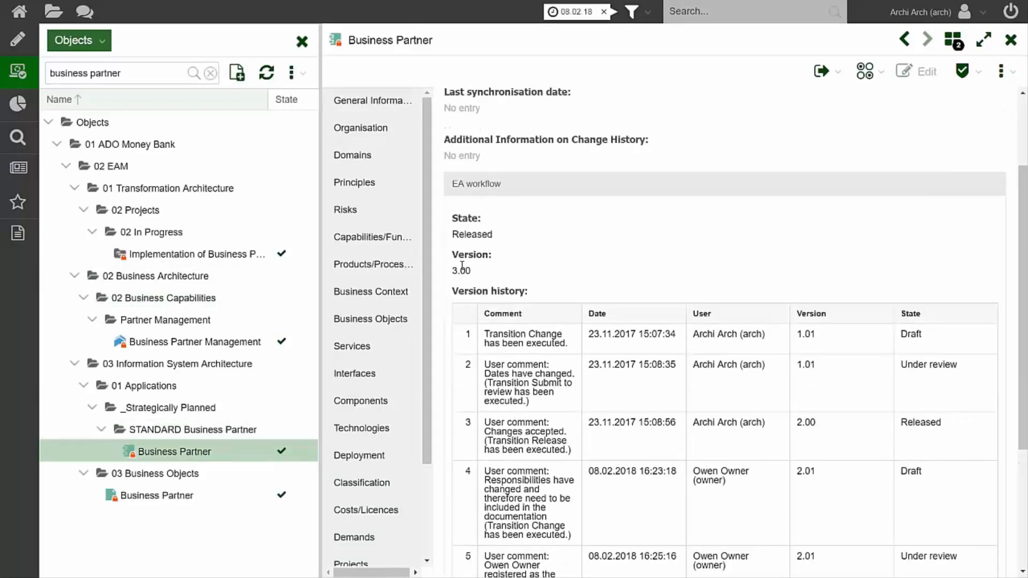
scroll(462, 266, "down", 4)
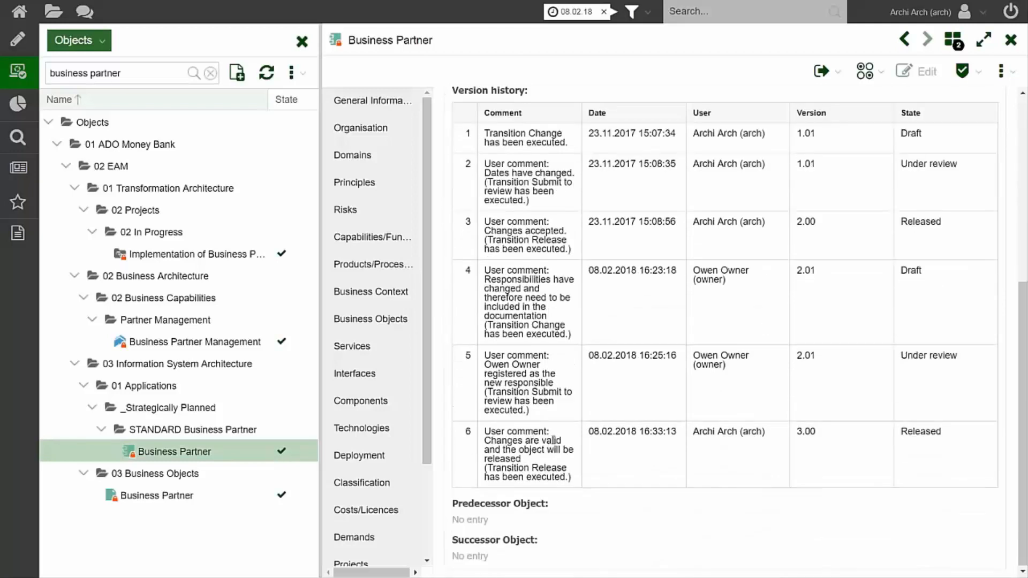
mouse_move(512, 500)
Return to Control & Release without the object explorer and reveal the release actions for Partner System (PAS).
left_click(24, 79)
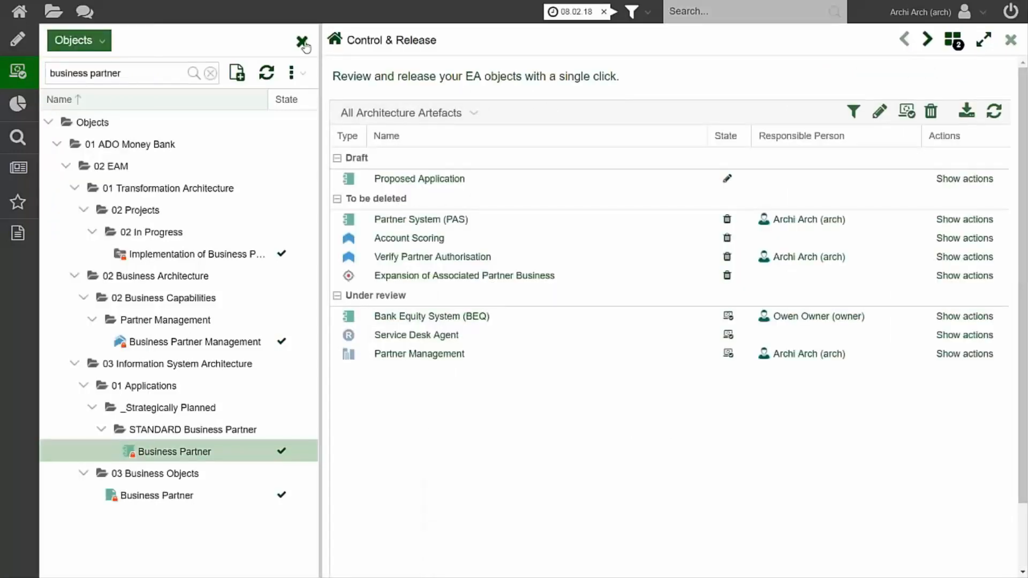
left_click(301, 41)
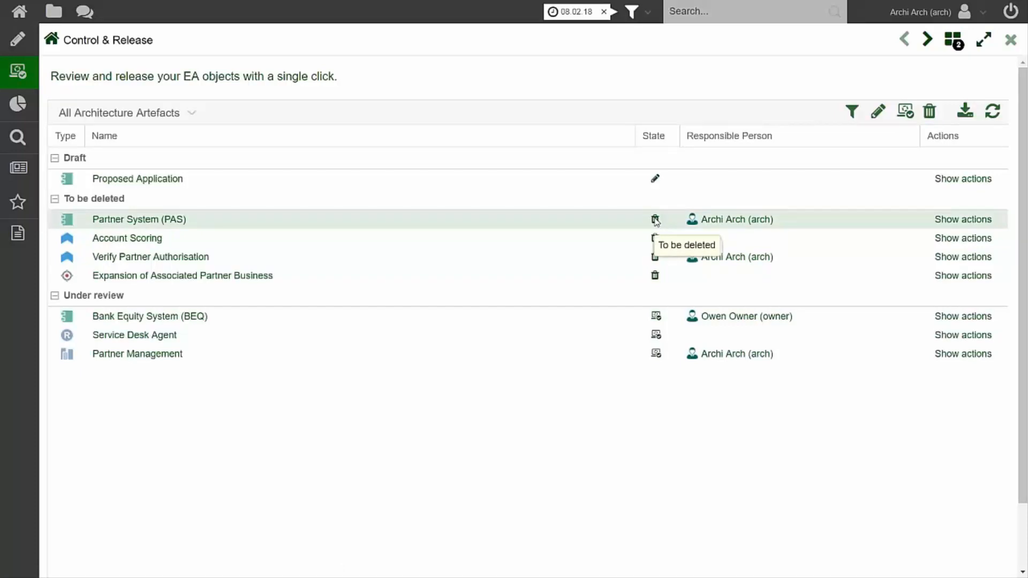
left_click(981, 222)
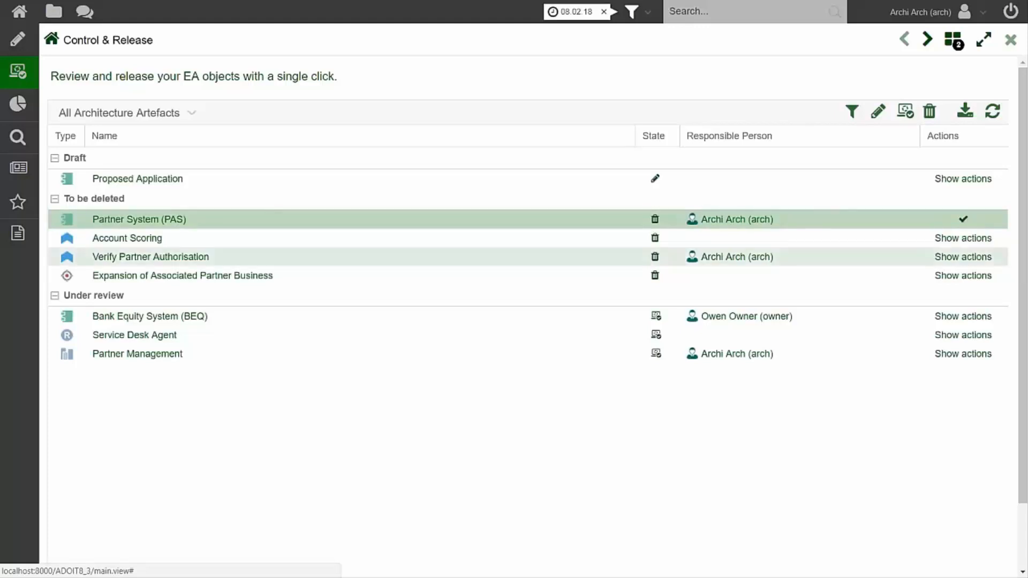
Locate Partner System (PAS) in the object explorer and inspect the commands available for it, including Delete.
right_click(140, 219)
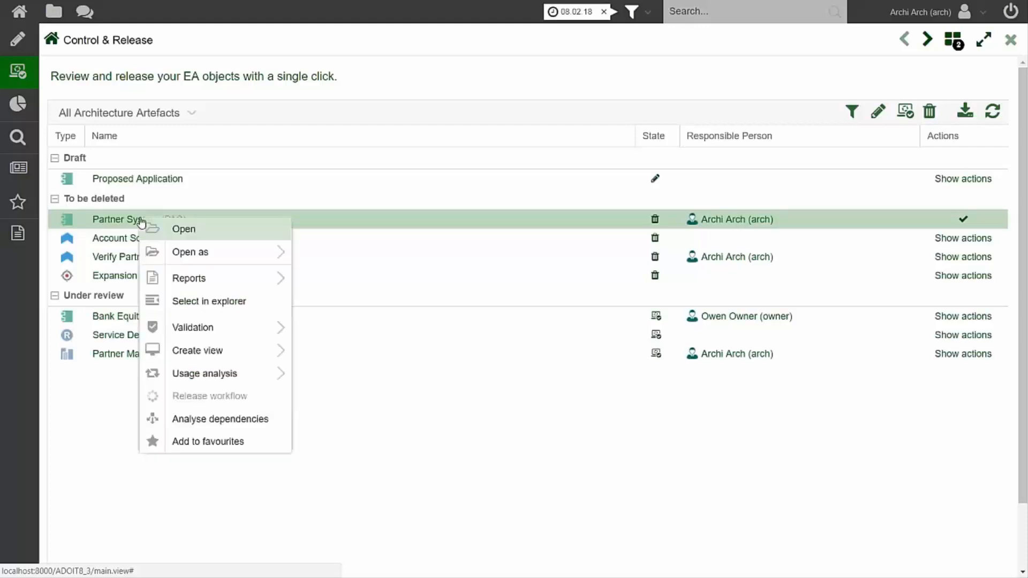
left_click(196, 302)
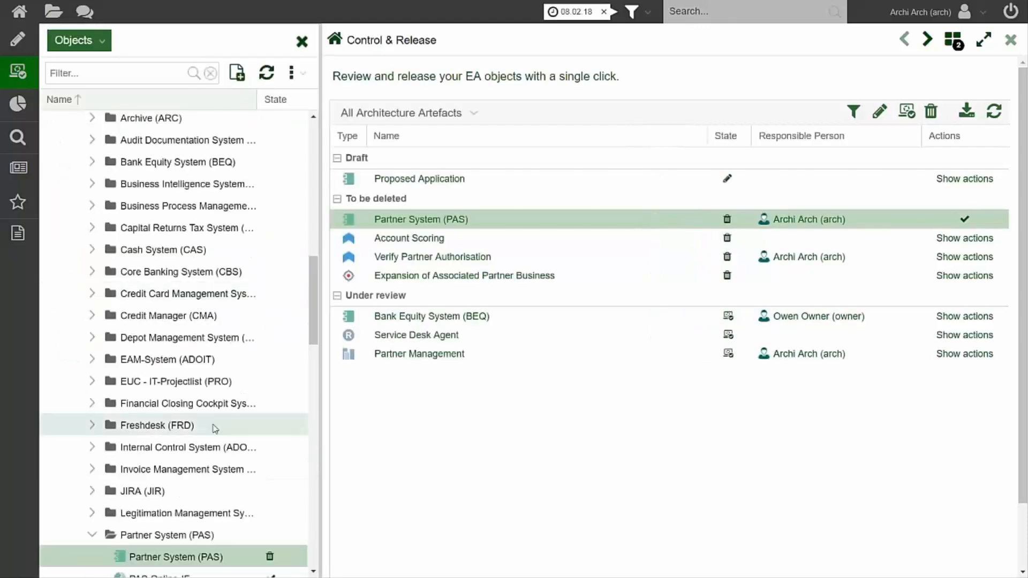
right_click(188, 390)
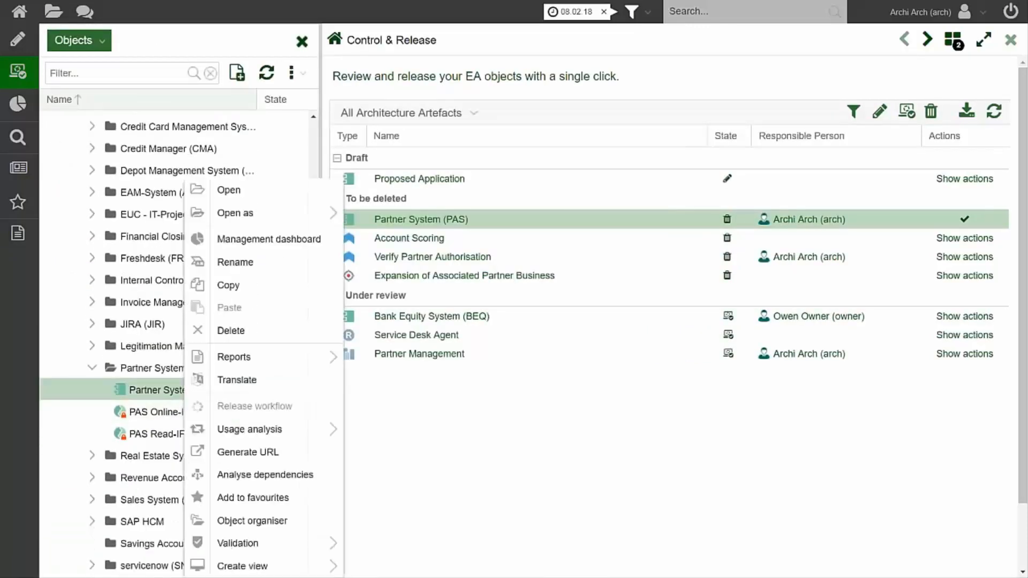
mouse_move(192, 396)
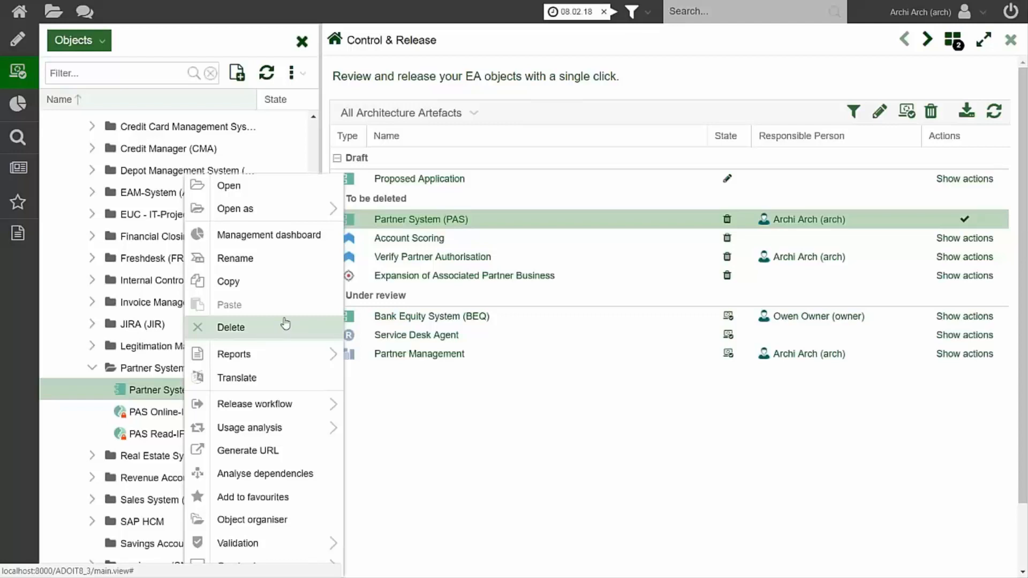
left_click(469, 417)
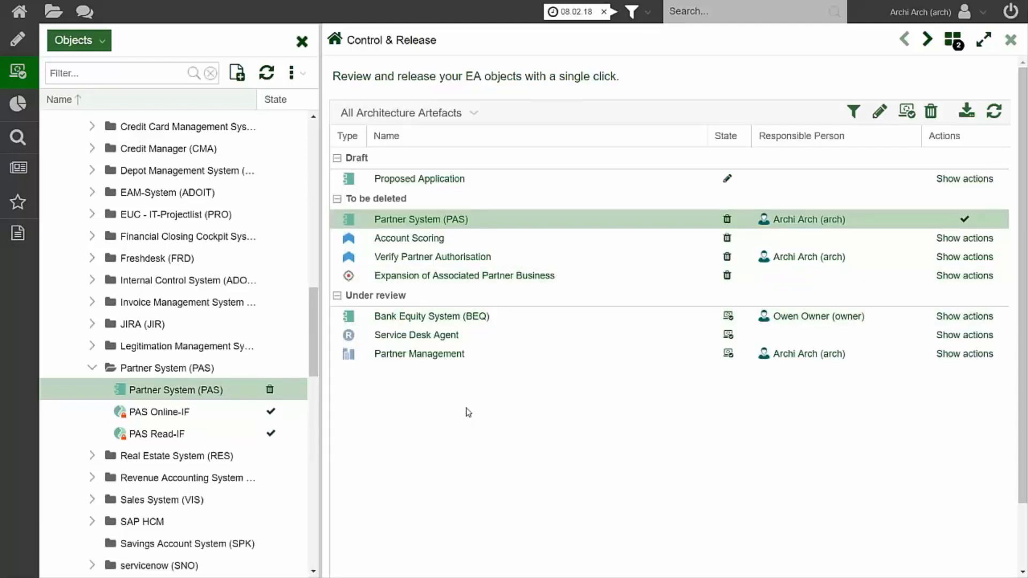
From Design & Document, execute the Set end of life date transition for Cash System (CAS) with decommission date 31.05.2018.
left_click(16, 44)
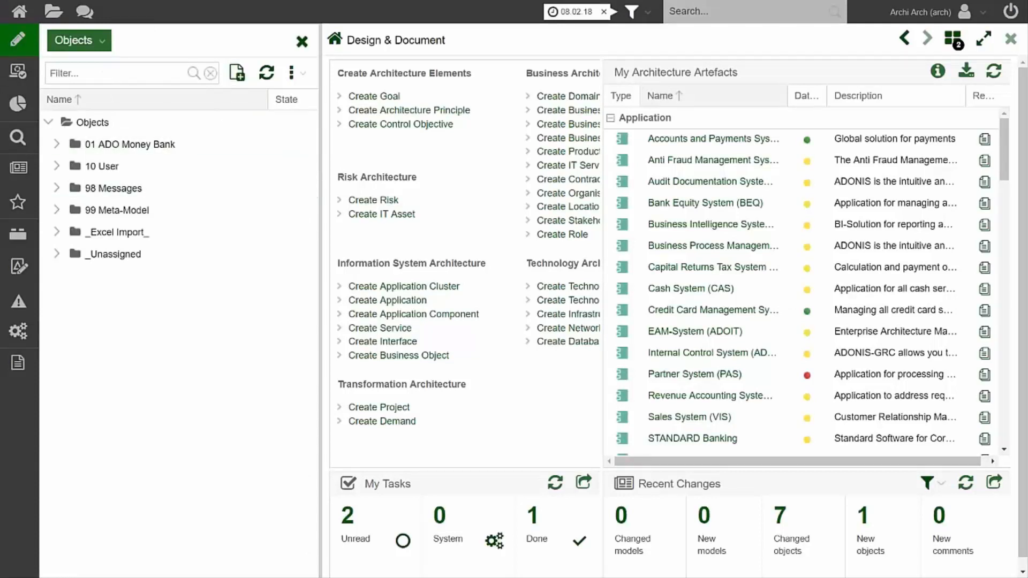
left_click(302, 42)
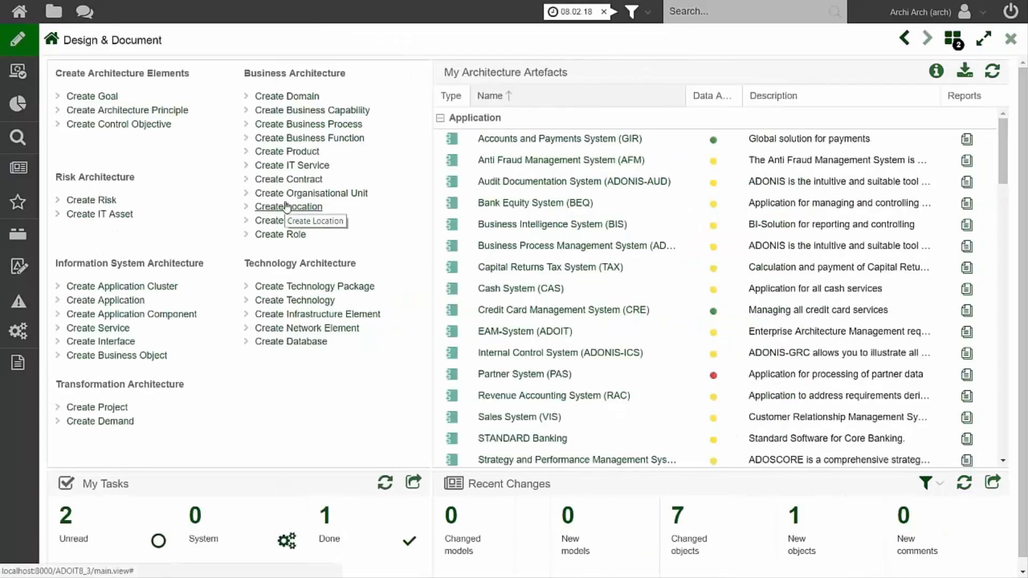
scroll(522, 219, "down", 1)
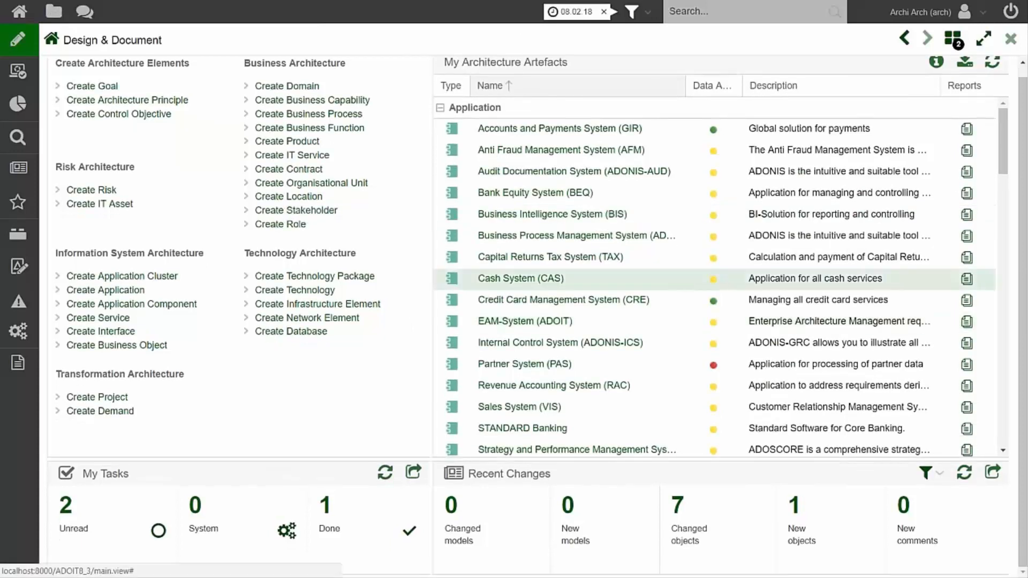
right_click(513, 280)
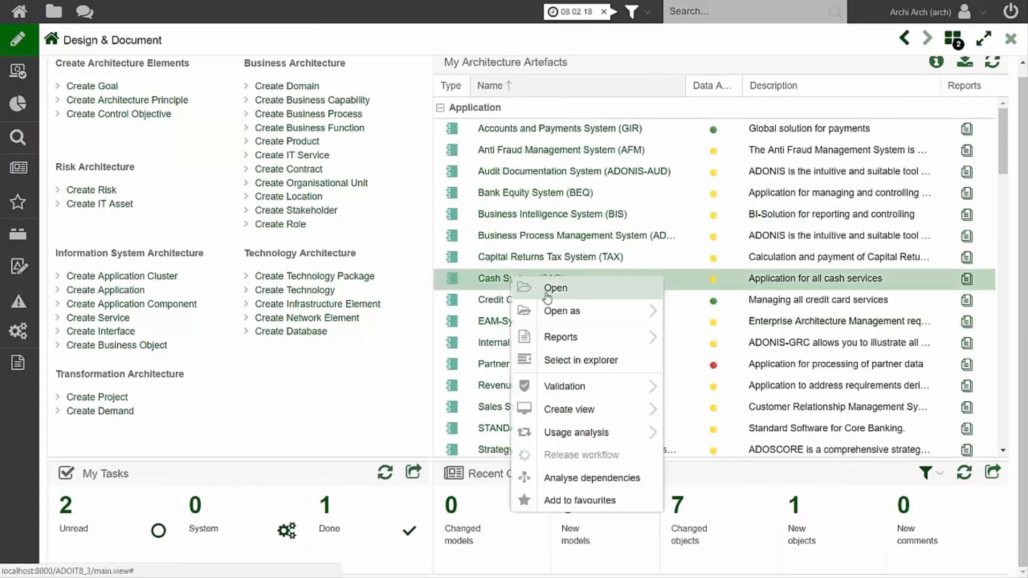
mouse_move(614, 457)
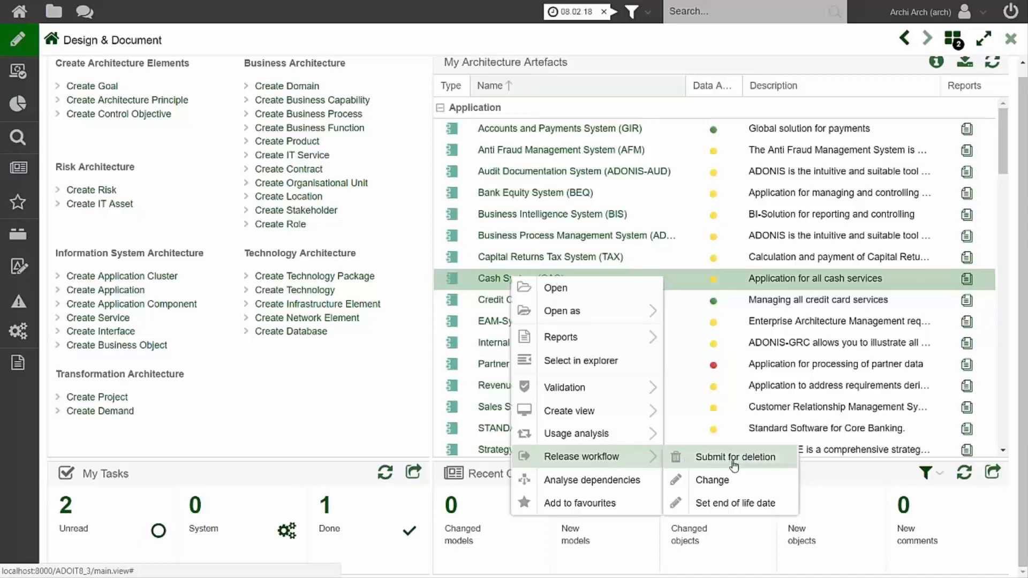
left_click(733, 507)
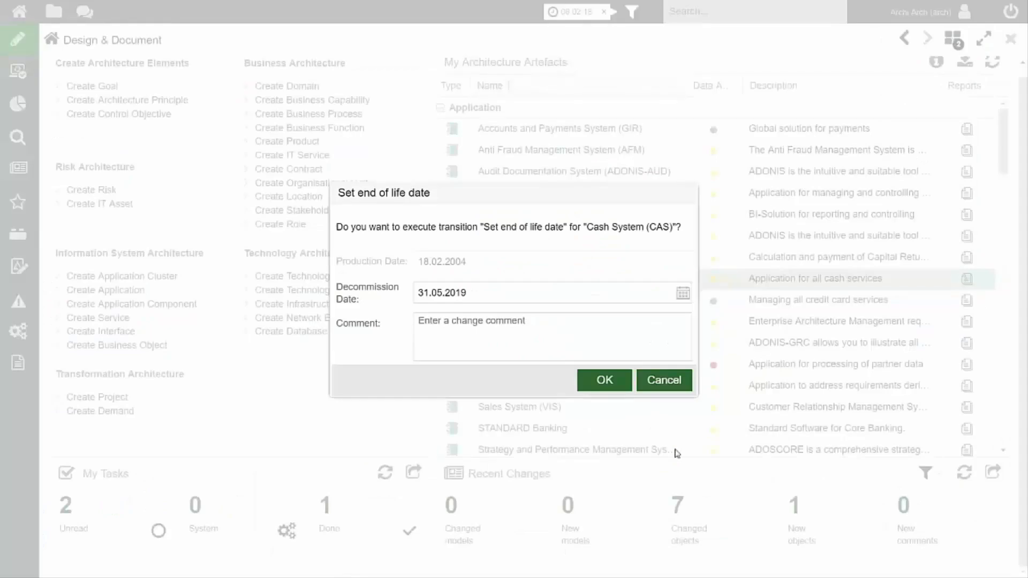
left_click(517, 296)
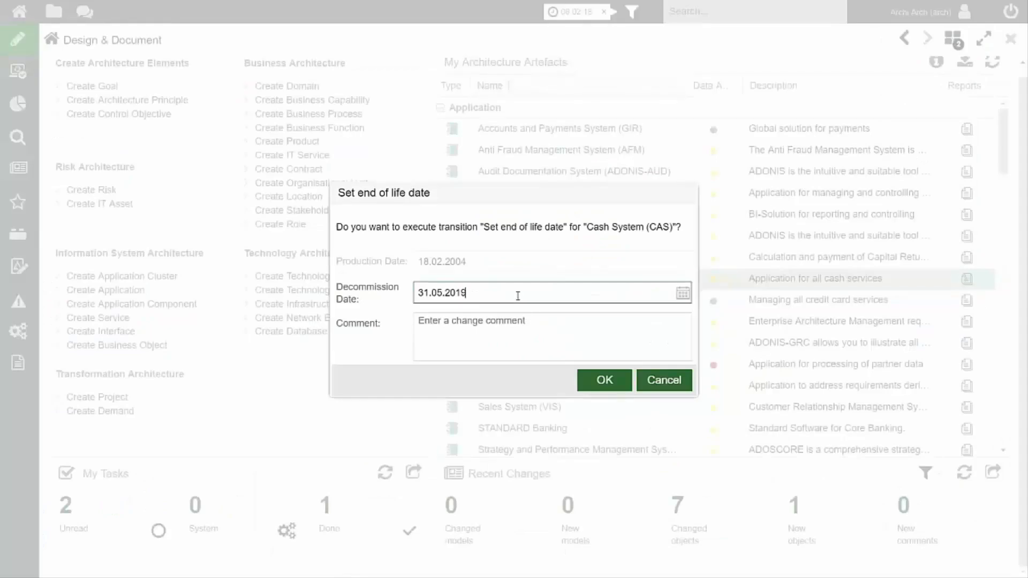
key("BackSpace")
type("8")
key("Tab")
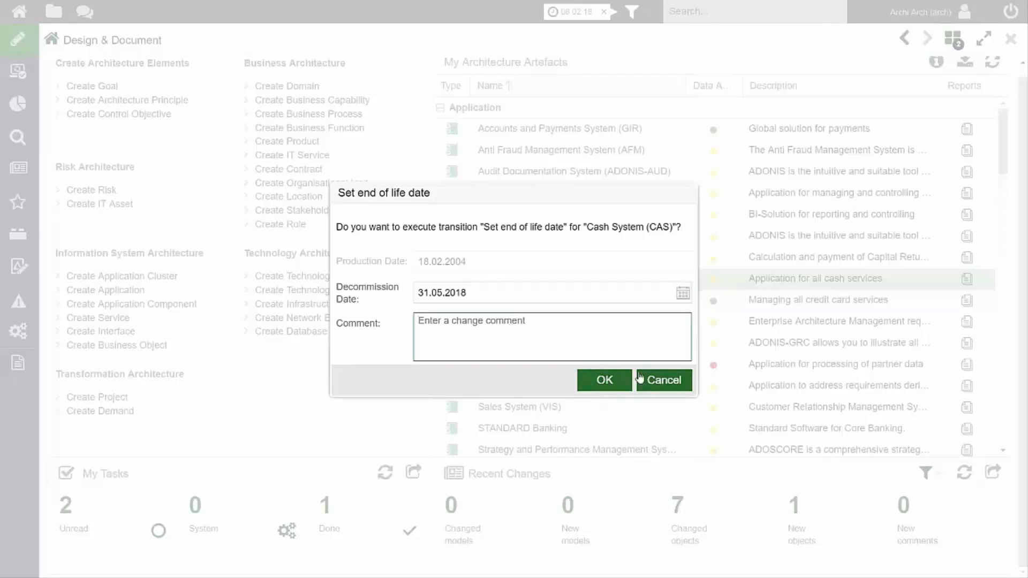
left_click(604, 381)
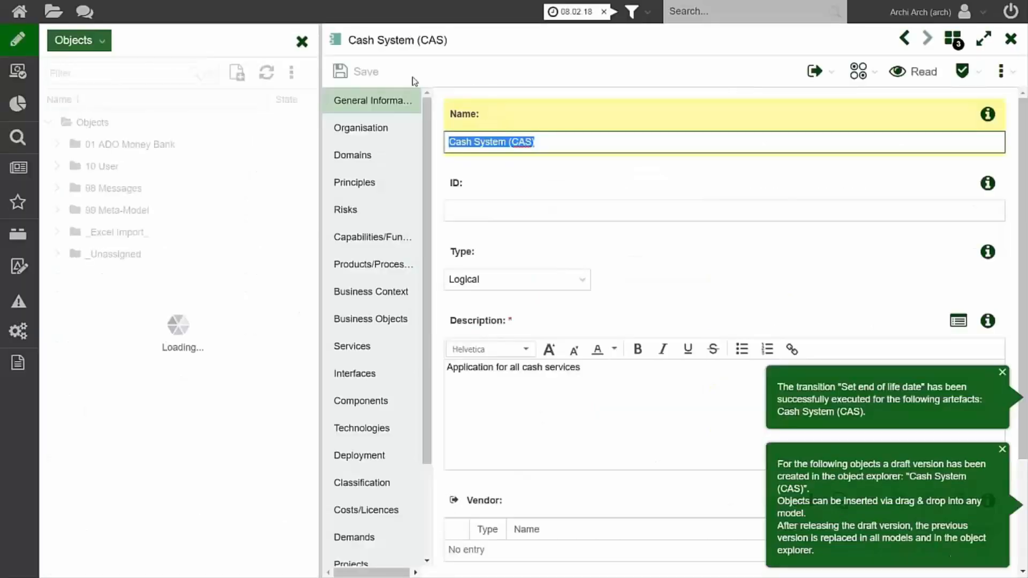
Submit the Cash System (CAS) draft to review without a change comment, with the object explorer closed.
left_click(301, 42)
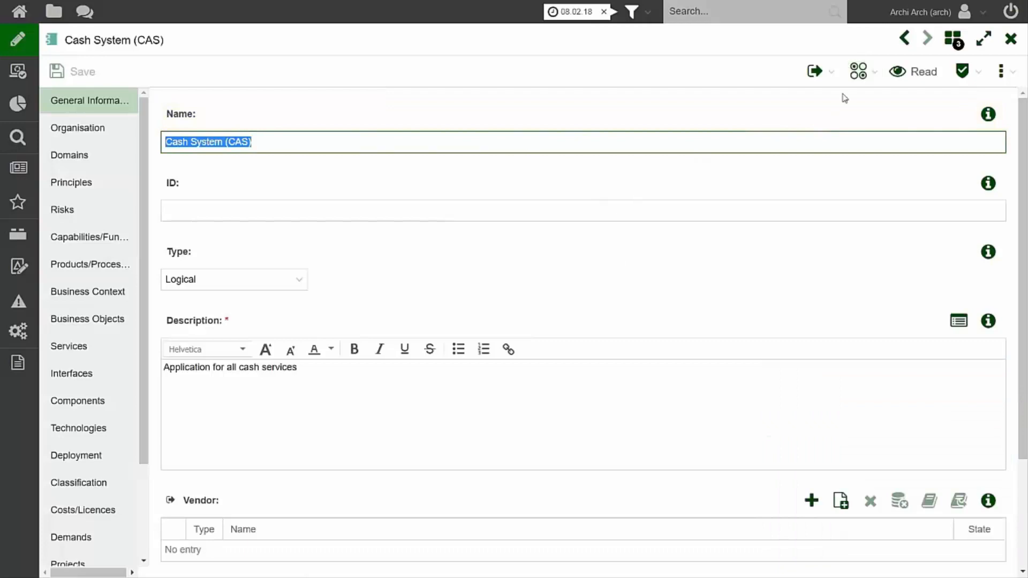
left_click(832, 75)
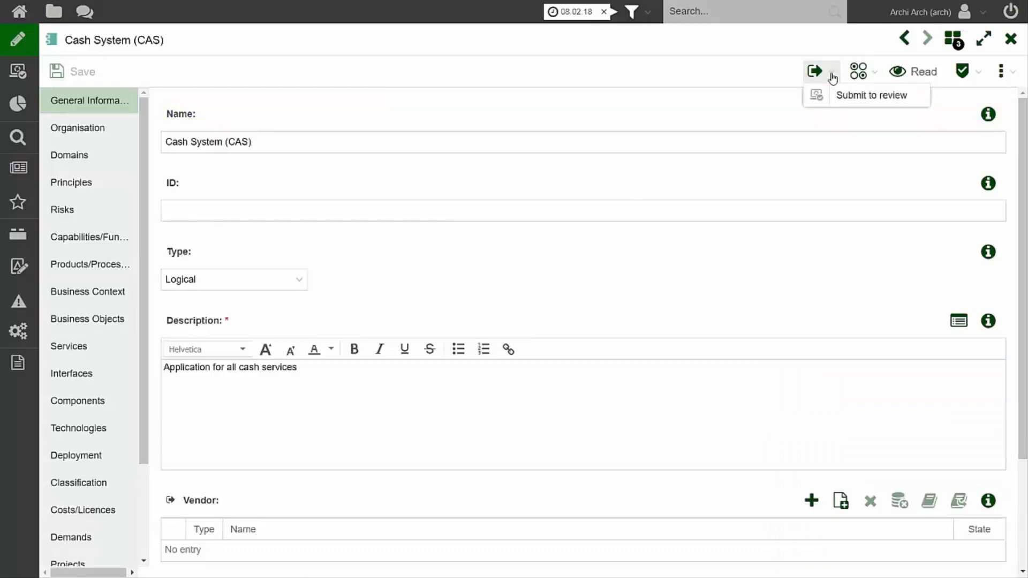
left_click(854, 100)
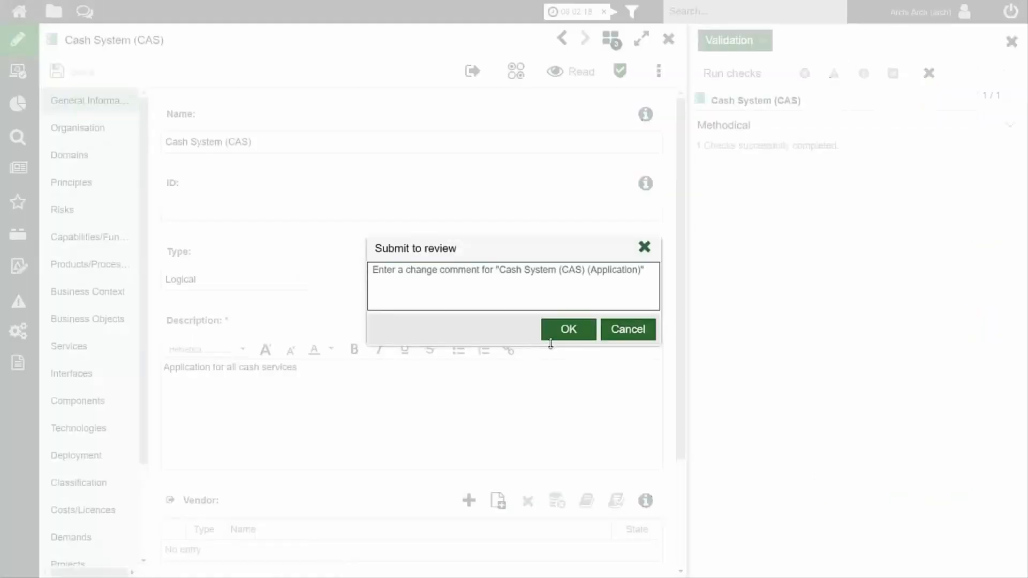
left_click(566, 328)
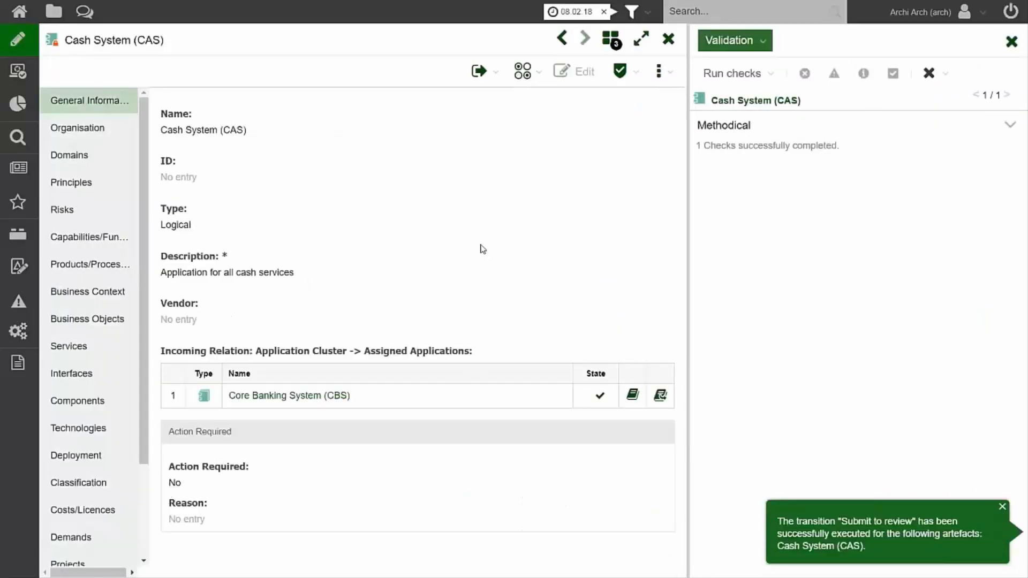
Release Cash System (CAS) without a change comment, close the validation results and switch to the EA-Workflow presentation slide.
left_click(487, 71)
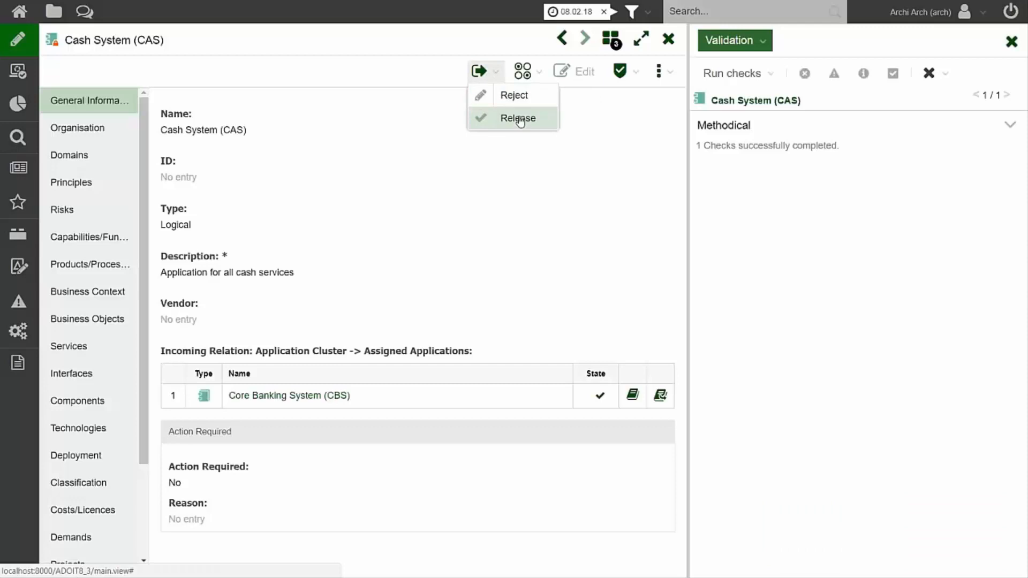
left_click(517, 119)
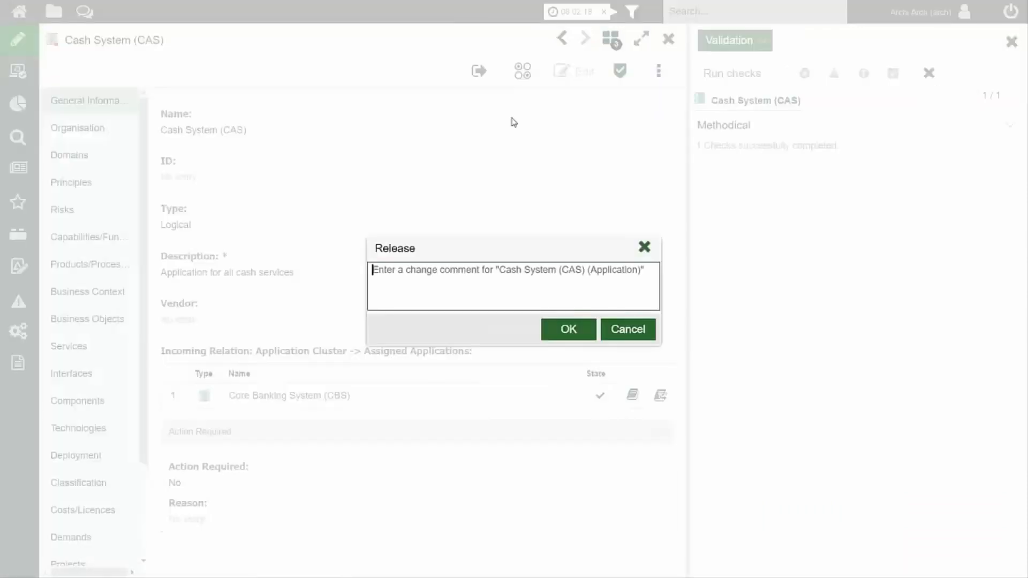
left_click(571, 332)
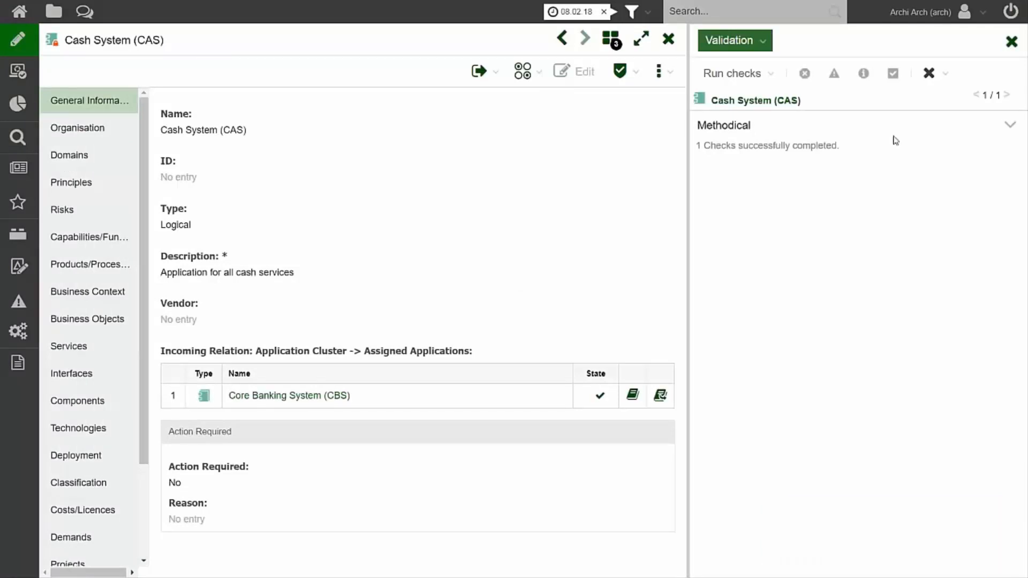
left_click(1011, 42)
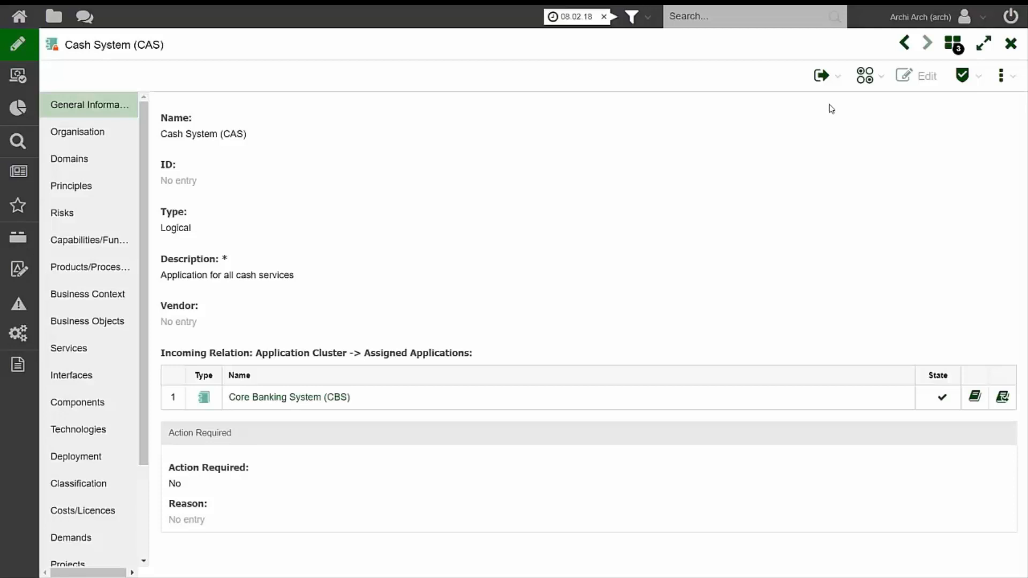
key("alt+Tab")
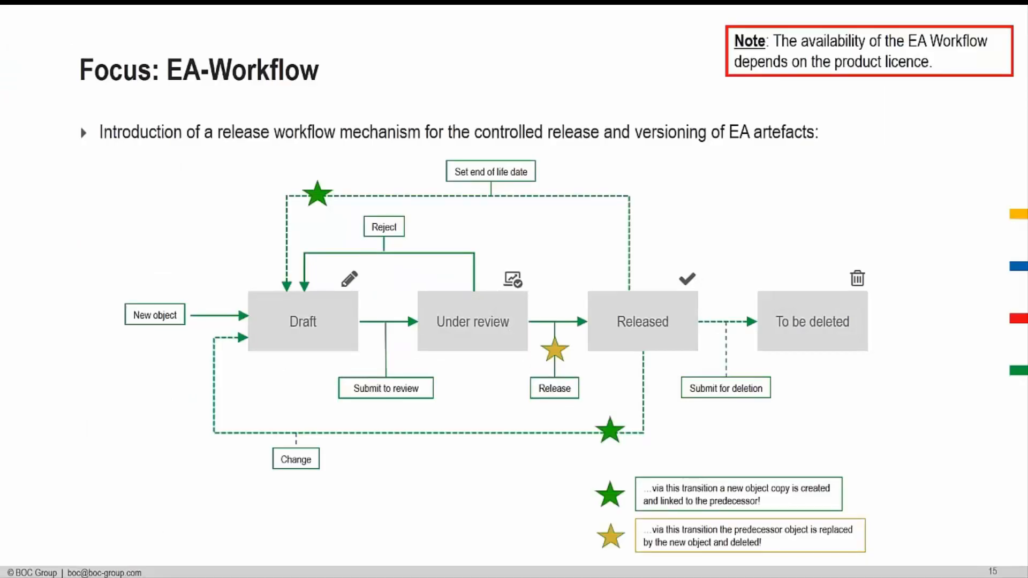
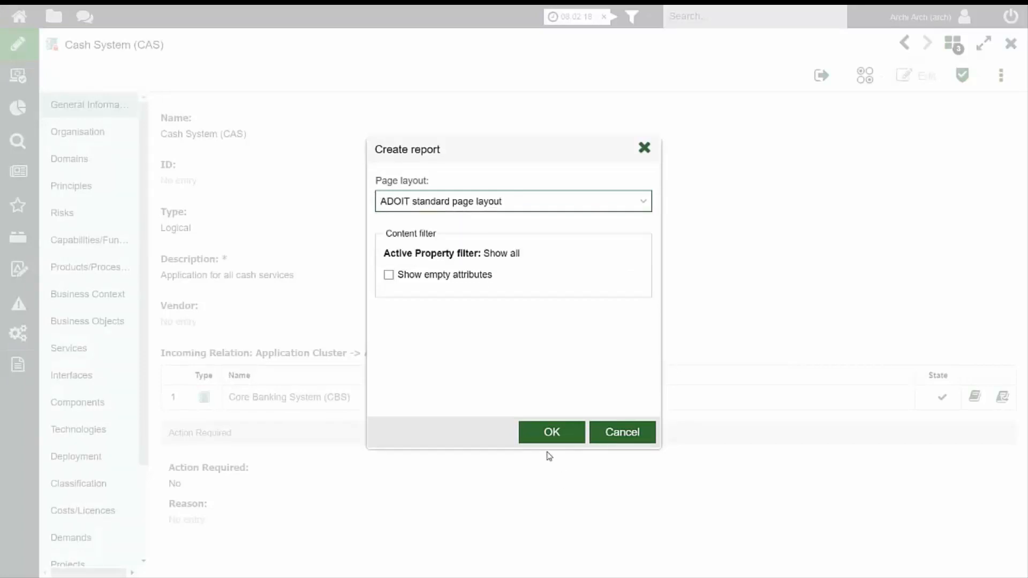
Create the Cash System (CAS) report with the ADOIT standard page layout, excluding empty attributes, and open the generated PDF.
left_click(552, 432)
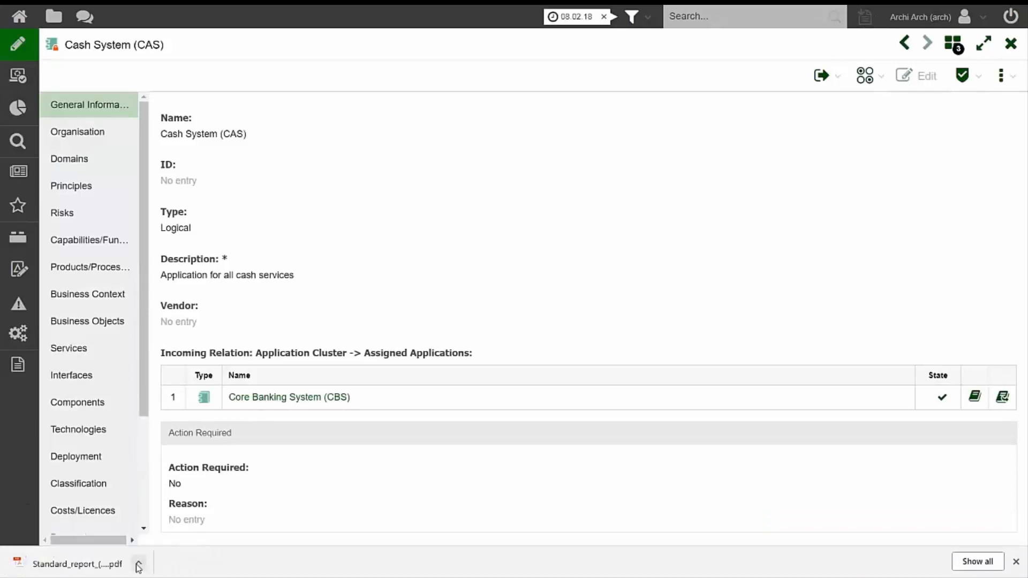
left_click(127, 563)
left_click(172, 484)
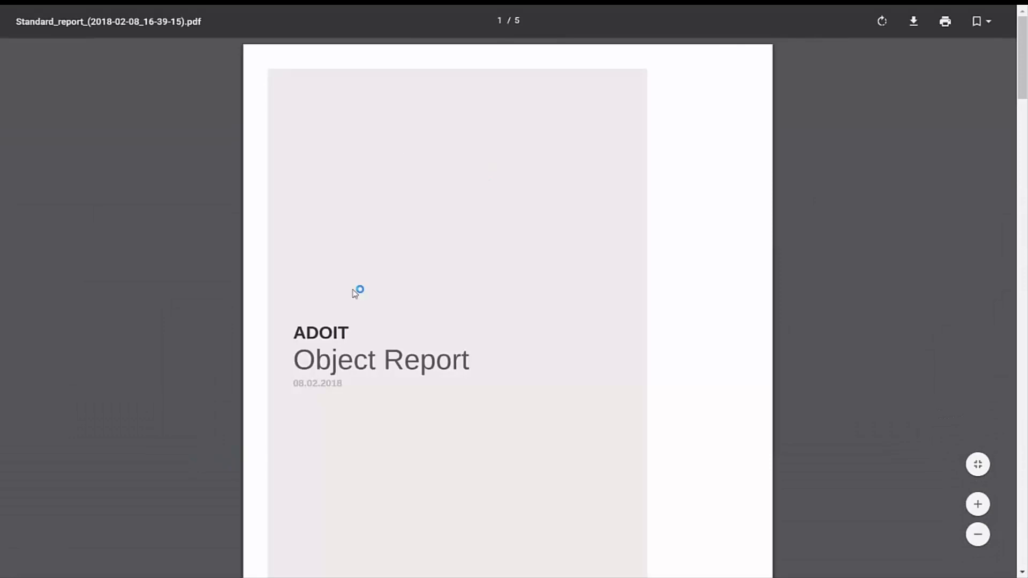
Read through the object report from cover page to the Cash System (CAS) attribute tables, and return to the application's details in ADOIT.
scroll(390, 327, "down", 2)
scroll(390, 333, "down", 5)
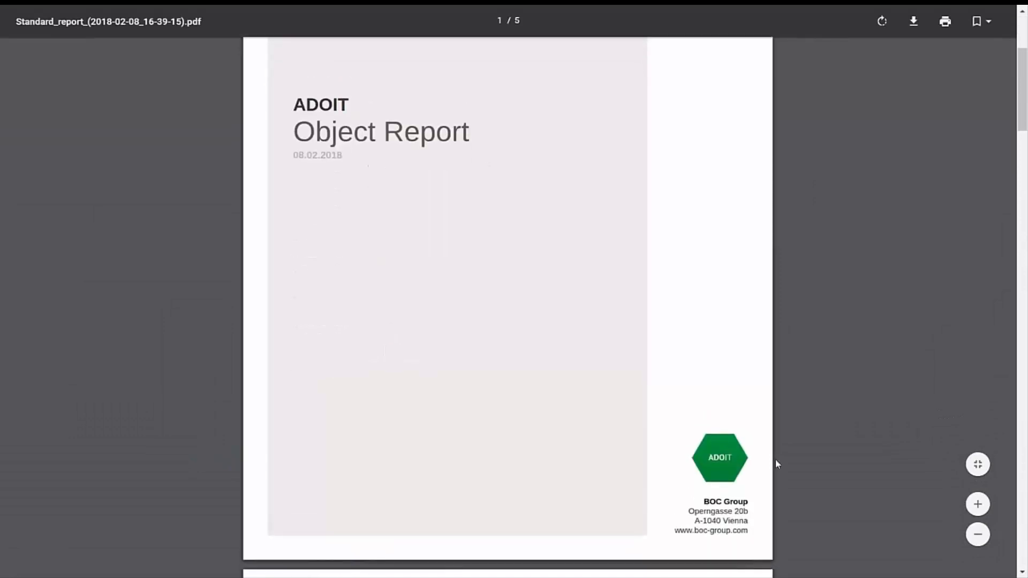
scroll(764, 422, "down", 2)
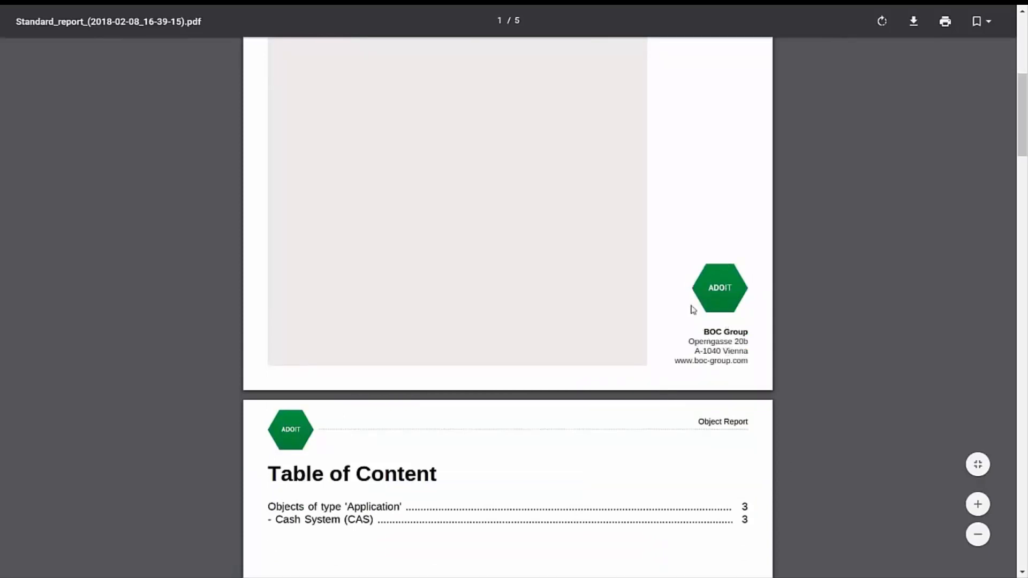
scroll(691, 303, "down", 2)
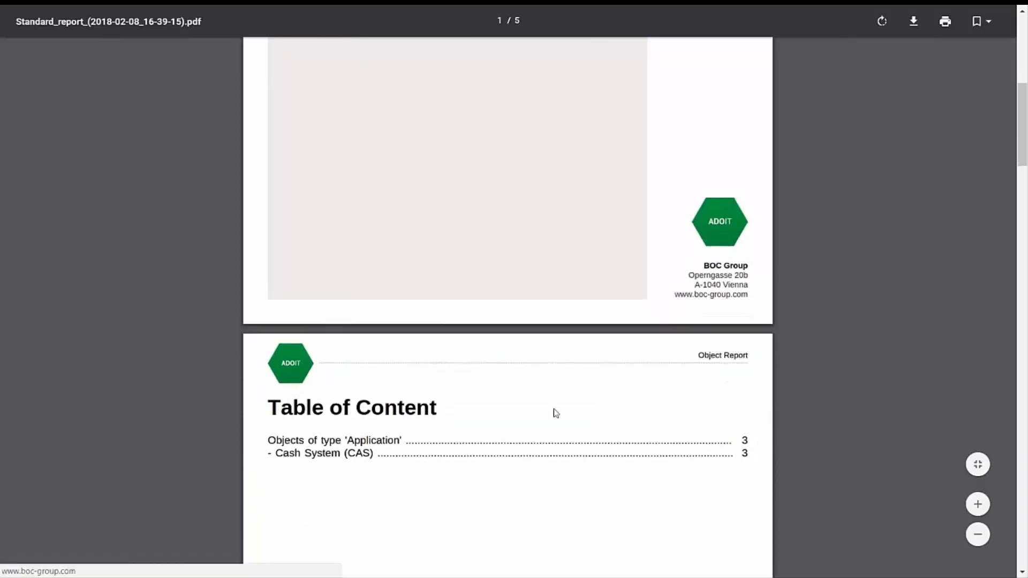
scroll(543, 403, "down", 2)
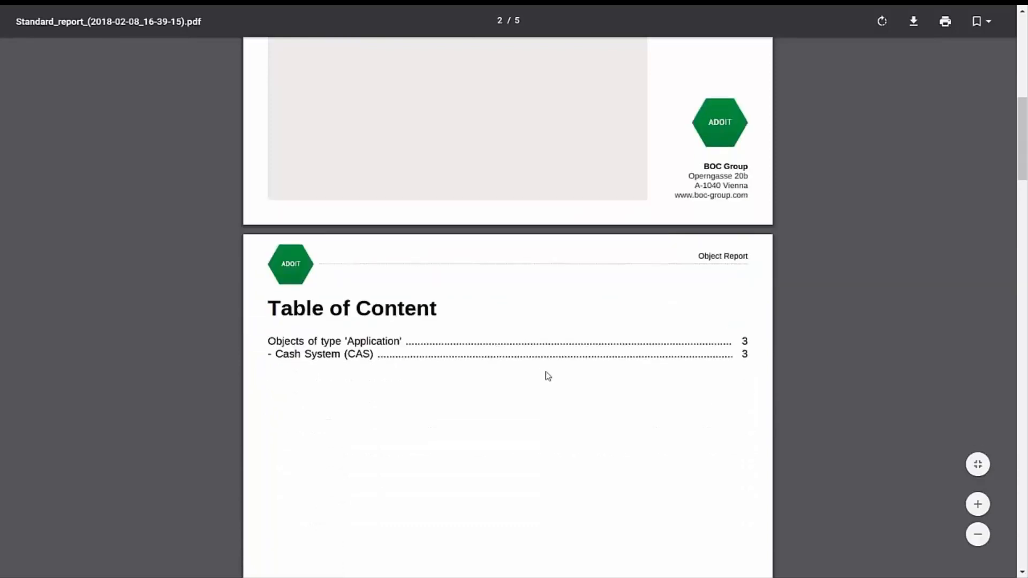
scroll(530, 380, "down", 5)
scroll(528, 382, "down", 3)
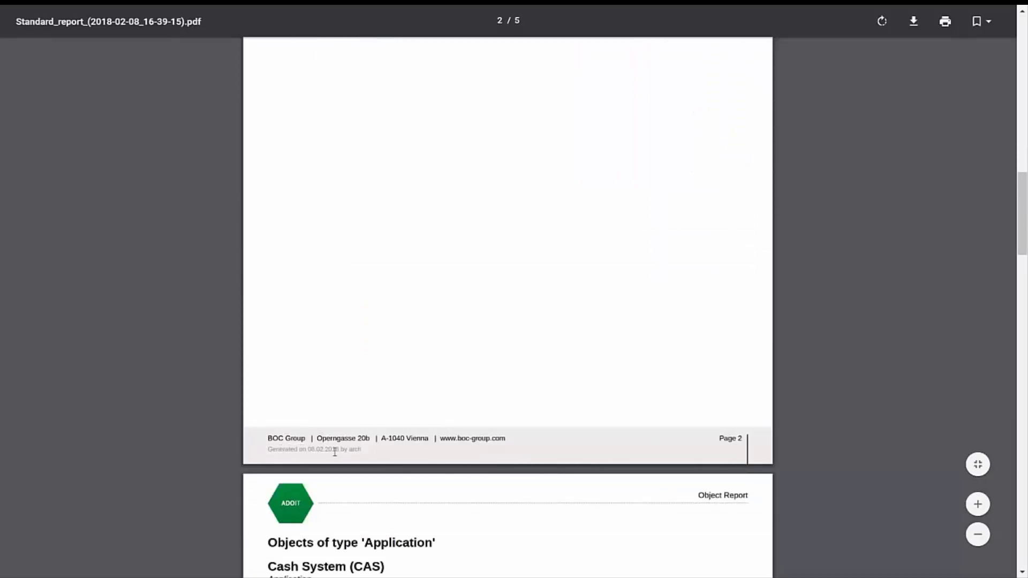
scroll(380, 452, "down", 4)
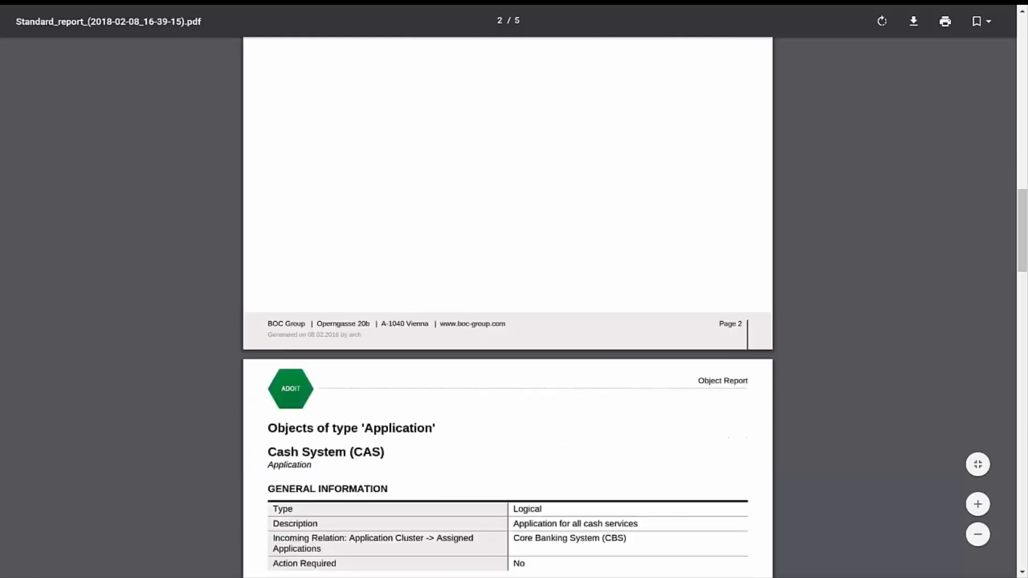
scroll(382, 454, "down", 2)
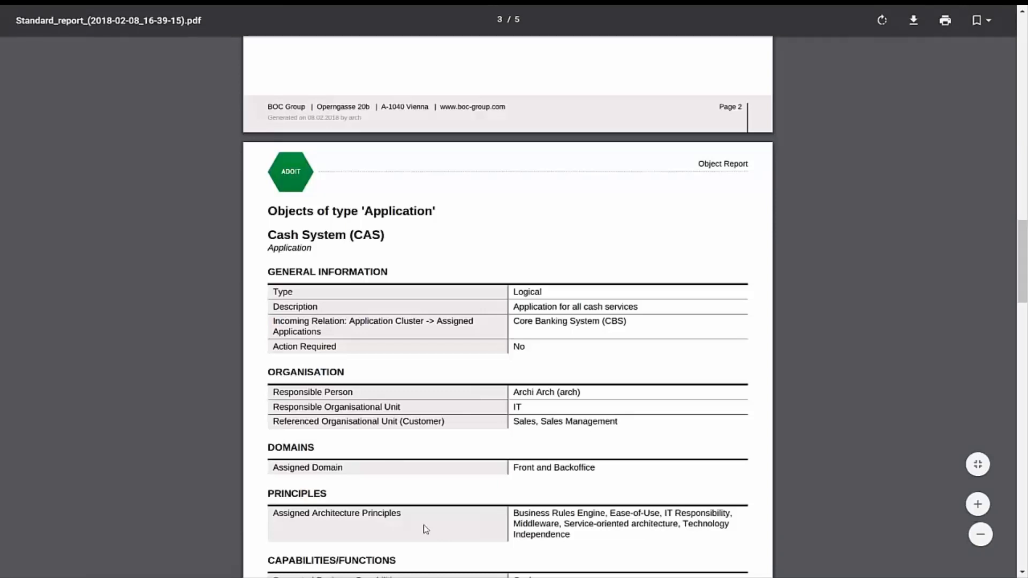
scroll(444, 513, "down", 1)
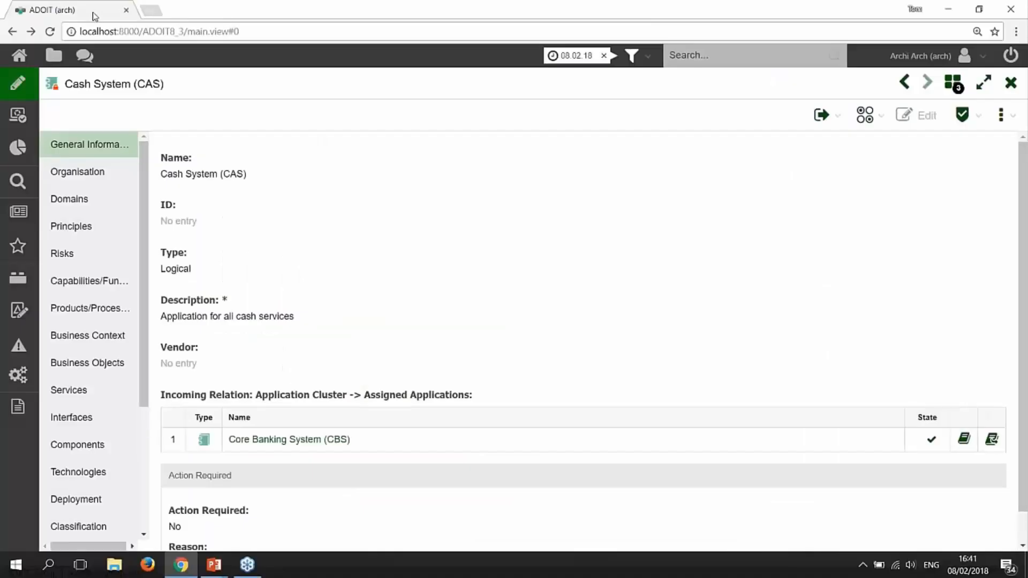
key("F11")
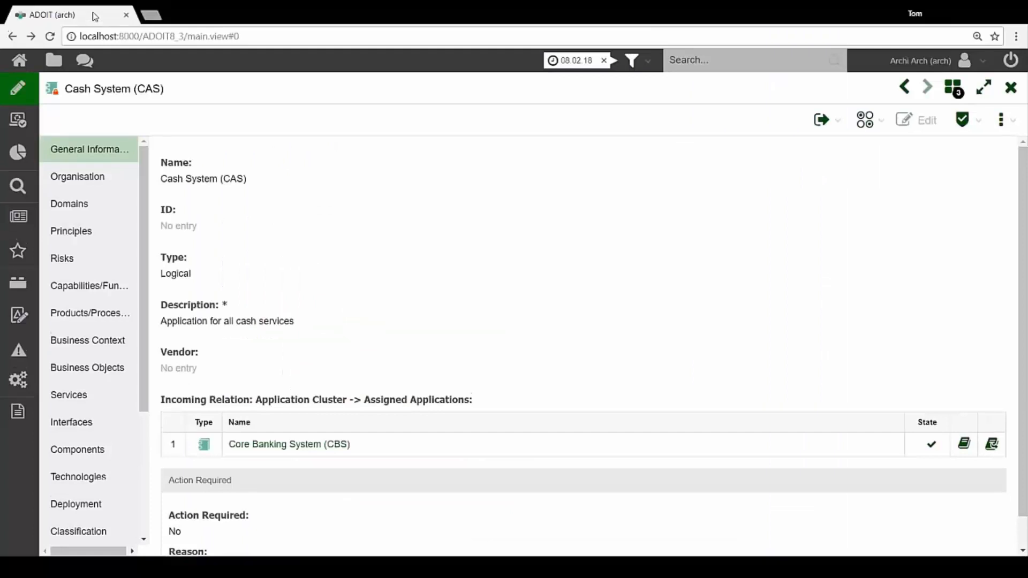
Start a new repository search for "bank".
left_click(20, 140)
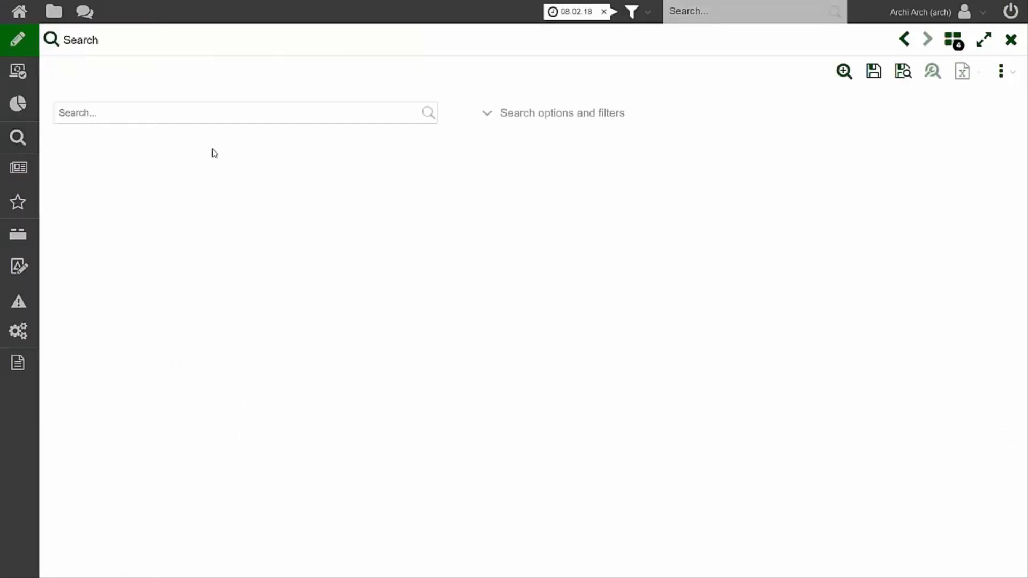
left_click(181, 117)
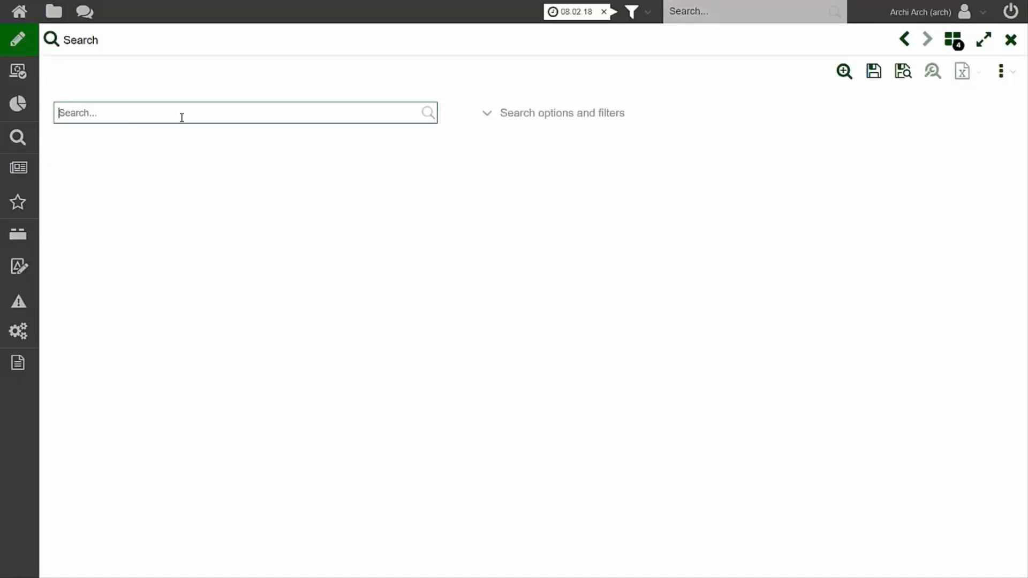
type("bank")
key("Return")
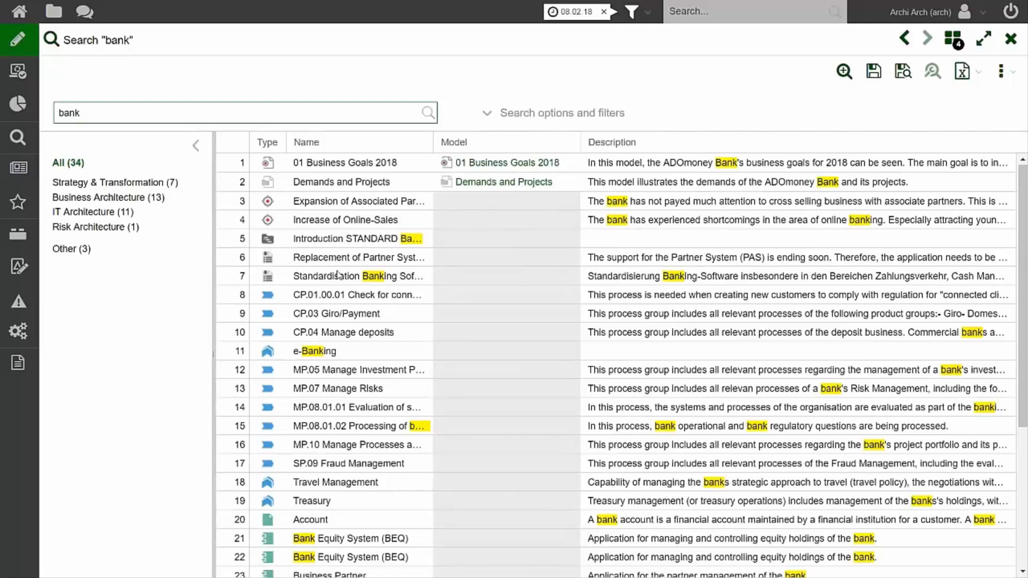
View the details of the project Introduction STANDARD Banking from the search results and close them.
double_click(341, 239)
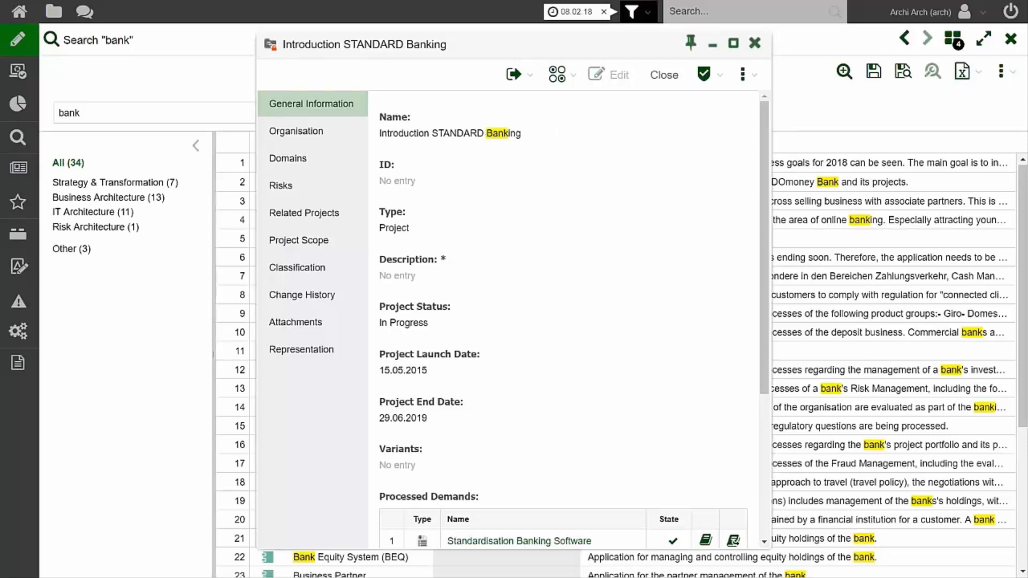
left_click(754, 43)
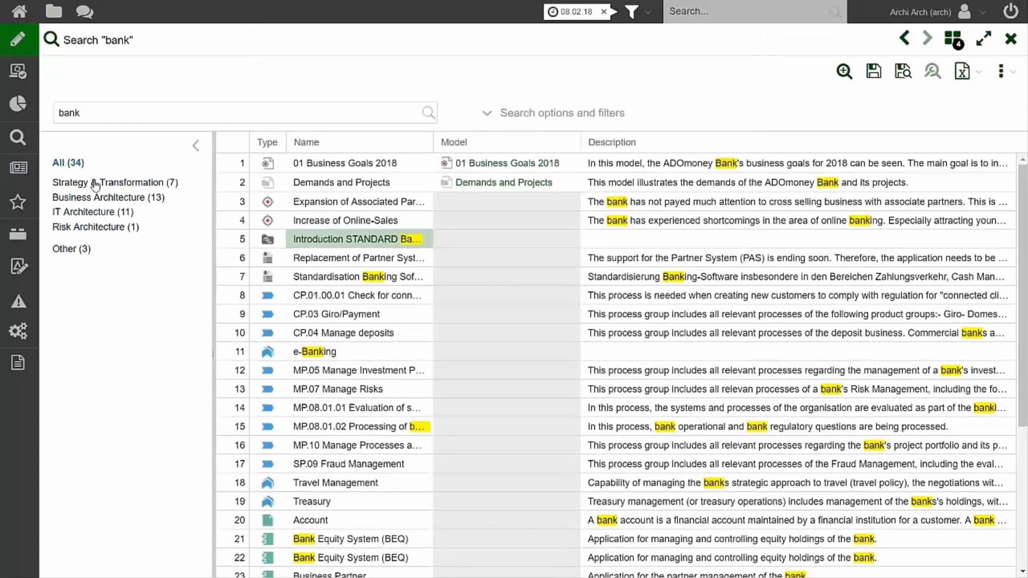
left_click(133, 113)
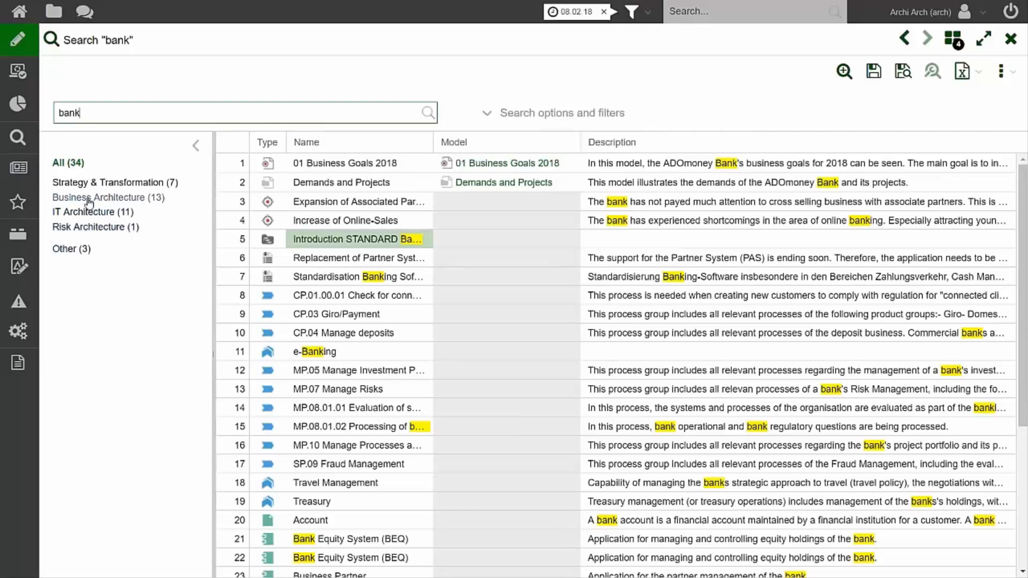
Expand the search options, enable a search scope and select the model folder 02 EAM under 01 ADOmoney Bank.
left_click(492, 116)
left_click(289, 145)
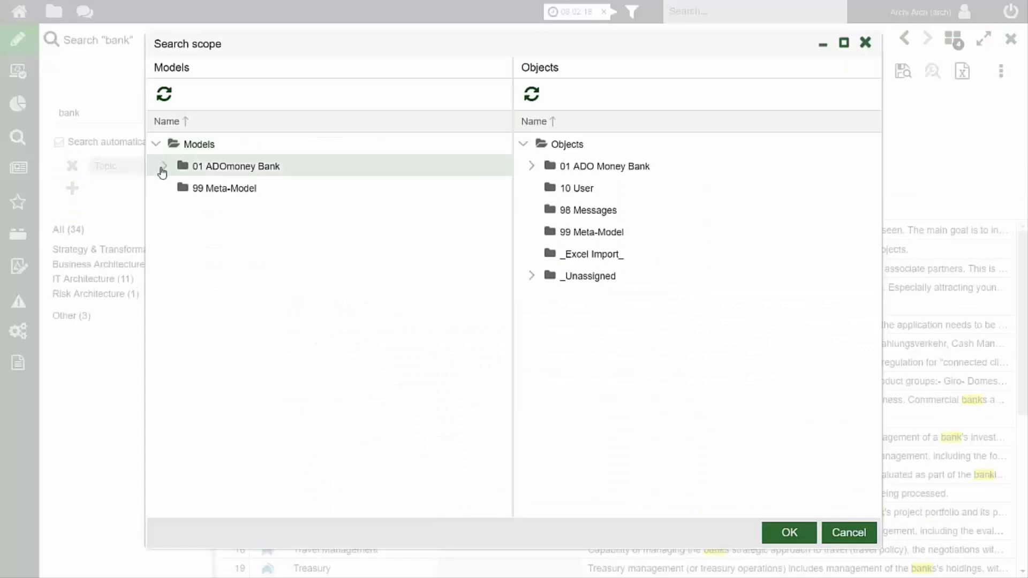
left_click(164, 168)
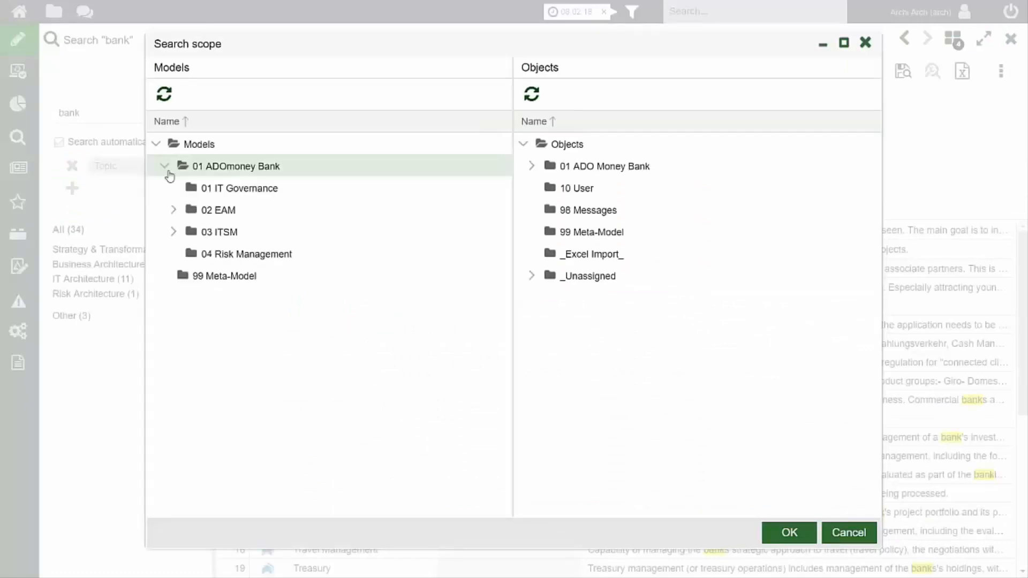
left_click(214, 214)
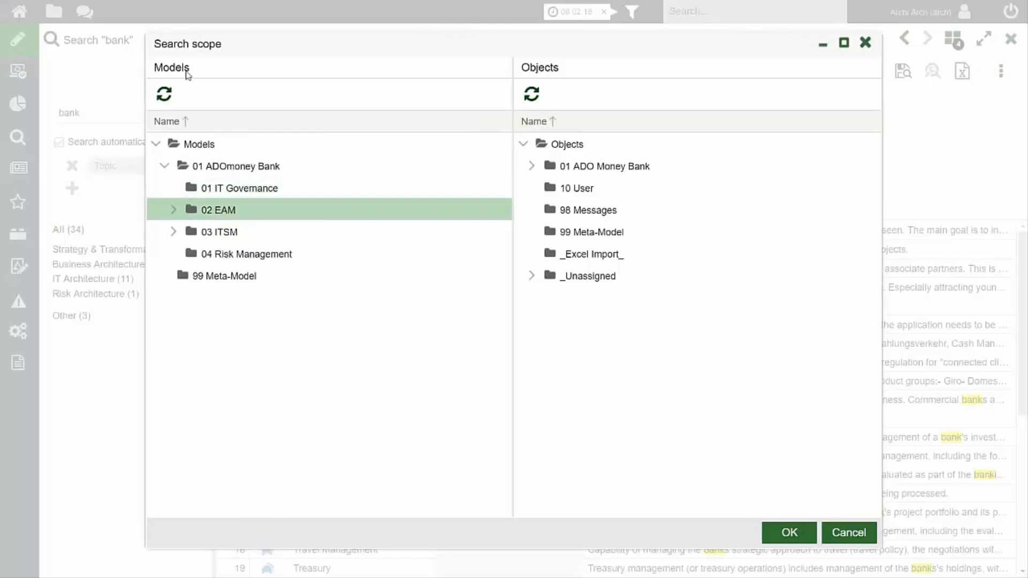
Expand and look through the object groups under 01 ADO Money Bank, and apply the search scope with only the 02 EAM models.
left_click(531, 167)
left_click(540, 188)
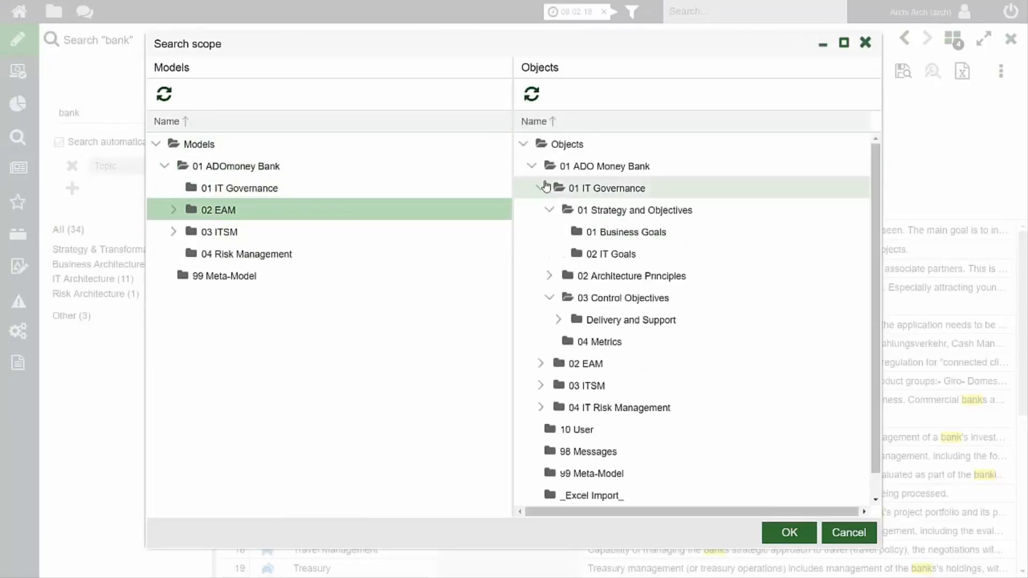
scroll(545, 186, "down", 2)
scroll(547, 204, "down", 2)
scroll(568, 278, "up", 3)
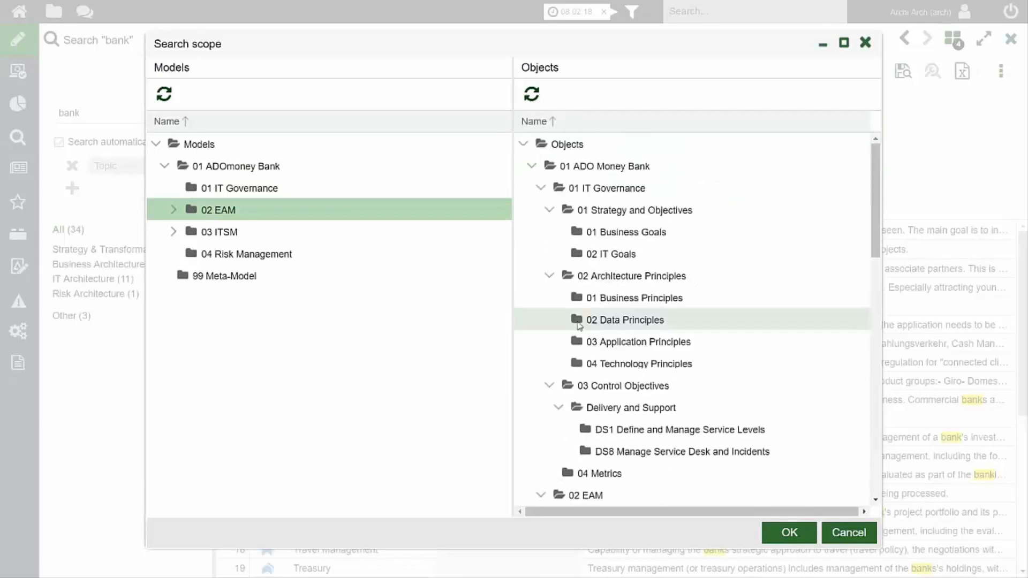
scroll(591, 316, "down", 4)
scroll(614, 410, "down", 1)
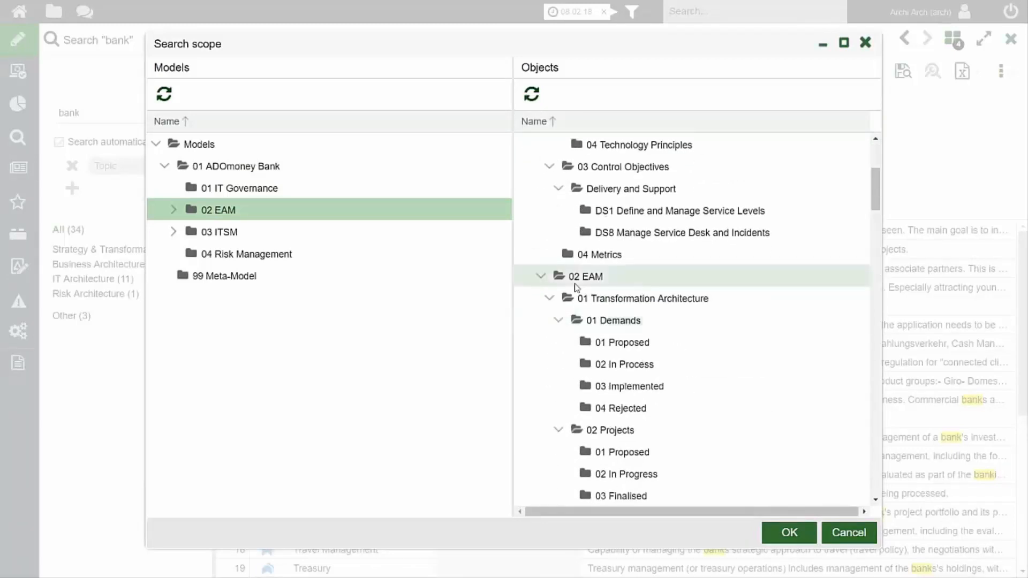
scroll(578, 278, "down", 5)
scroll(580, 272, "down", 7)
scroll(581, 265, "up", 7)
scroll(591, 260, "down", 12)
scroll(604, 255, "up", 15)
scroll(604, 256, "up", 2)
scroll(599, 246, "down", 1)
scroll(596, 232, "down", 10)
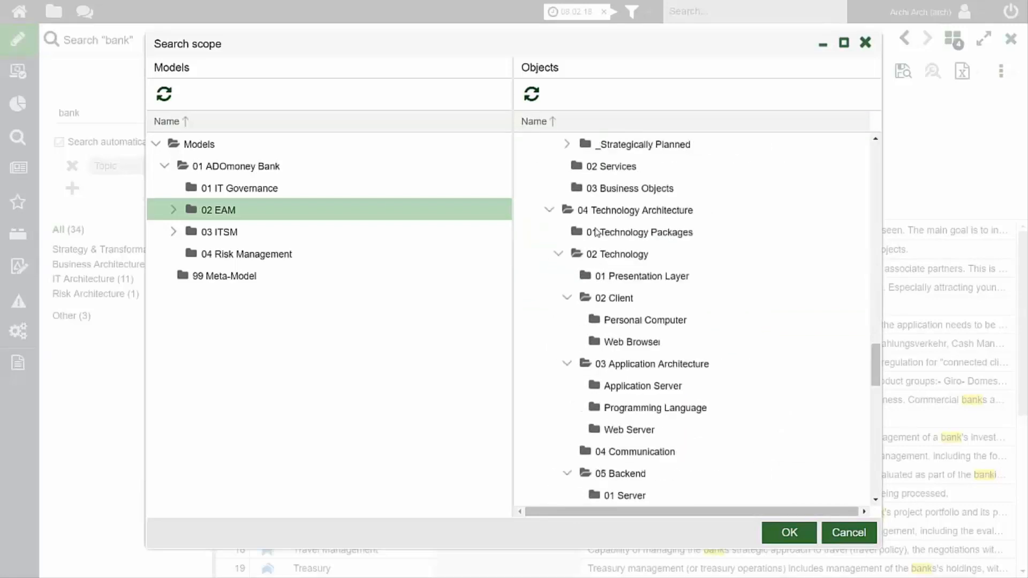
left_click(788, 532)
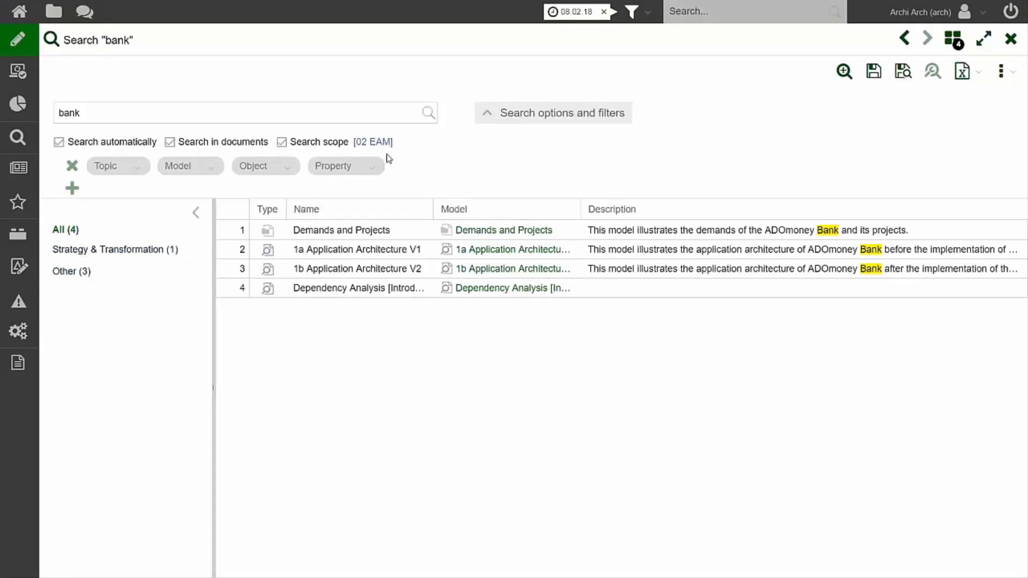
Reopen the search scope and add the object group 02 EAM alongside the selected model folder.
left_click(296, 146)
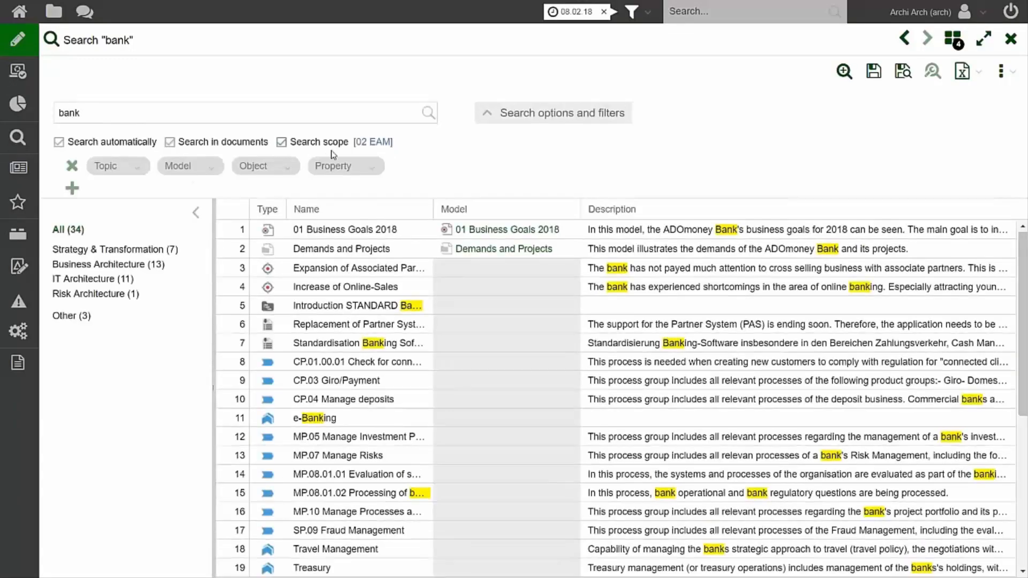
left_click(374, 142)
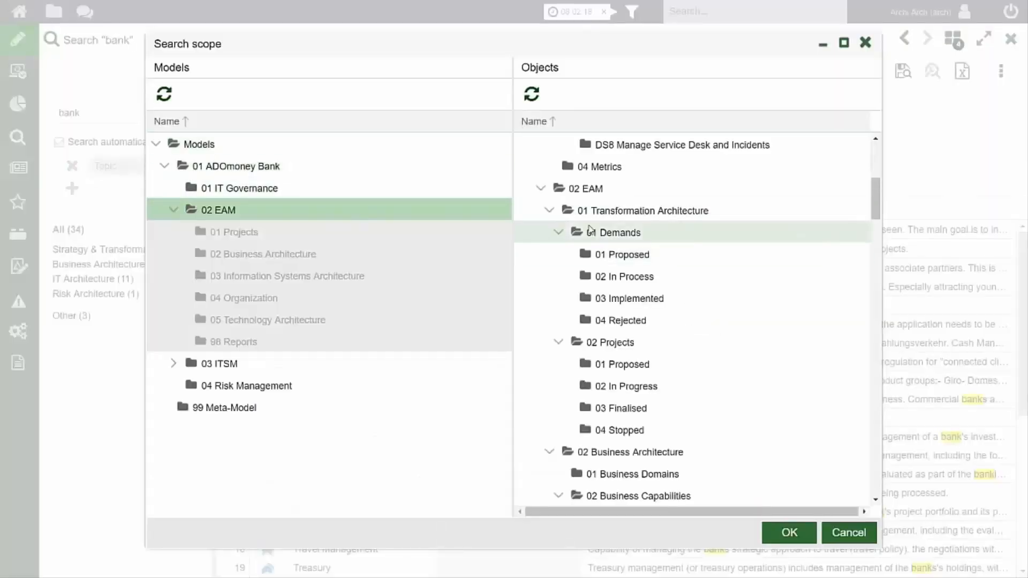
left_click(591, 190)
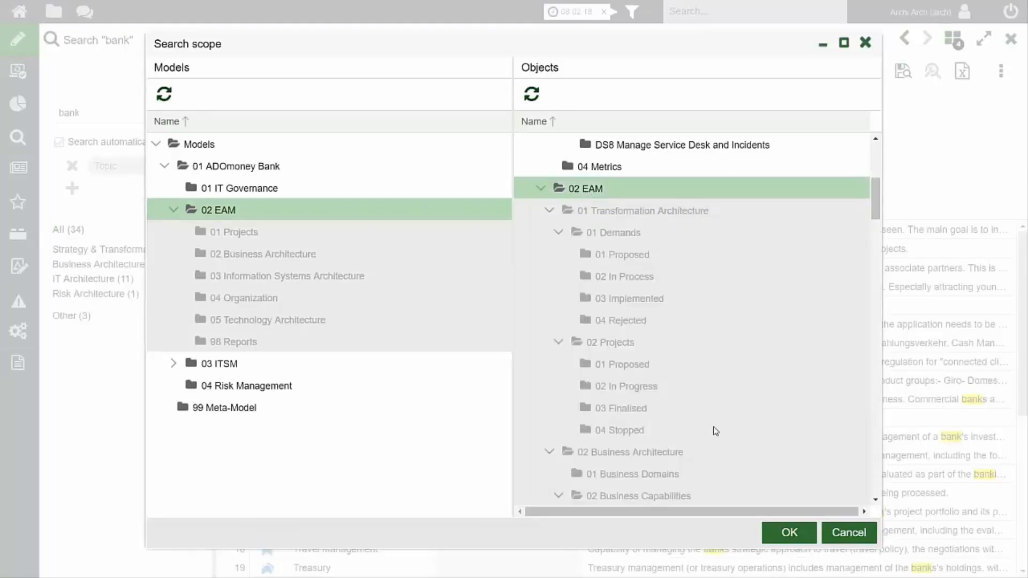
left_click(785, 534)
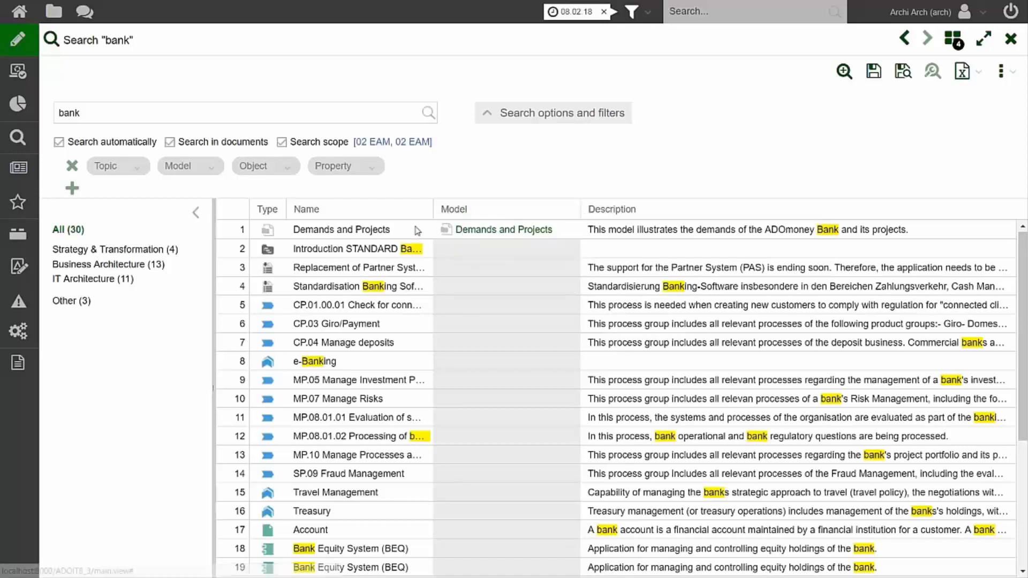
Add the group path as a column in the search results table.
left_click(573, 209)
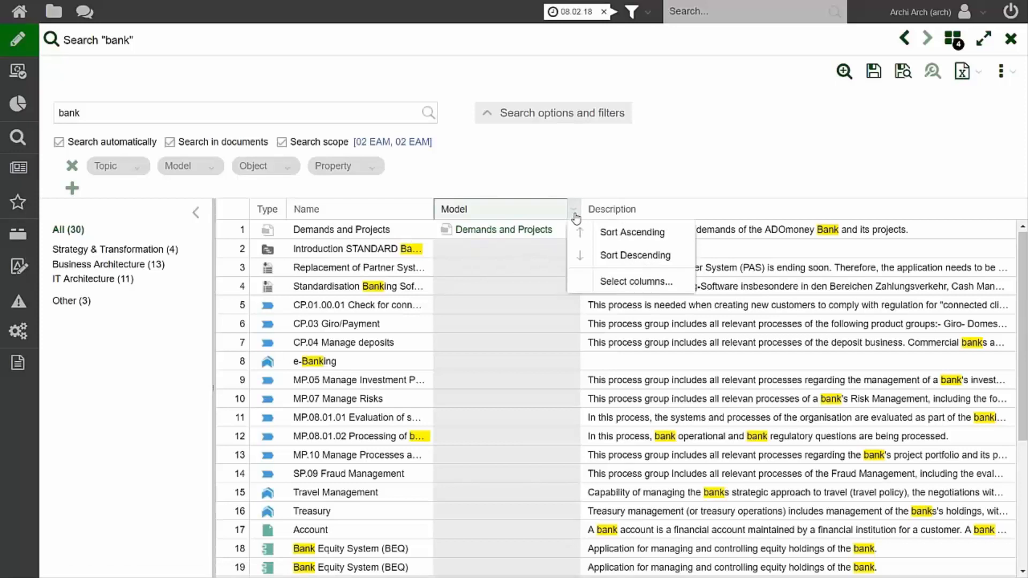
left_click(615, 284)
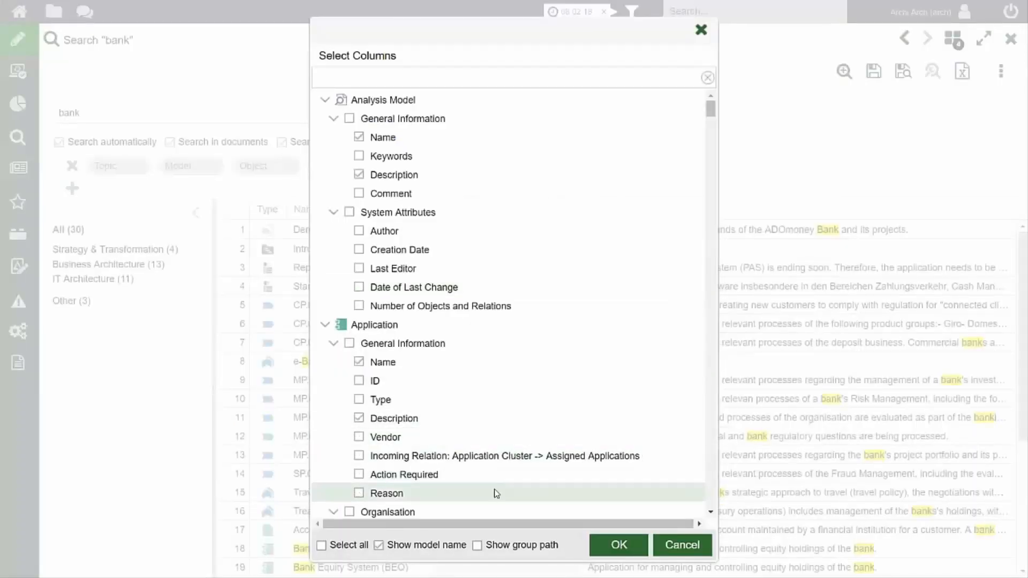
left_click(477, 545)
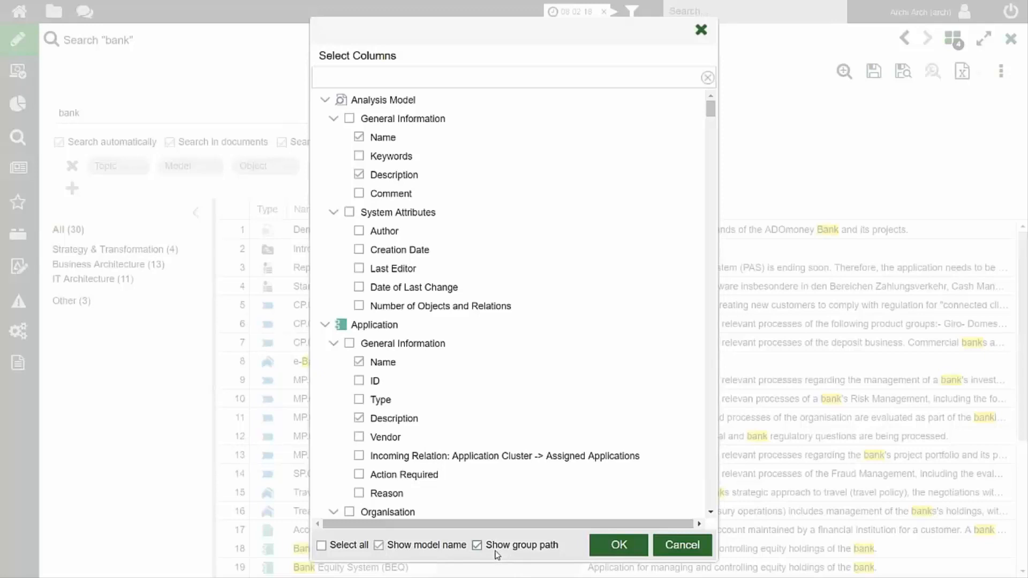
left_click(614, 546)
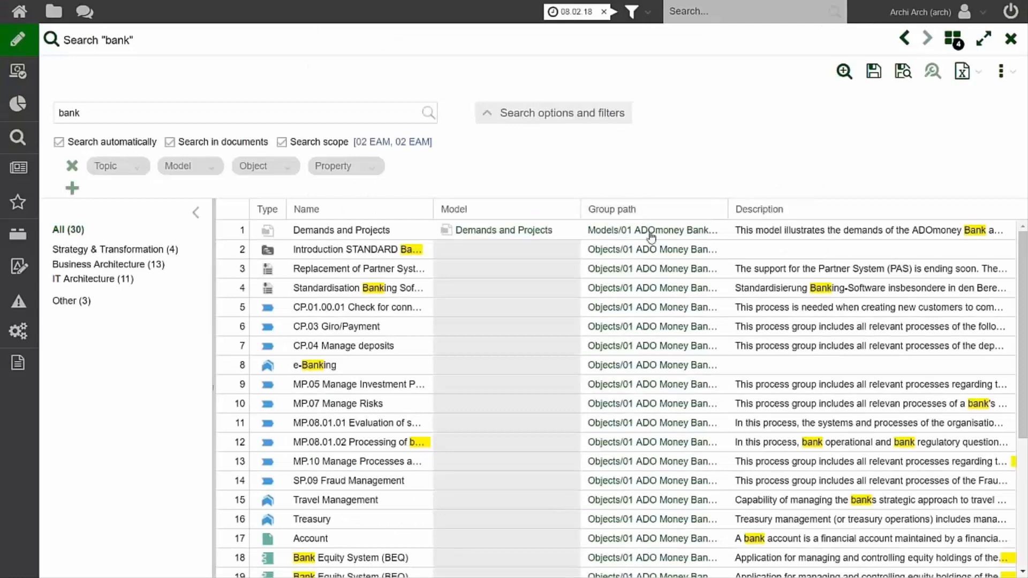
Follow the group path of CP.03 Giro/Payment to its location in the object explorer, and close the explorer.
left_click(649, 330)
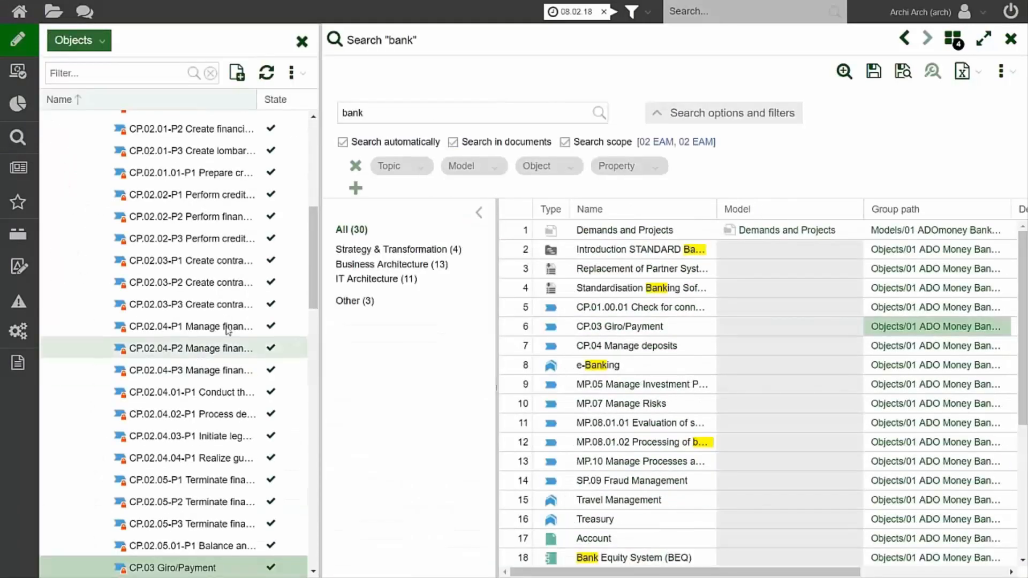
left_click_drag(314, 250, 314, 288)
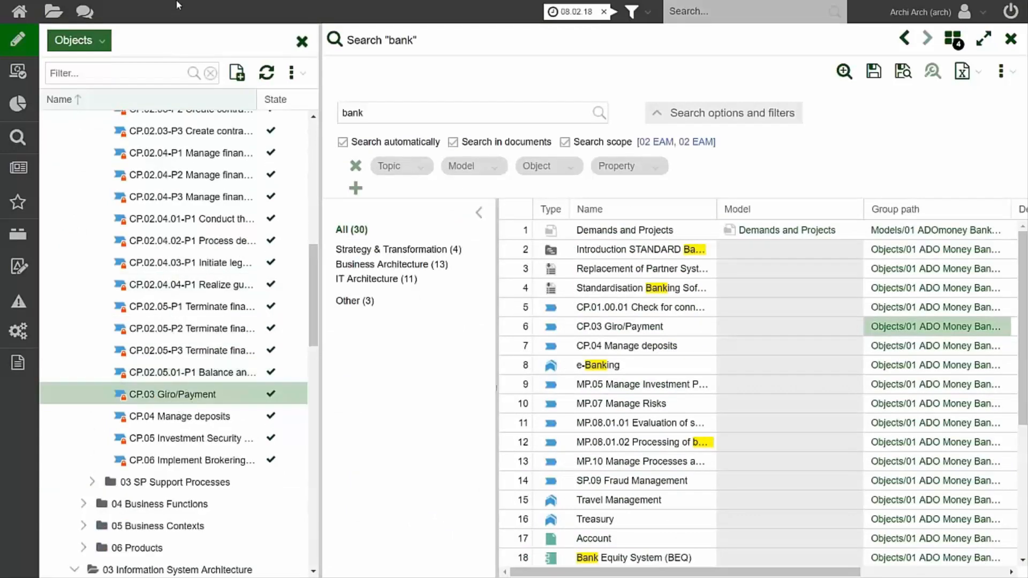
left_click(301, 42)
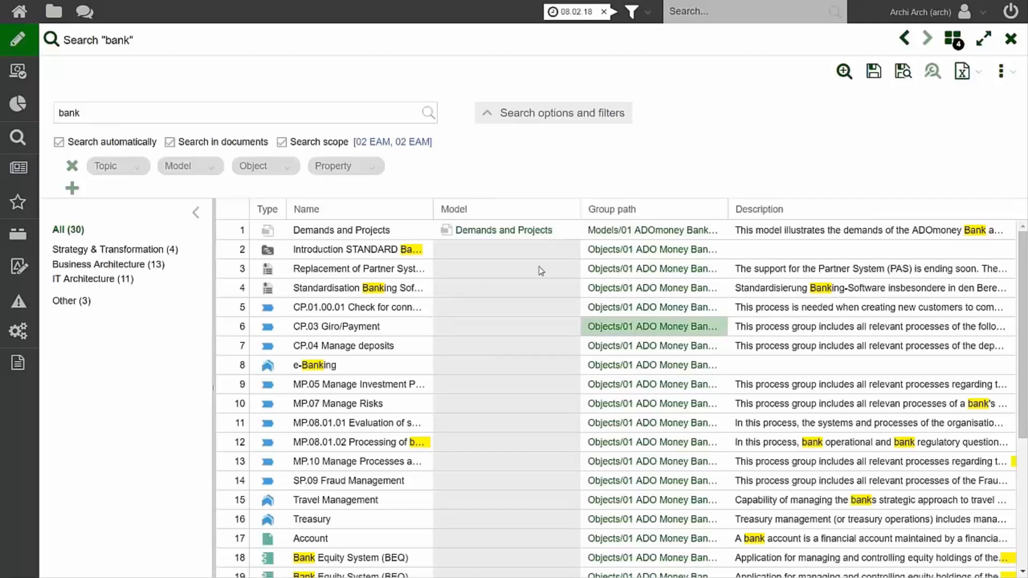
Show the available Excel export formats for the "bank" search results.
left_click(981, 78)
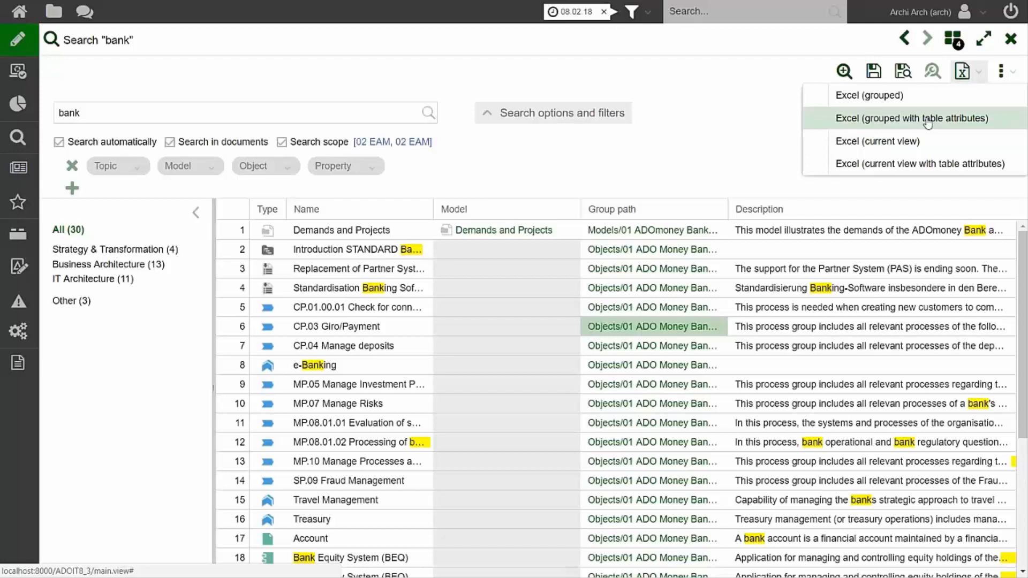
Log out of the current user session and go to the Organisation Portal.
left_click(1012, 11)
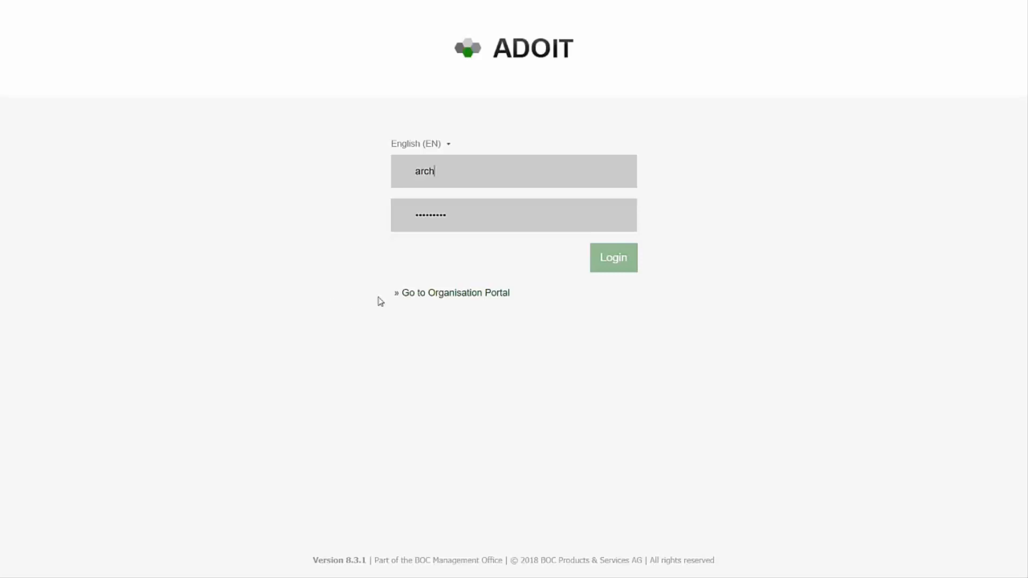
left_click(452, 297)
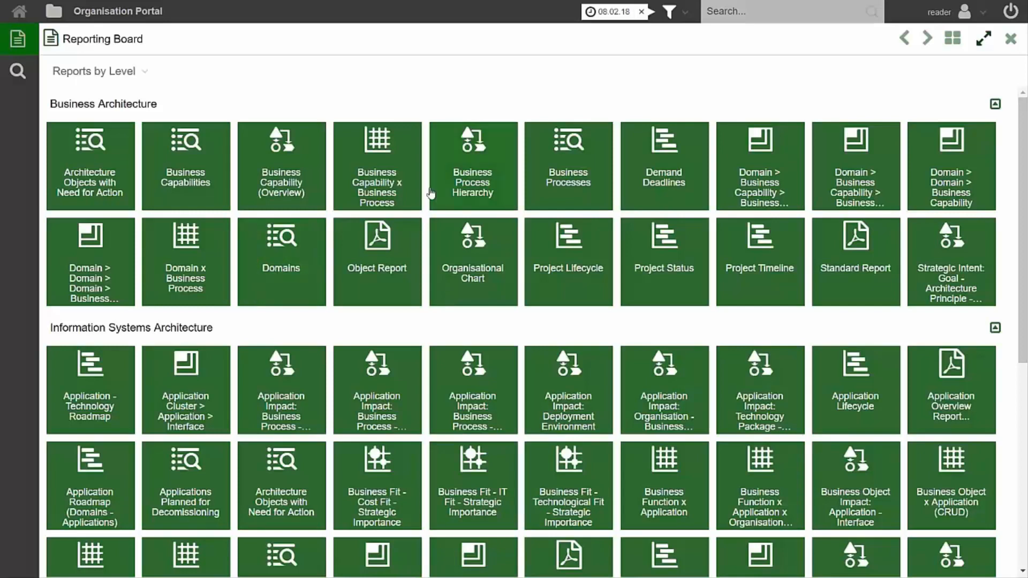
Open the 01 Business Capability Map and preview the details of the PMO and Procurement capabilities.
left_click(455, 205)
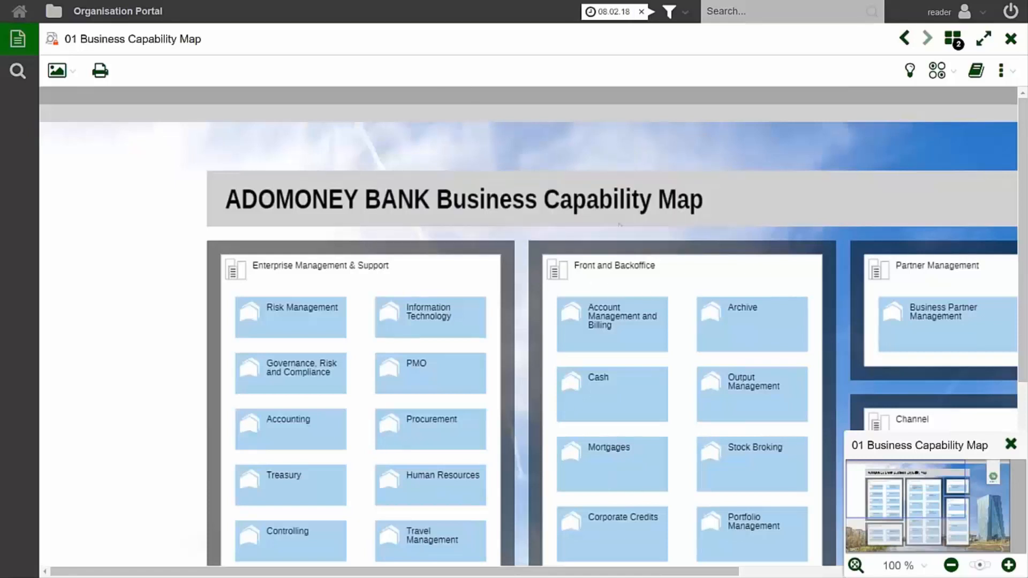
left_click(950, 565)
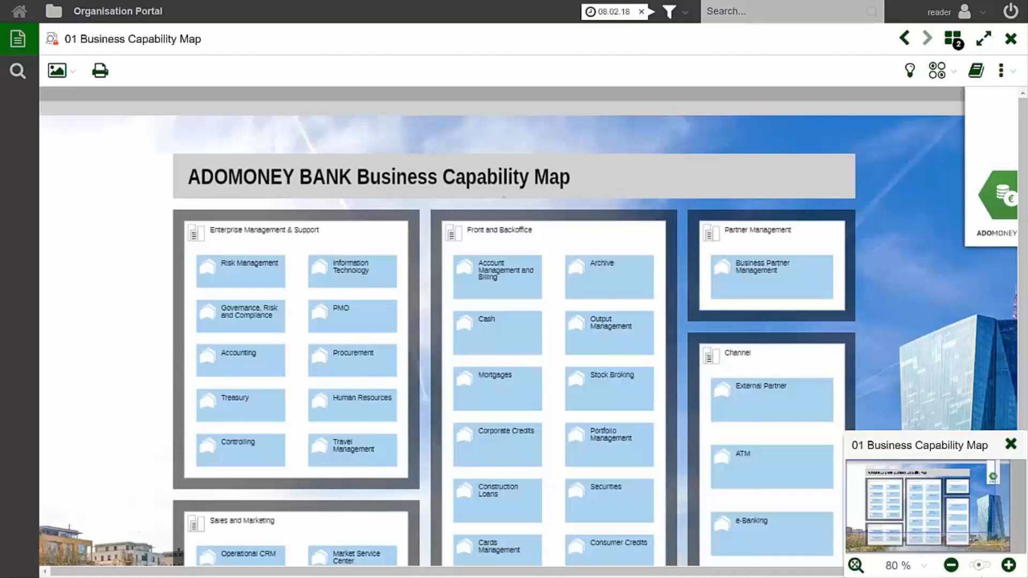
mouse_move(354, 319)
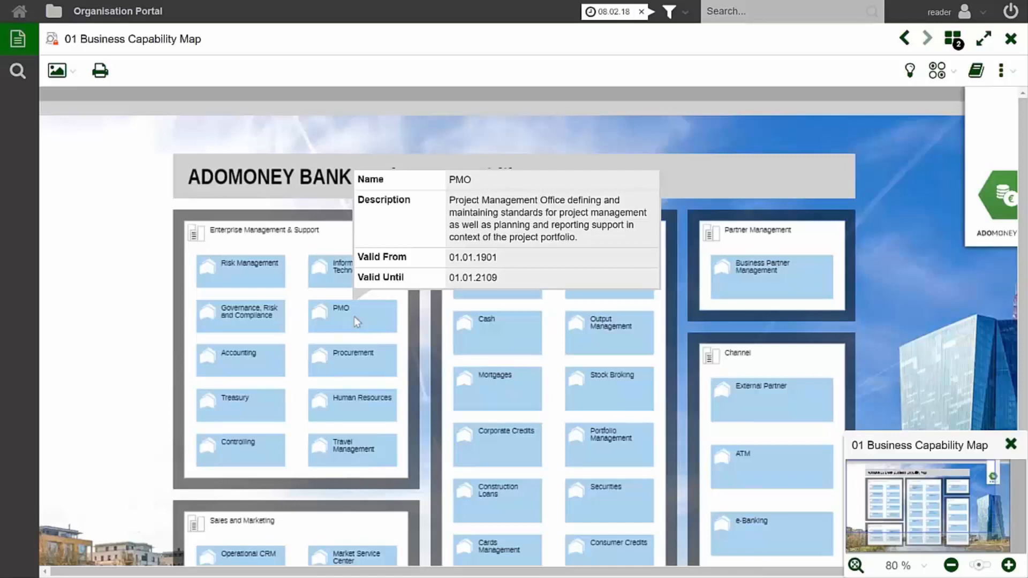
mouse_move(346, 361)
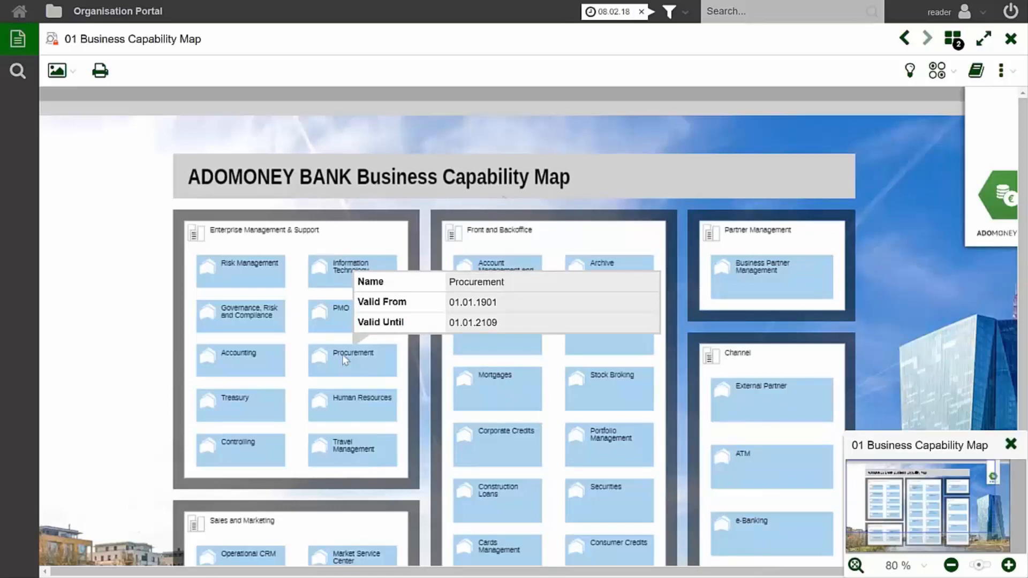
Open the responsible person's record from the Human Resources capability's preview and go back to the capability map.
mouse_move(371, 405)
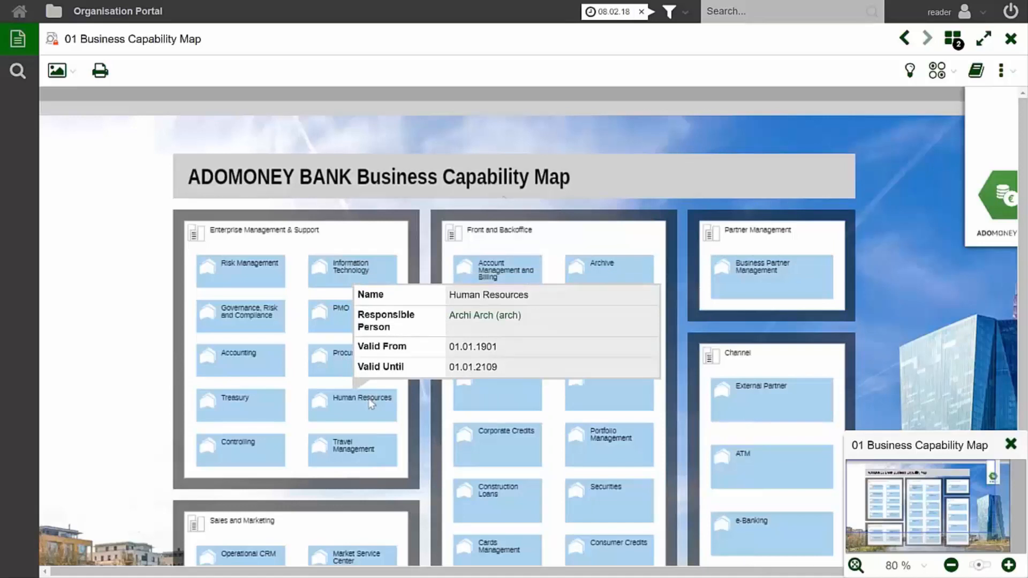
left_click(476, 317)
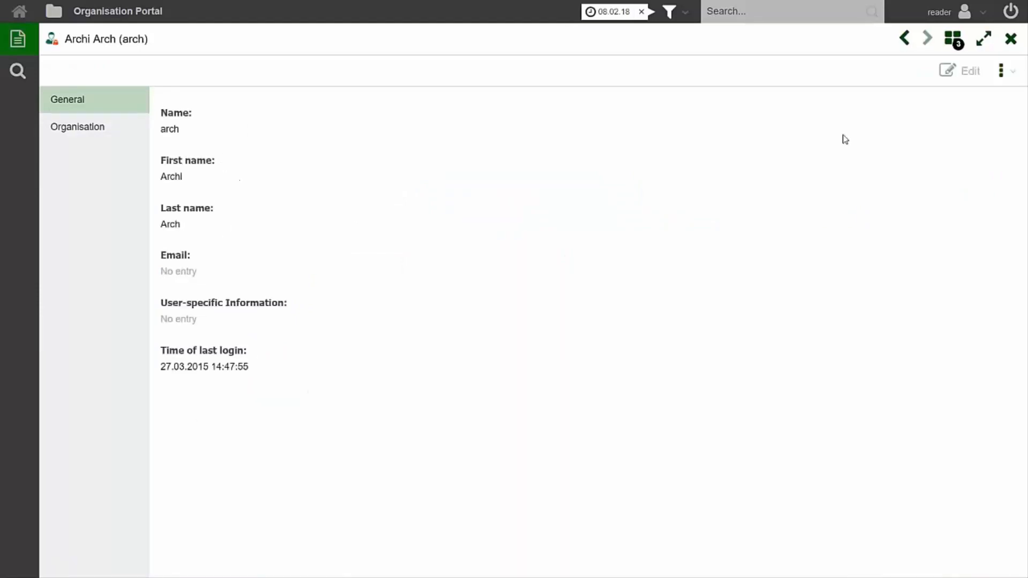
left_click(902, 40)
Preview the Archive capability, and view the full properties of Account Management and Billing before closing them.
mouse_move(598, 285)
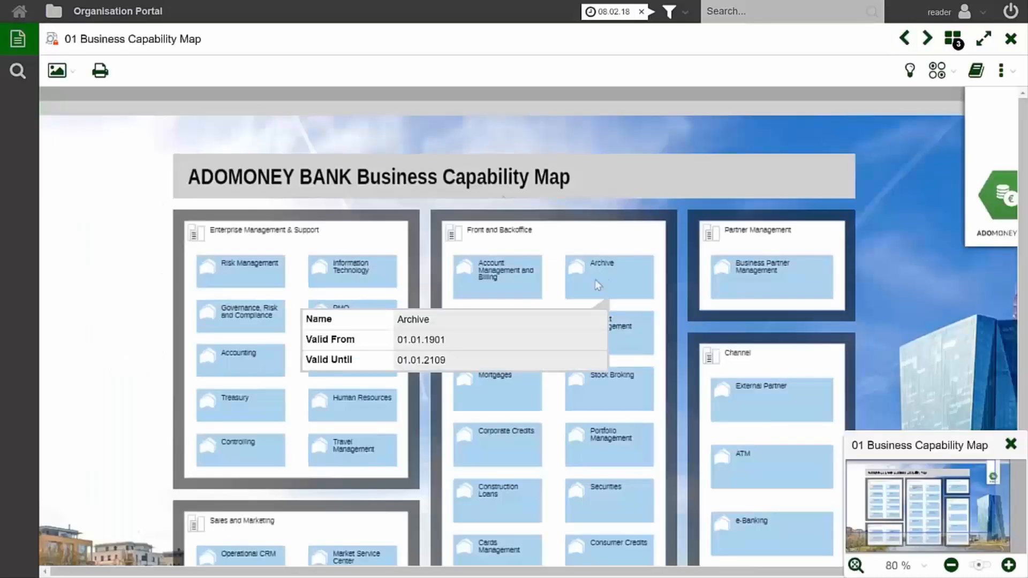
mouse_move(531, 287)
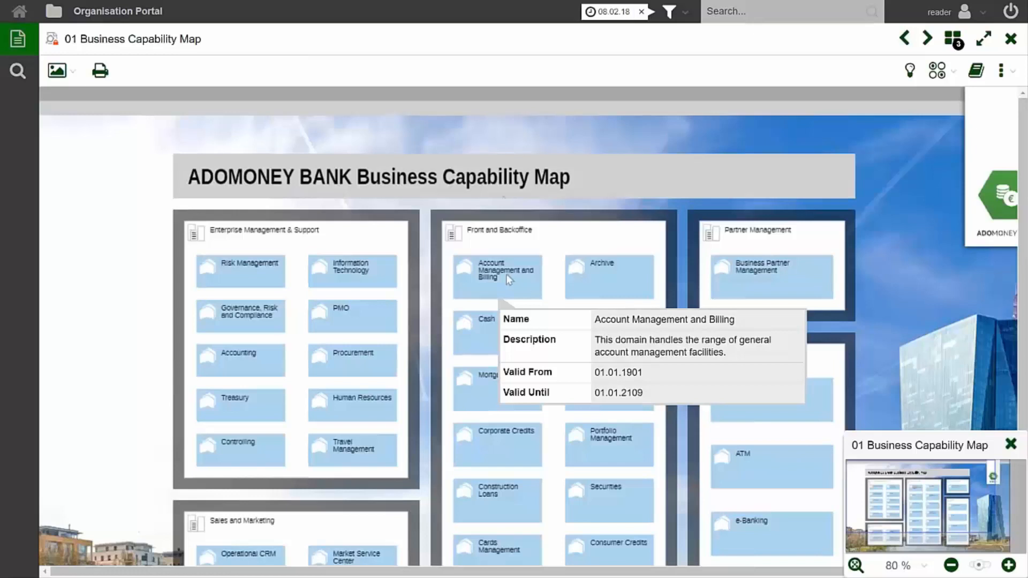
double_click(508, 279)
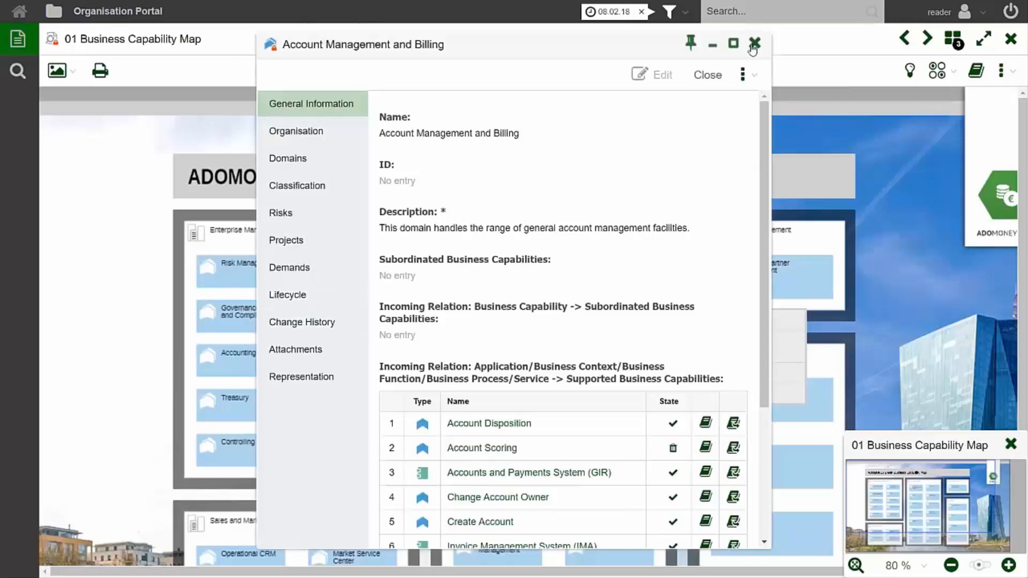
left_click(755, 48)
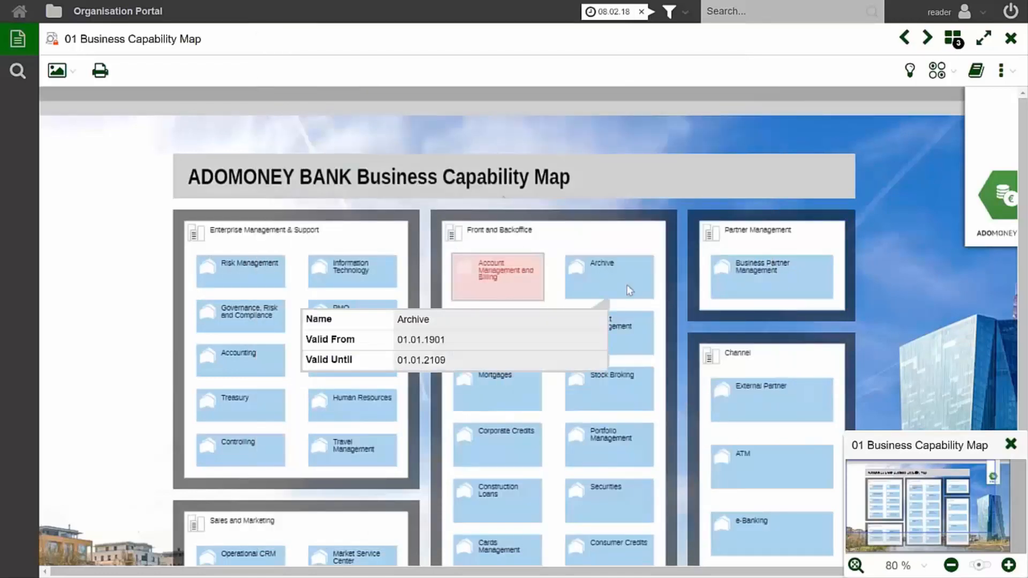
Return from the capability map to the Reporting Board.
mouse_move(742, 270)
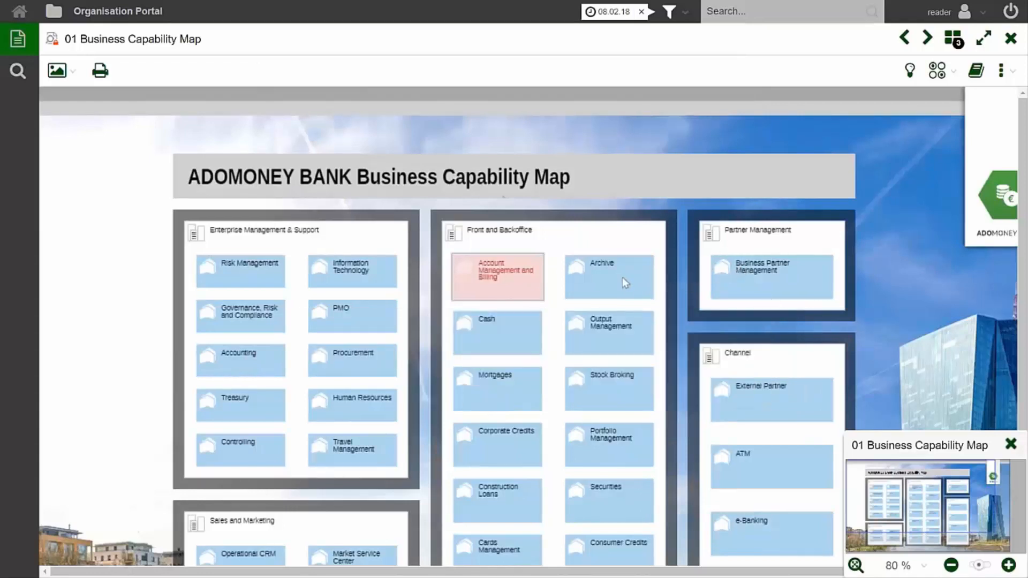
mouse_move(625, 282)
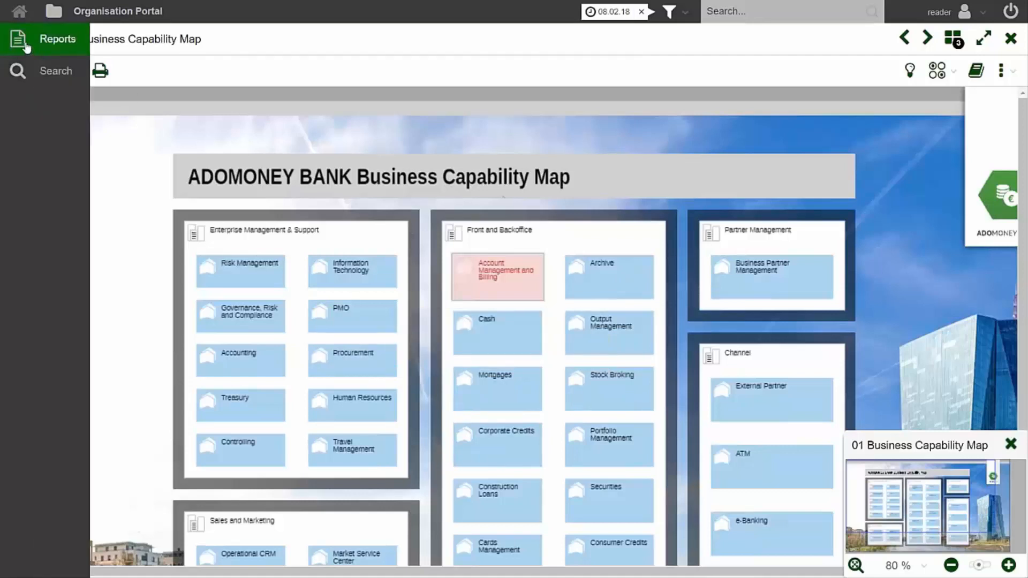
left_click(25, 46)
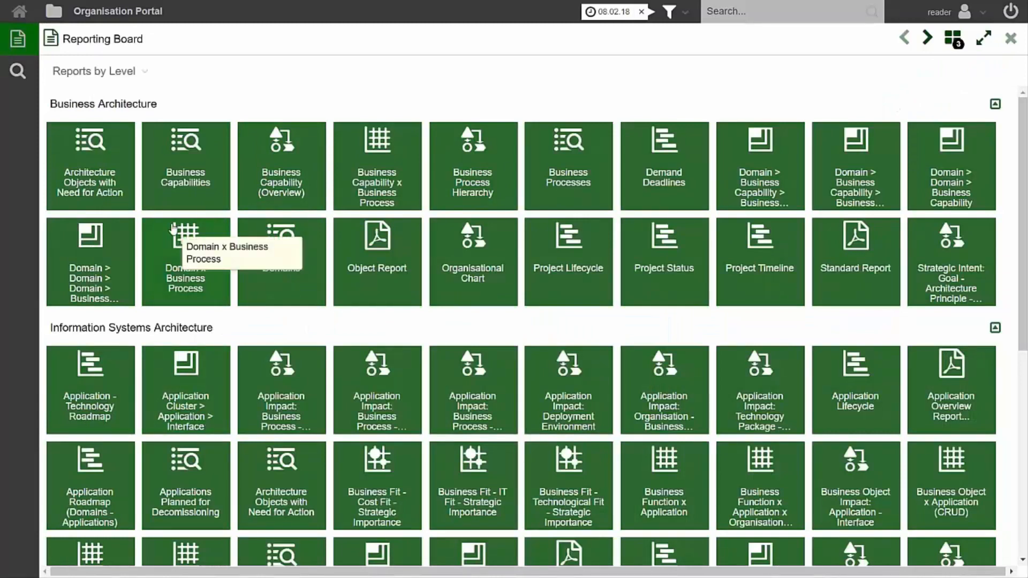
Switch the explorer to models, open 1a Application Architecture V1 from 02 EAM > 03 Information Systems Architecture, and close the explorer.
left_click(53, 11)
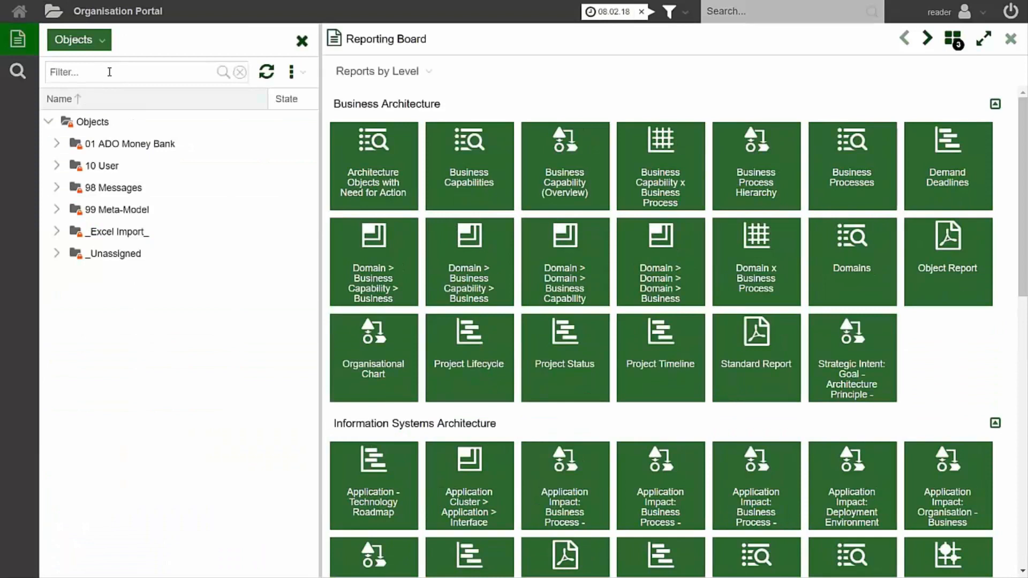
left_click(99, 41)
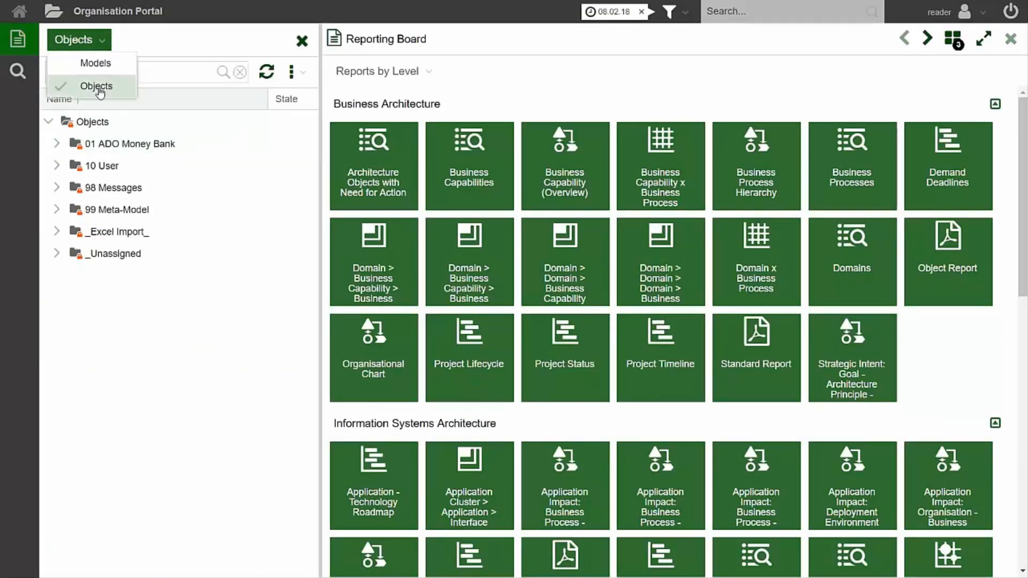
left_click(95, 63)
left_click(57, 144)
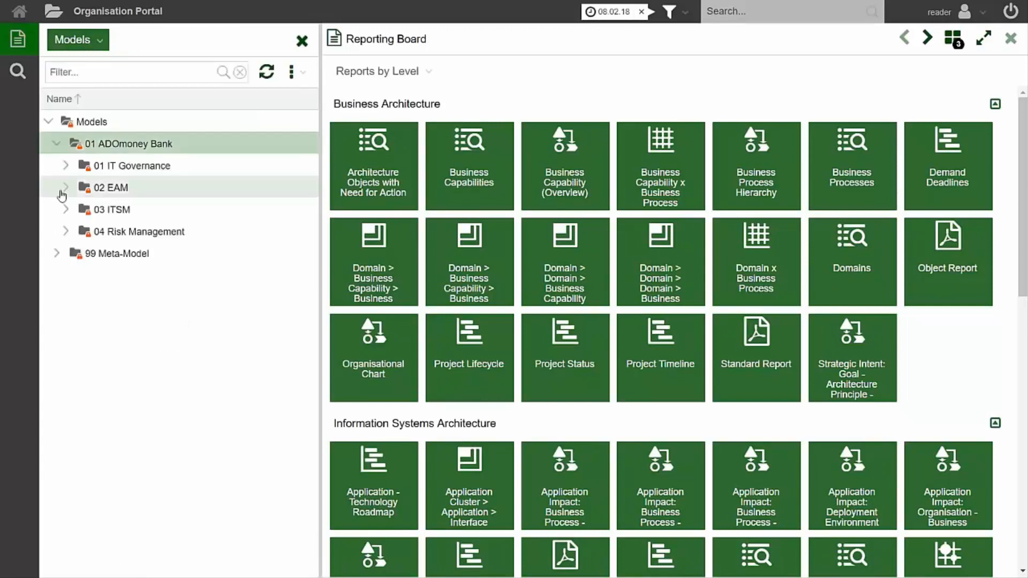
left_click(63, 188)
left_click(74, 253)
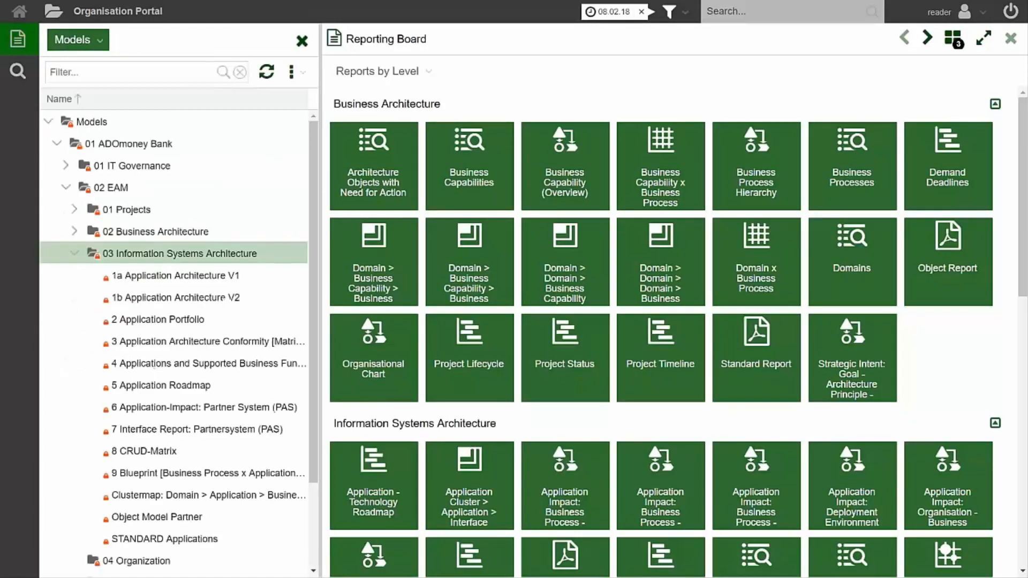
left_click(173, 276)
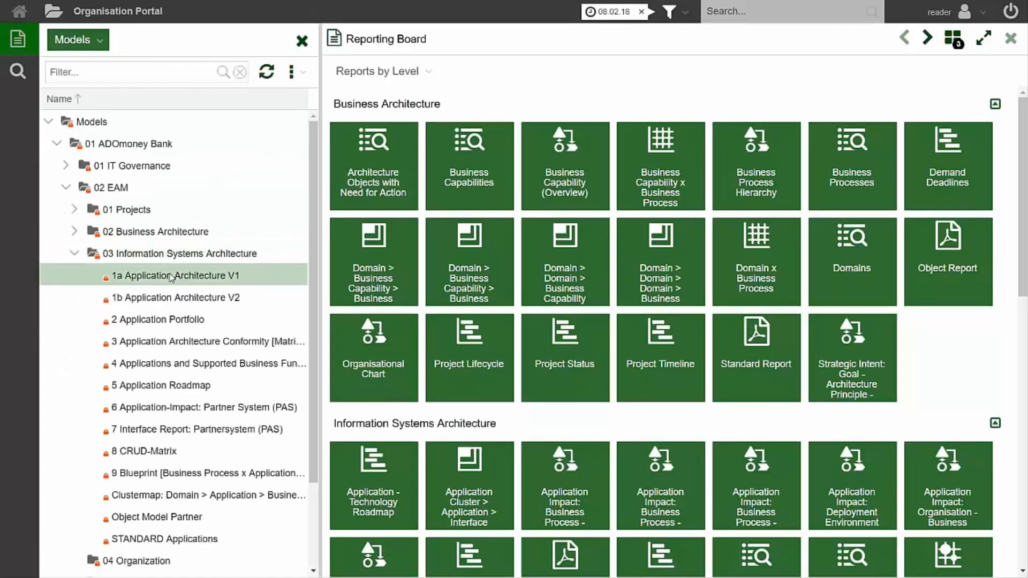
double_click(171, 276)
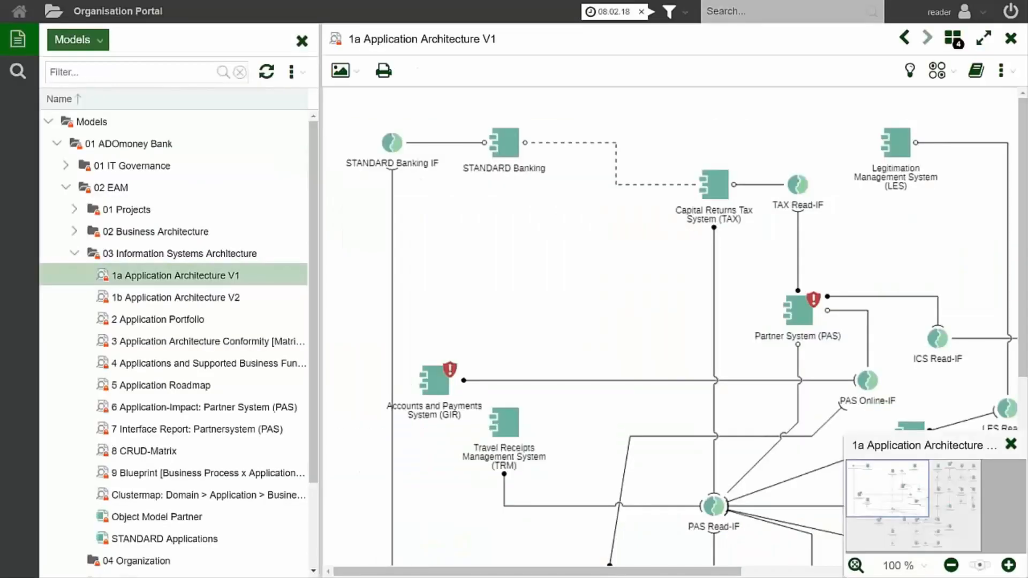
left_click(302, 42)
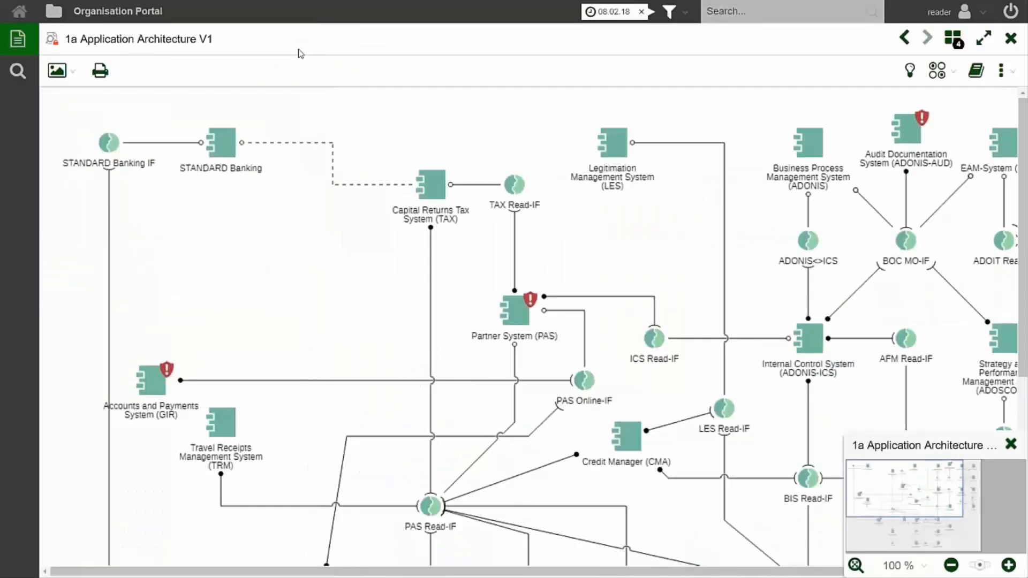
mouse_move(516, 317)
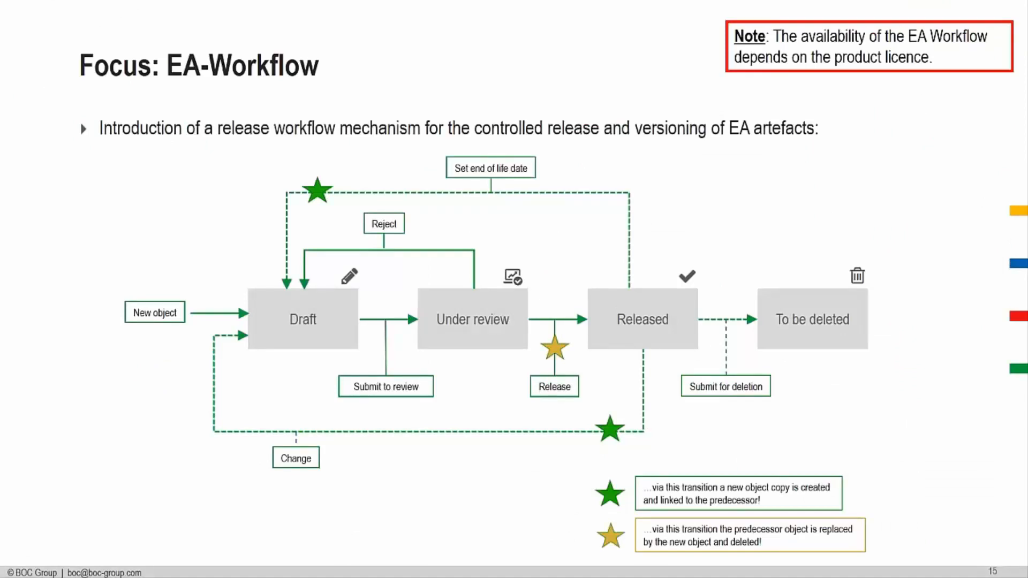
key("Right")
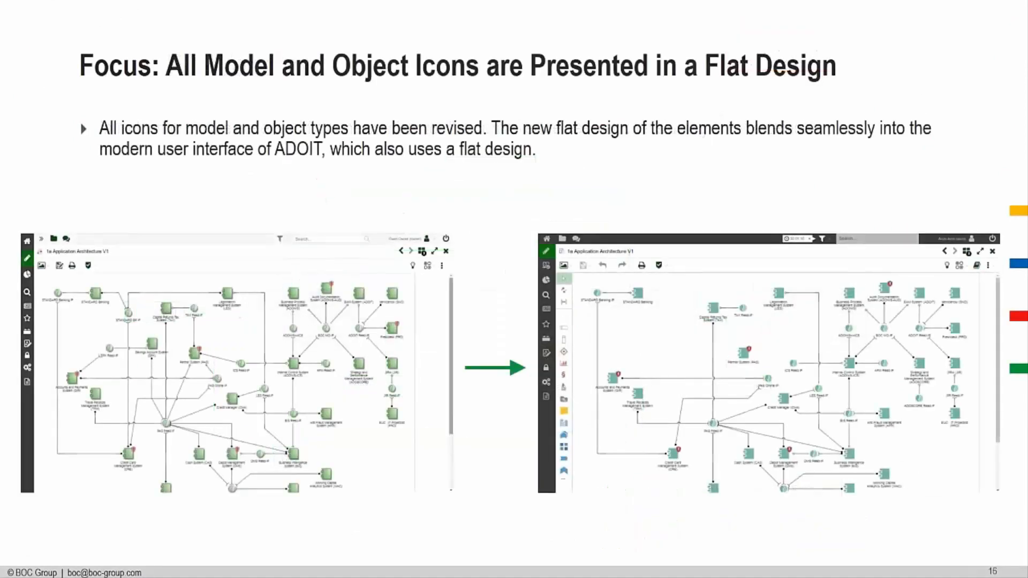